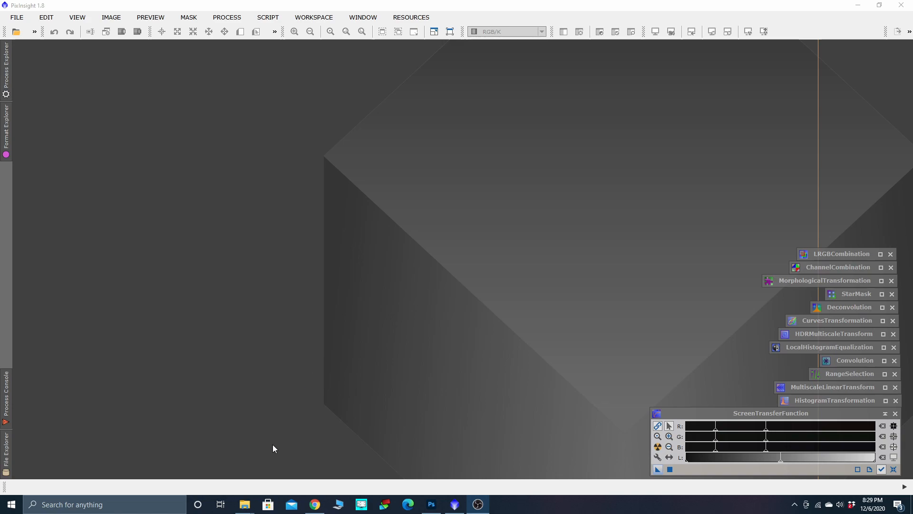
Switch to File Explorer and go to the Heart Nebula folder inside Astrophotogrphy > Quattro 200 EP
mouse_move(248, 507)
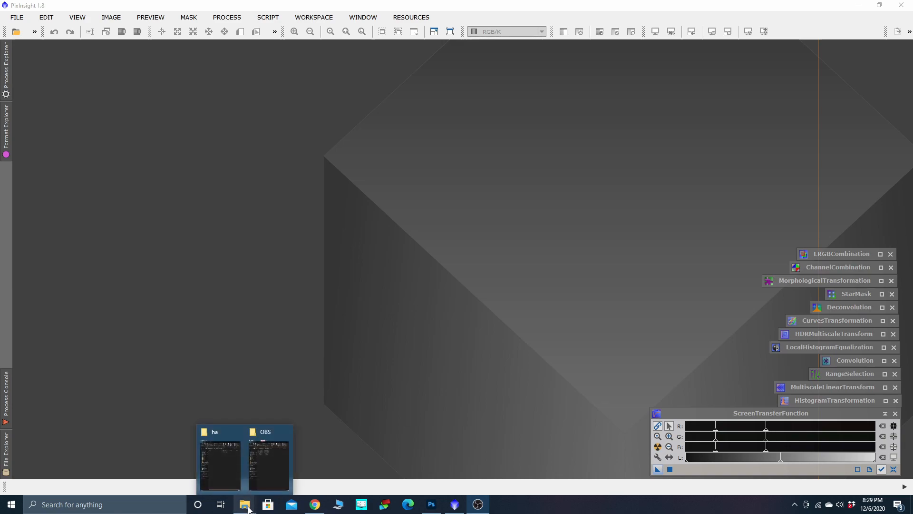
left_click_drag(0, 53, 332, 46)
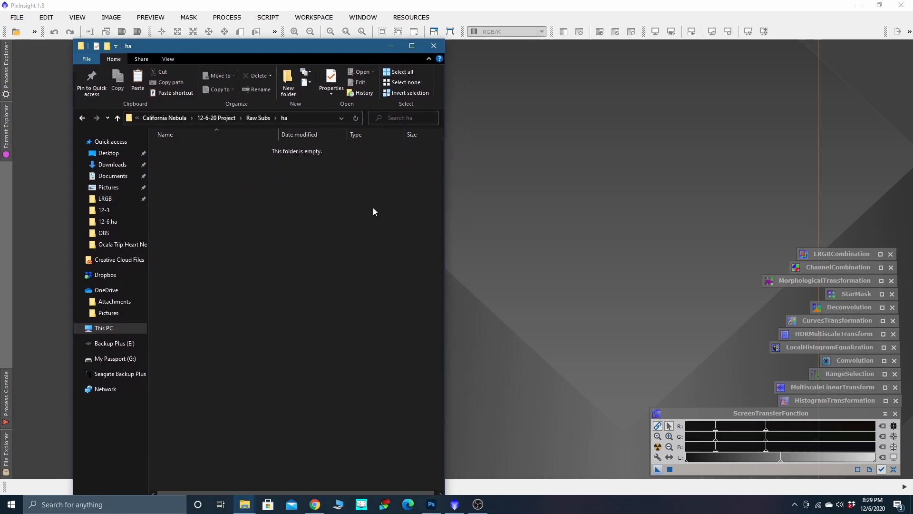
left_click(118, 119)
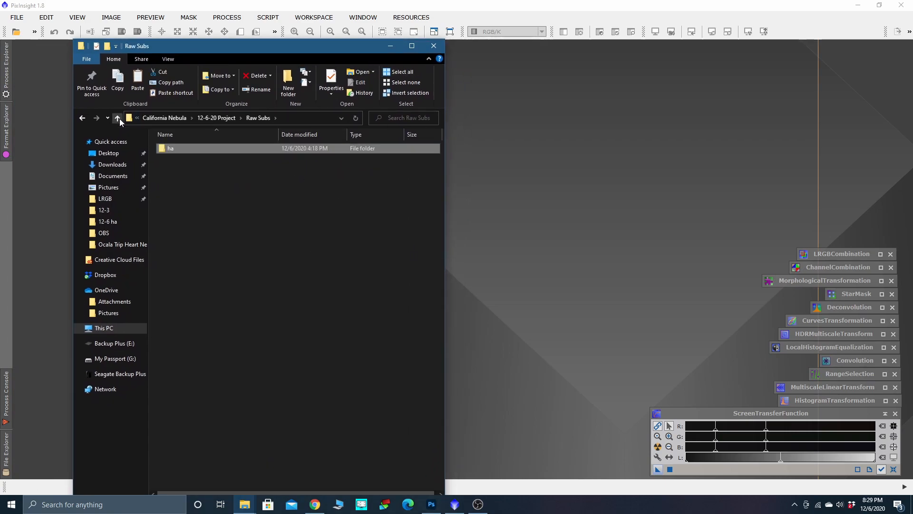
left_click(119, 119)
left_click(118, 118)
left_click(117, 118)
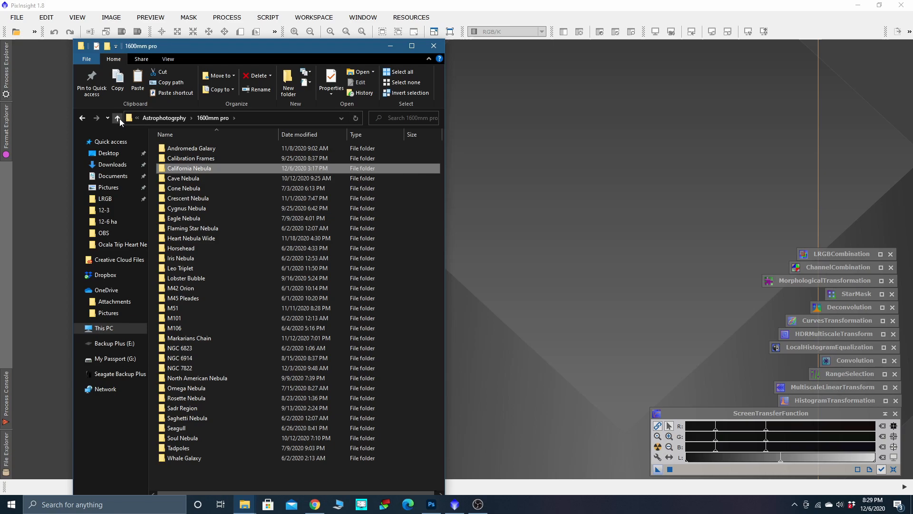
left_click(118, 118)
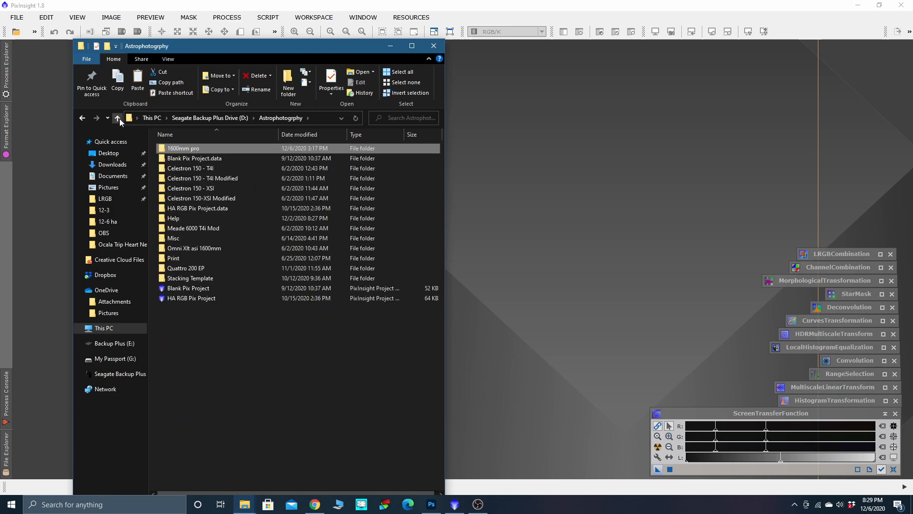
double_click(194, 270)
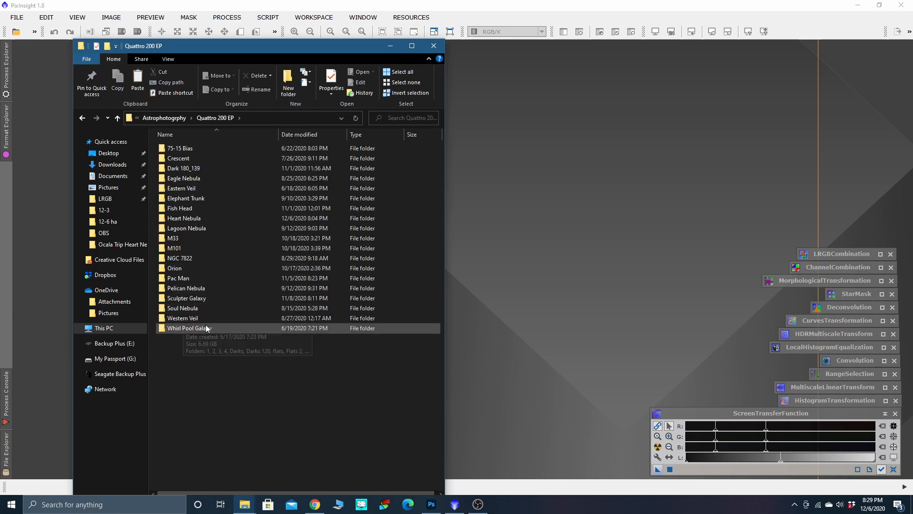
double_click(178, 218)
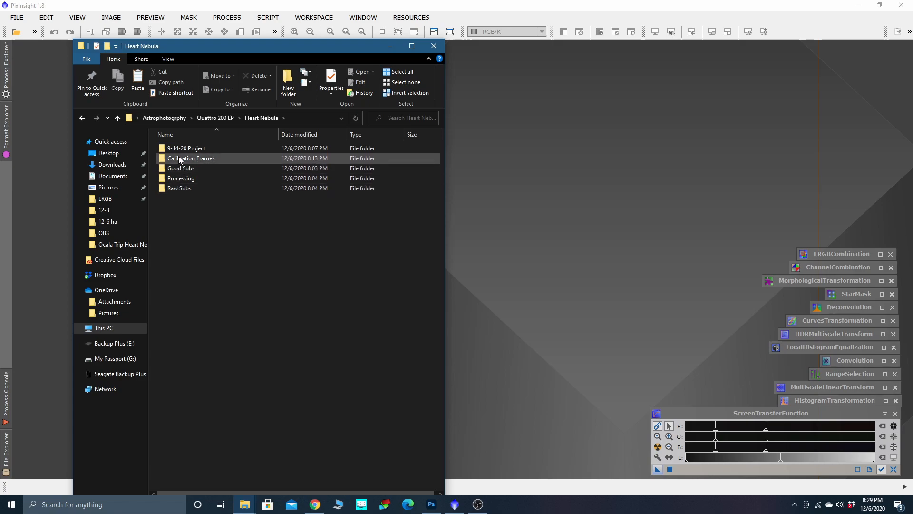
Look through the FIT files in the Ha subfolder of Raw Subs
double_click(181, 190)
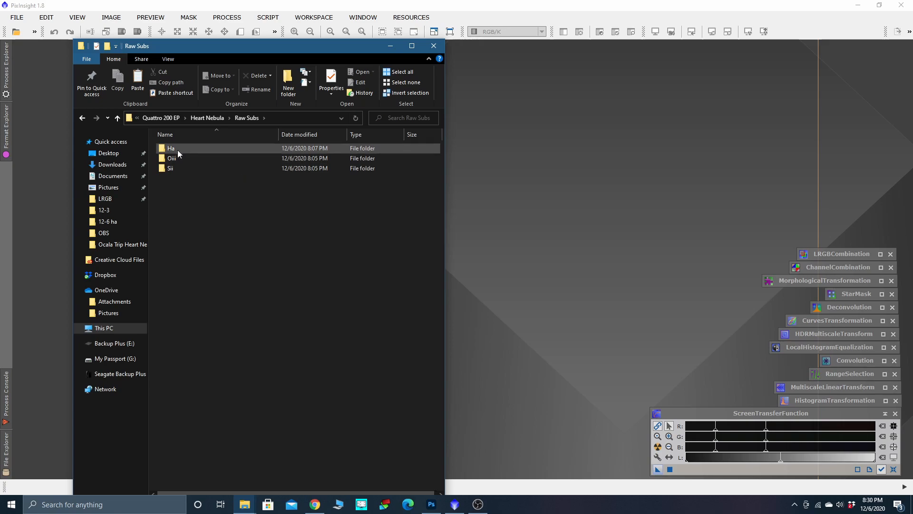
double_click(178, 149)
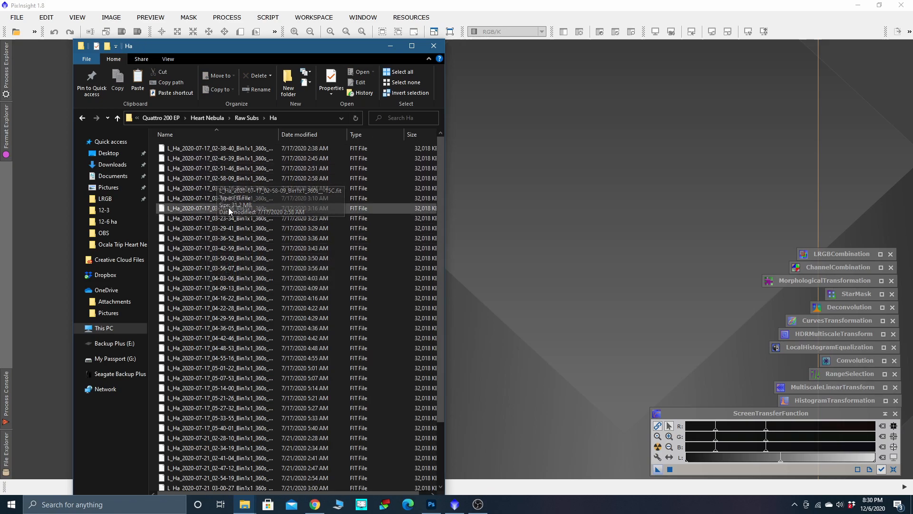
scroll(219, 327, "down", 2)
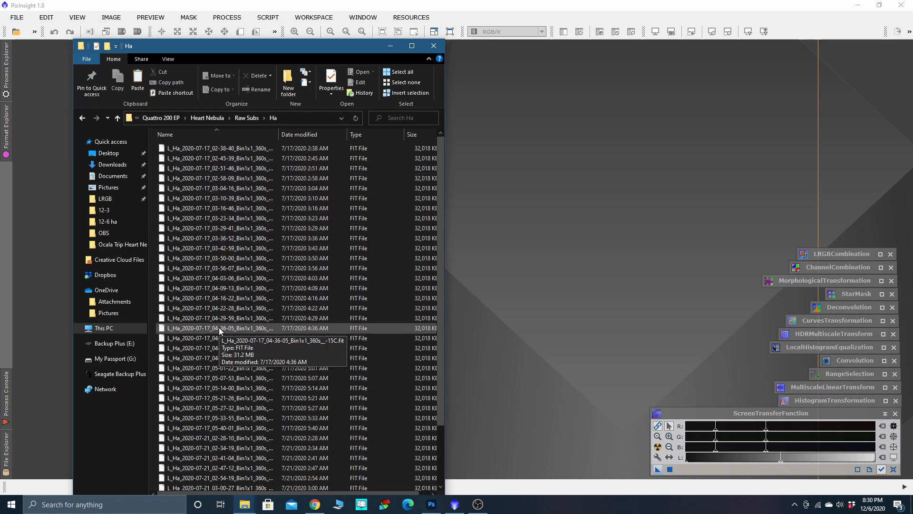
Create a folder named 12-6-20 inside the Heart Nebula Processing folder
left_click(118, 119)
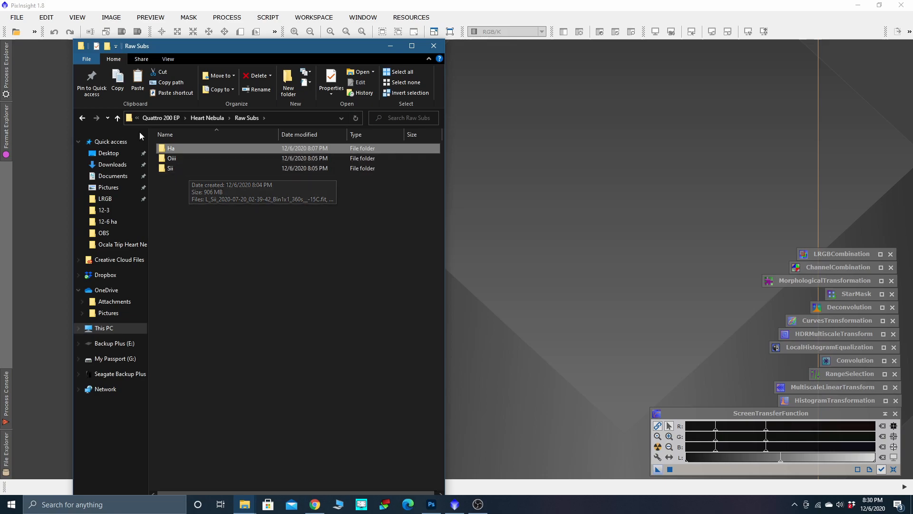
left_click(117, 117)
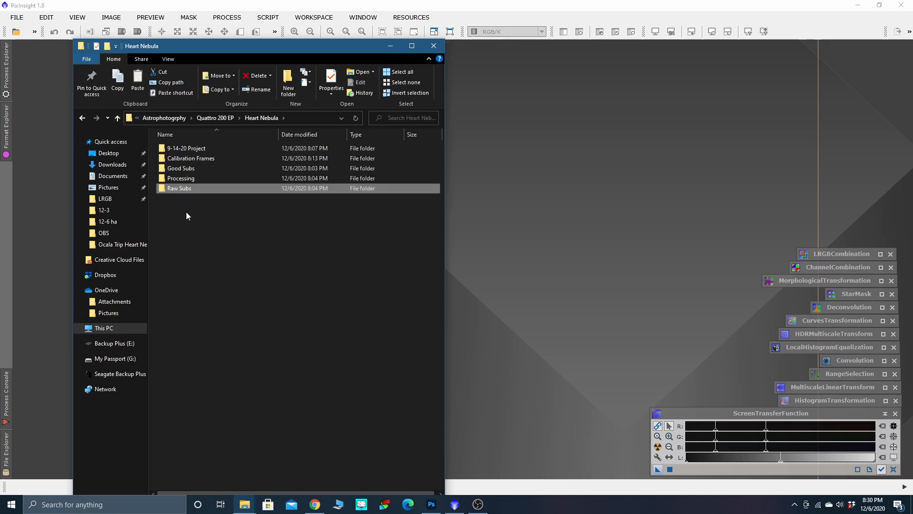
double_click(180, 178)
right_click(194, 168)
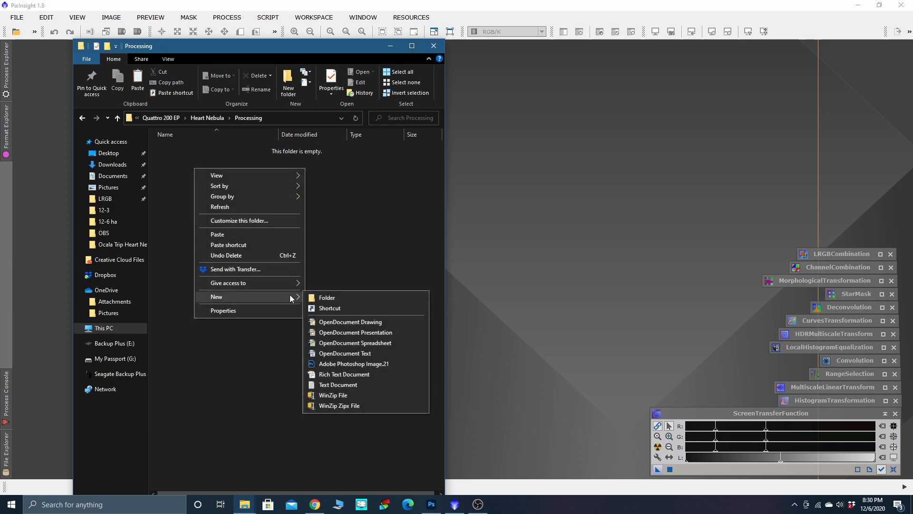
left_click(314, 298)
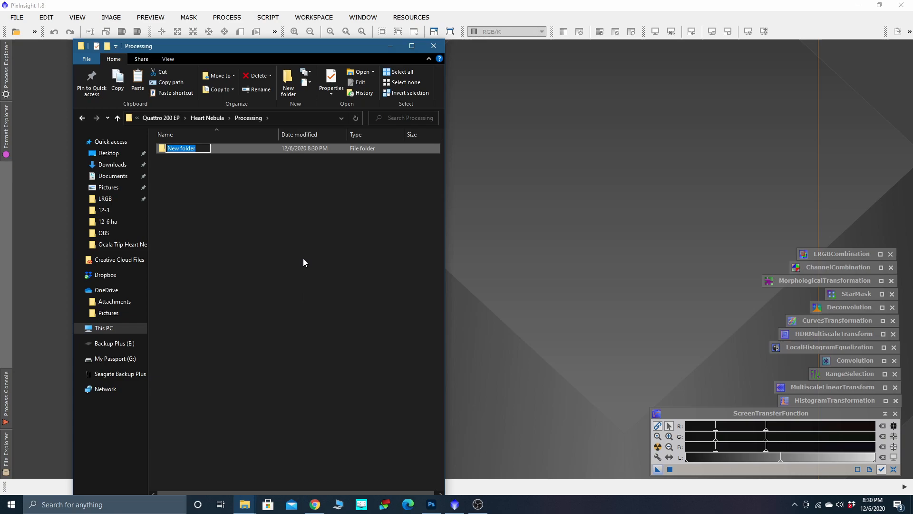
type("12-6-20")
key("Return")
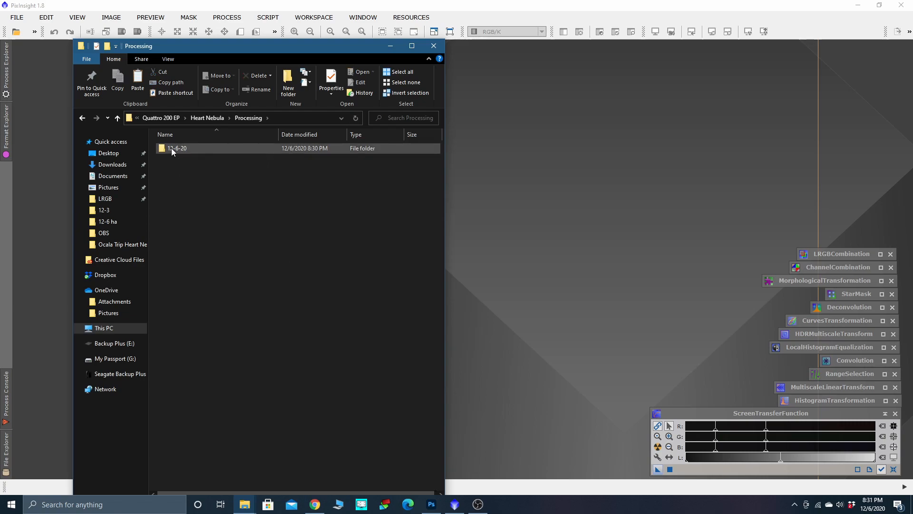
Create a subfolder named ha inside the Heart Nebula Good Subs folder
left_click(118, 119)
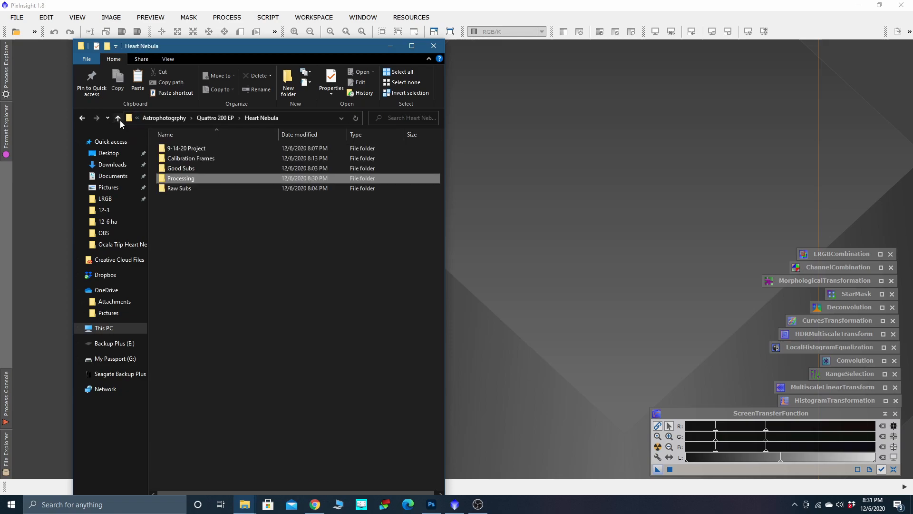
double_click(186, 168)
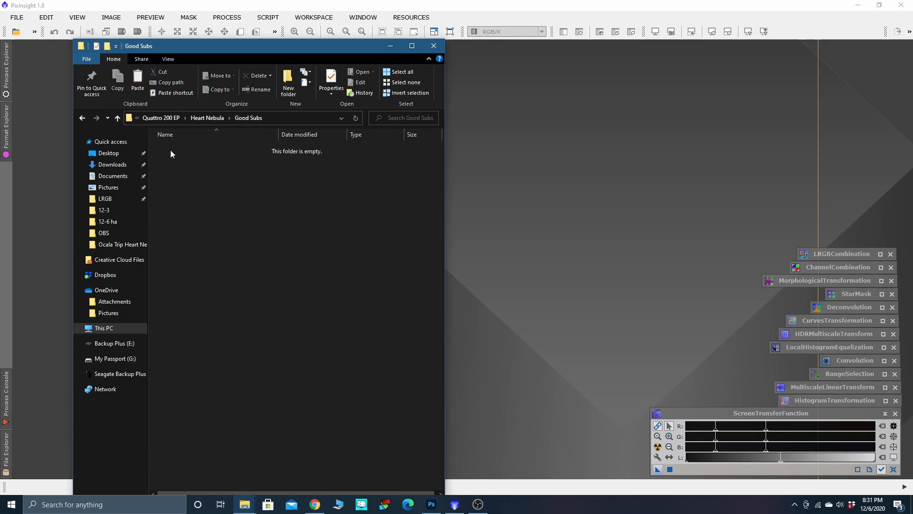
right_click(171, 150)
mouse_move(259, 282)
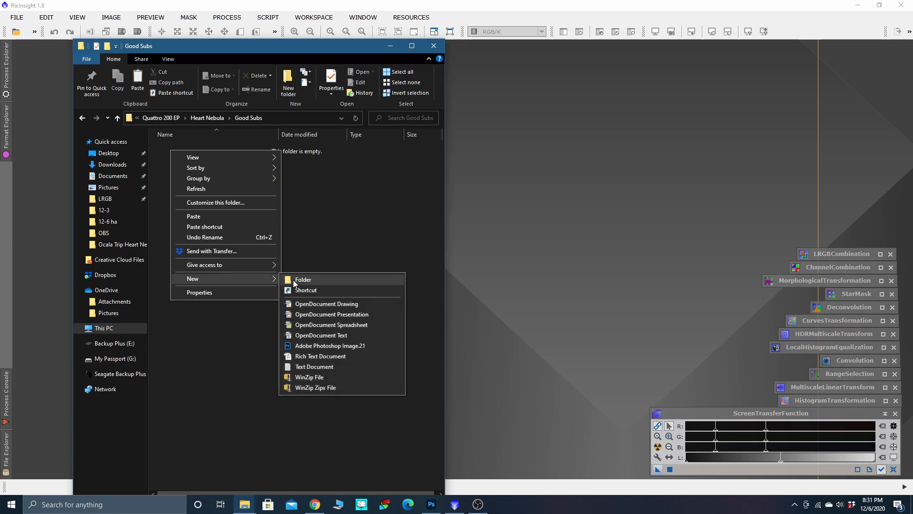
left_click(294, 280)
type("ha")
key("Return")
left_click(252, 254)
Add a second subfolder named oiii to the Good Subs folder
right_click(245, 267)
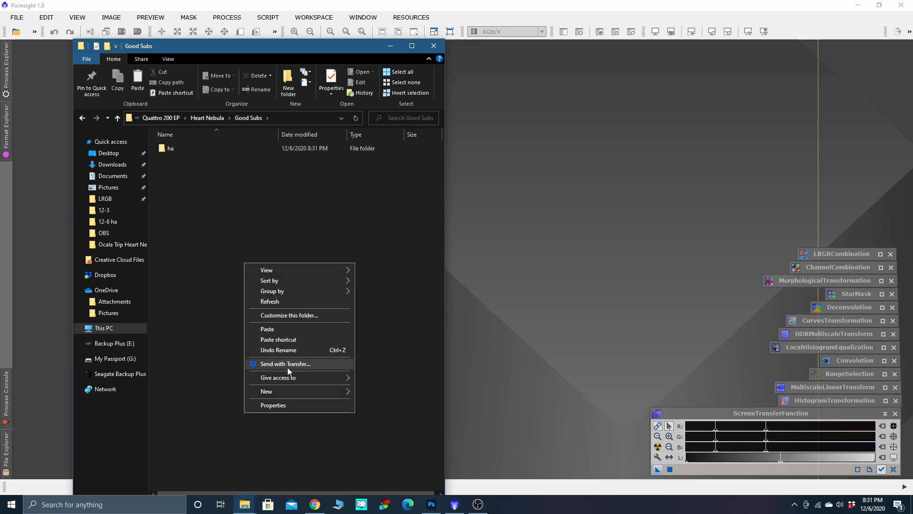
mouse_move(324, 391)
left_click(377, 393)
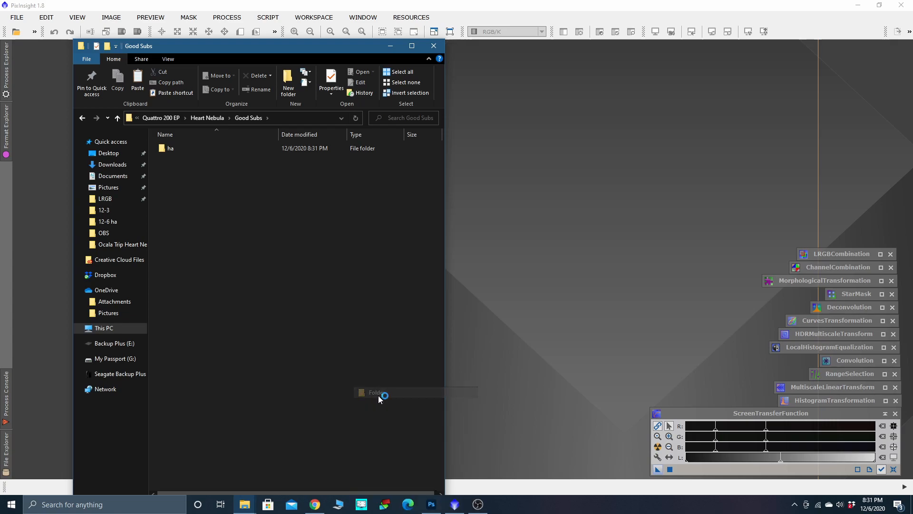
type("o")
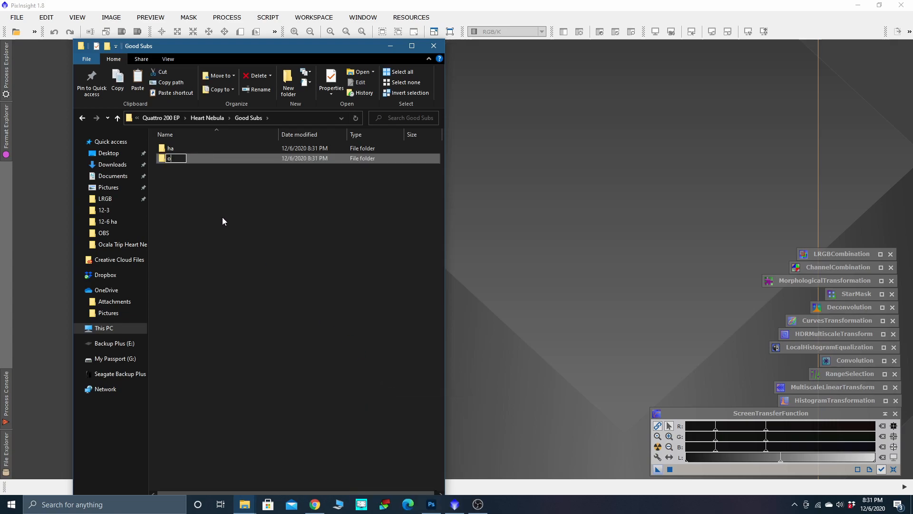
type("iii")
left_click(213, 211)
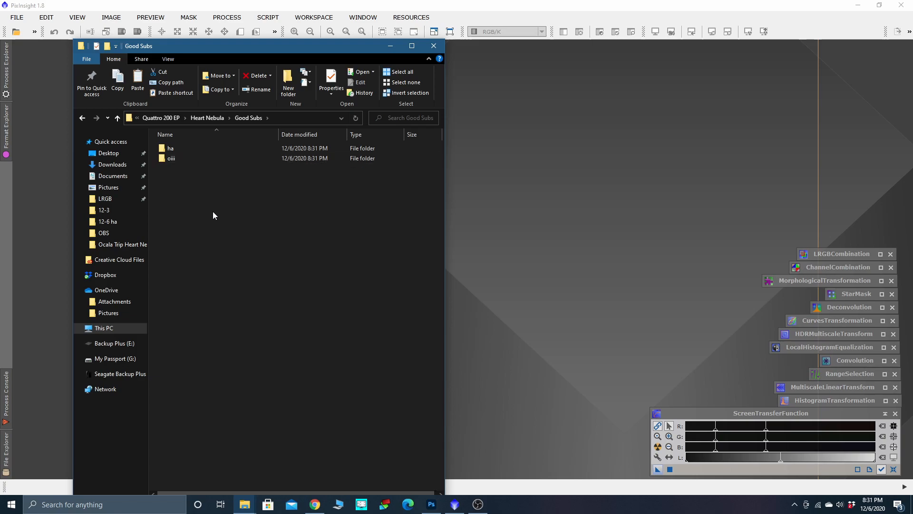
Add a third subfolder named sii to the Good Subs folder
right_click(212, 211)
mouse_move(247, 339)
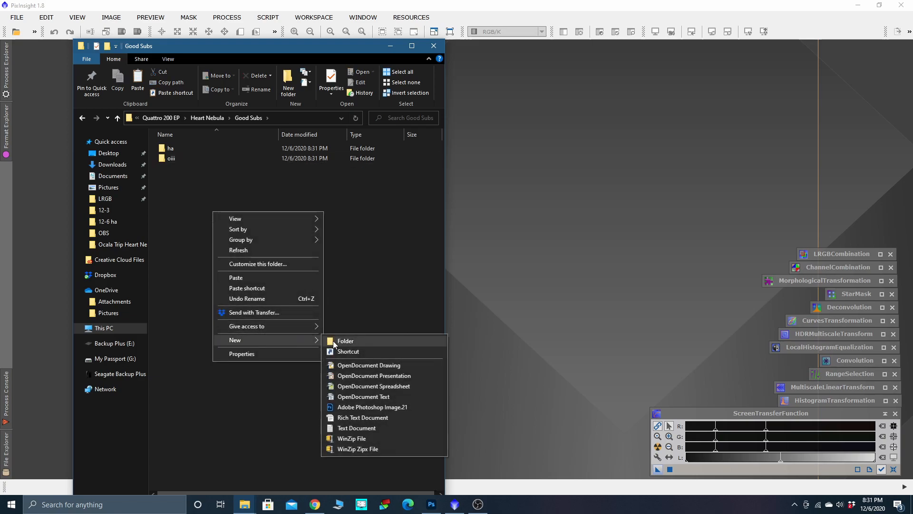
left_click(334, 339)
type("sii")
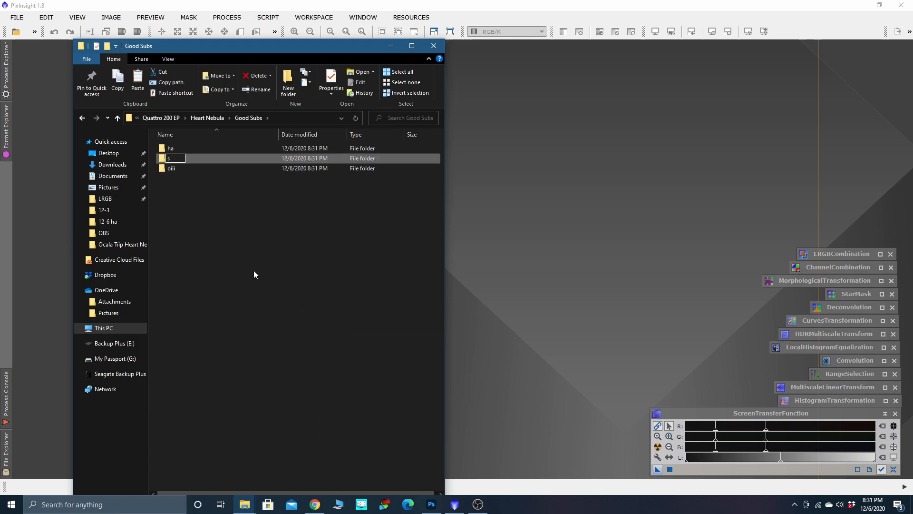
key("Return")
left_click(377, 270)
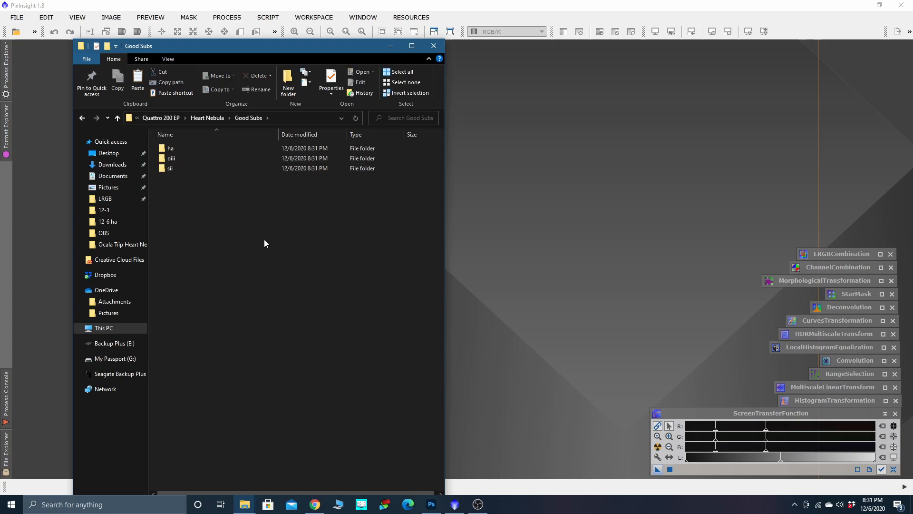
Review the Calibration Frames folder and its Flats Gain 139 subfolders, and return to the Heart Nebula folder
left_click(117, 118)
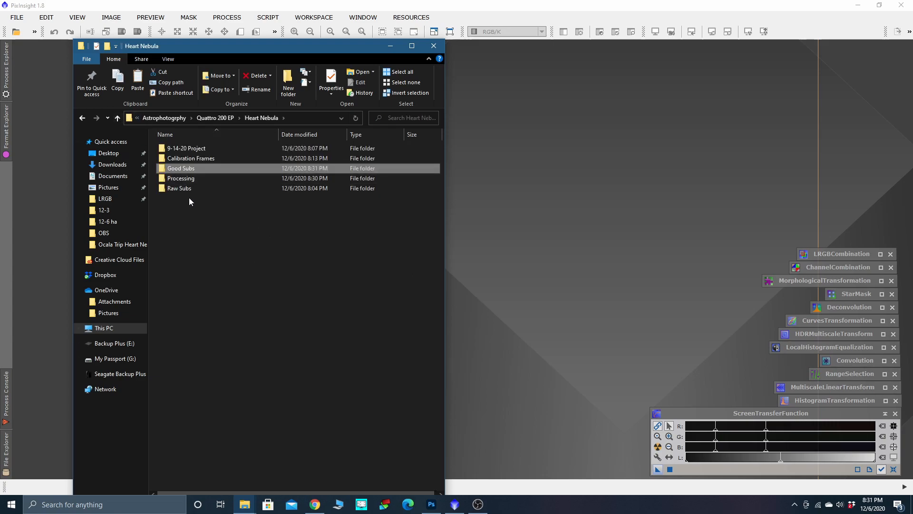
double_click(181, 158)
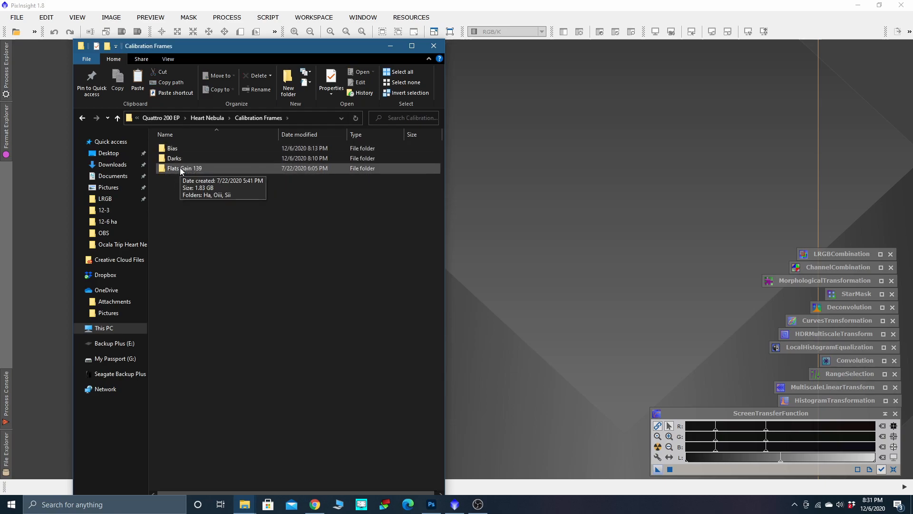
double_click(181, 169)
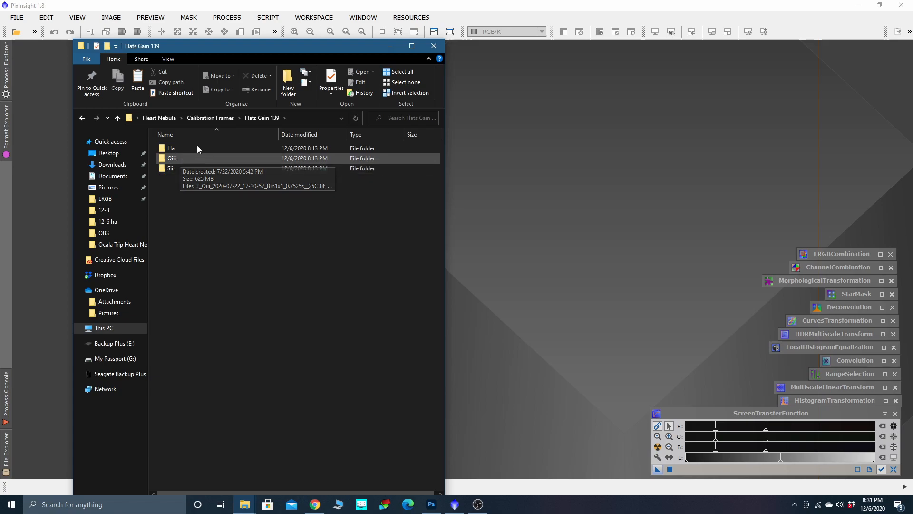
left_click(117, 117)
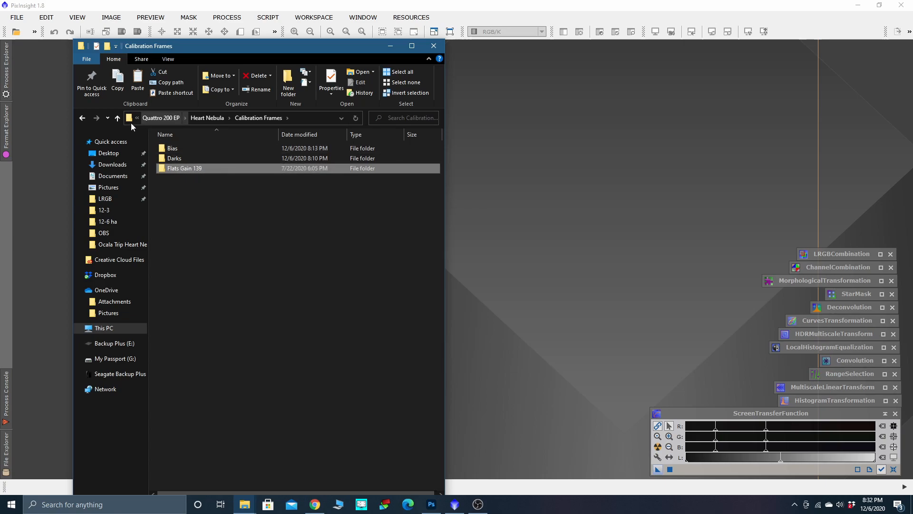
left_click(120, 118)
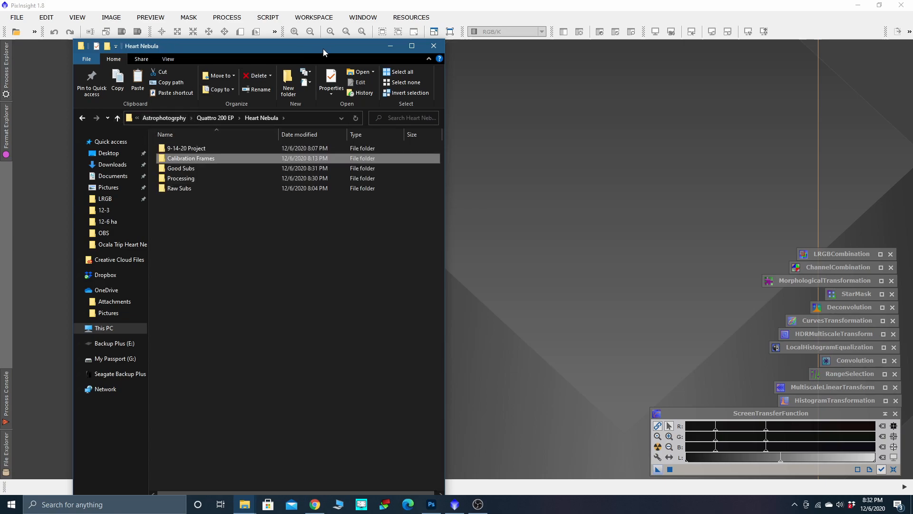
Minimize File Explorer, start the Blink process in PixInsight and move its window clear of the docked process windows
left_click(390, 46)
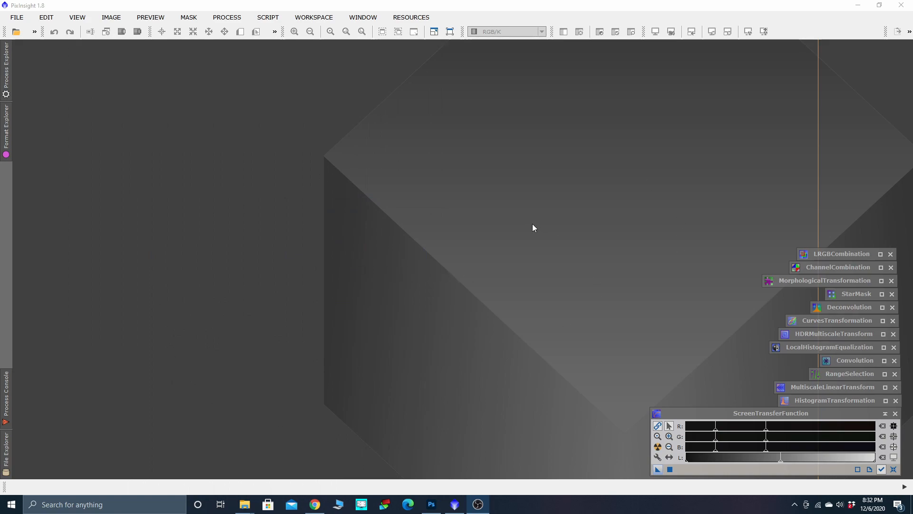
left_click(232, 19)
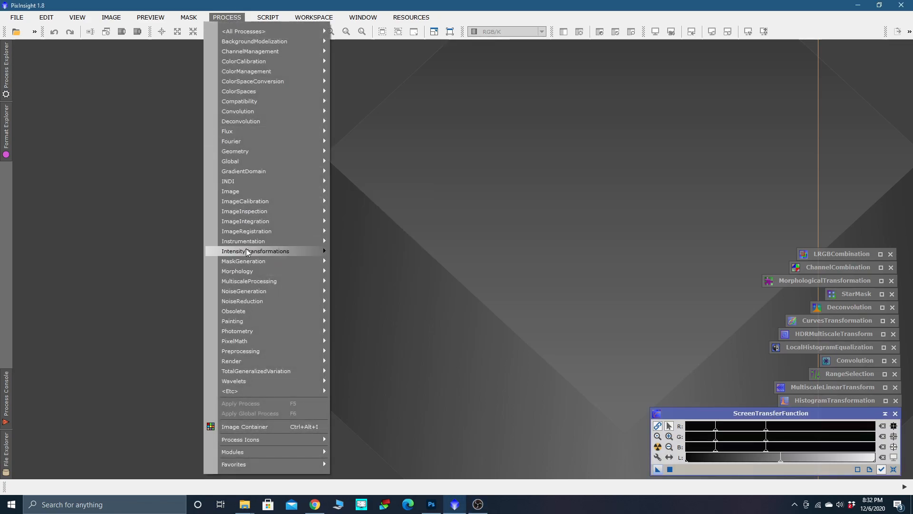
mouse_move(250, 212)
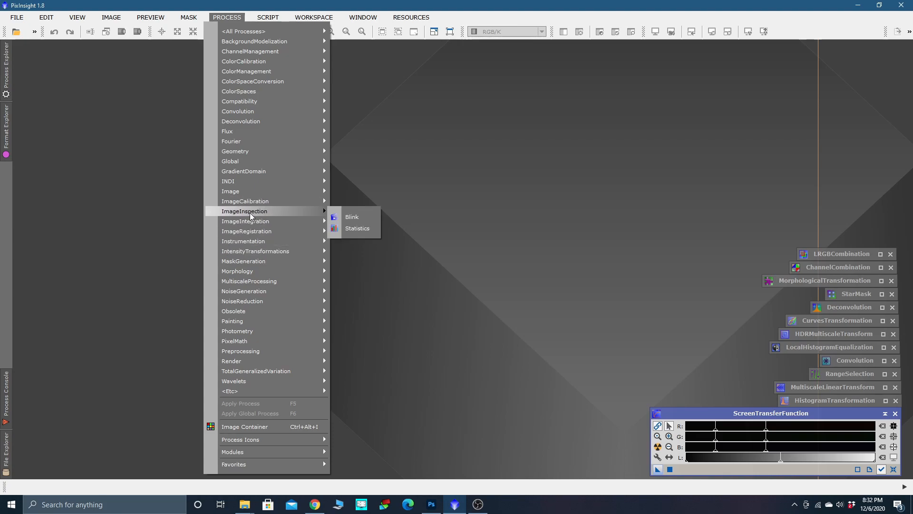
left_click(352, 218)
left_click_drag(736, 56, 637, 66)
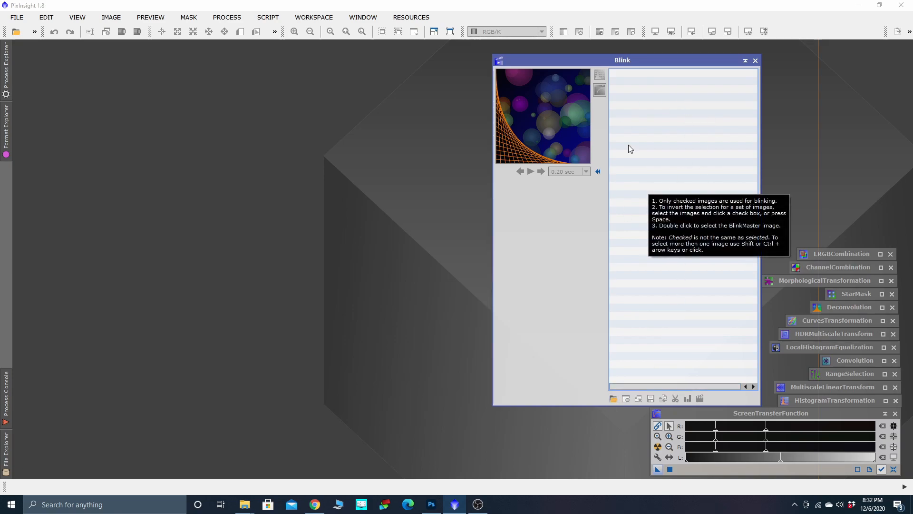
Load all the FIT files from the Heart Nebula Raw Subs Ha folder into Blink
left_click(616, 402)
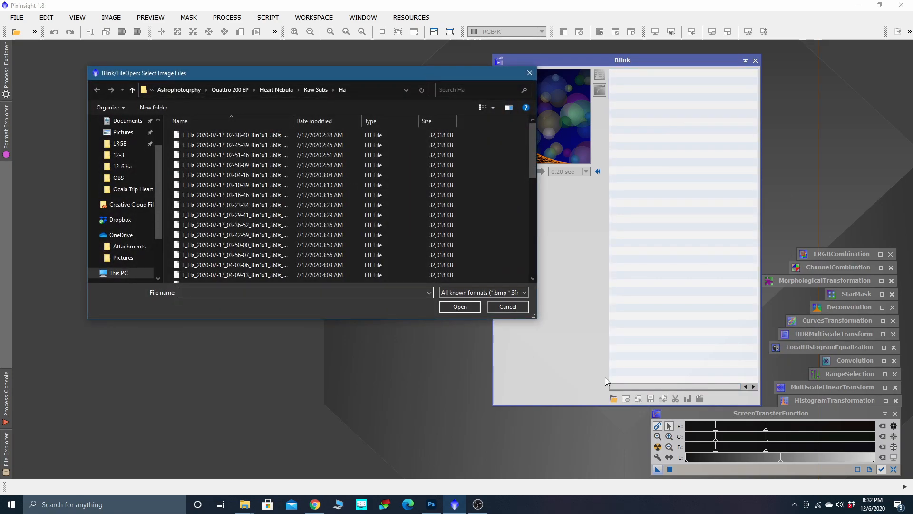
left_click(132, 89)
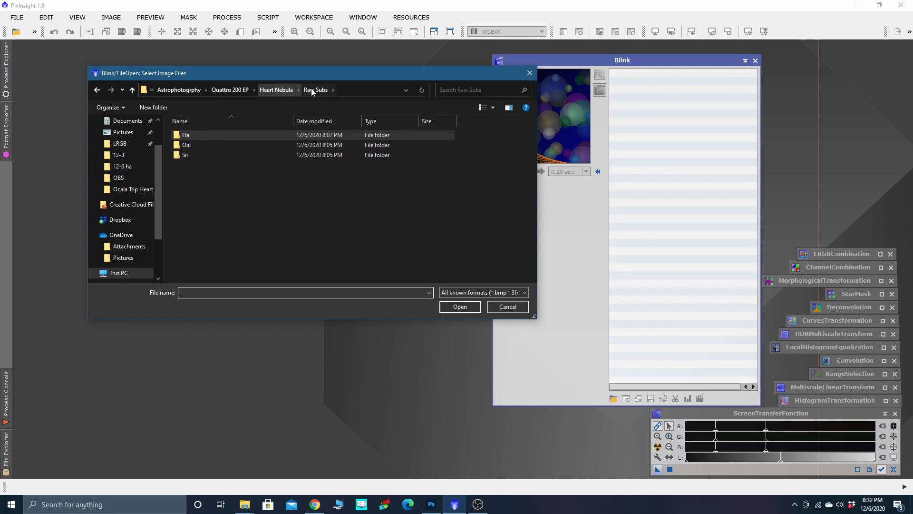
double_click(189, 135)
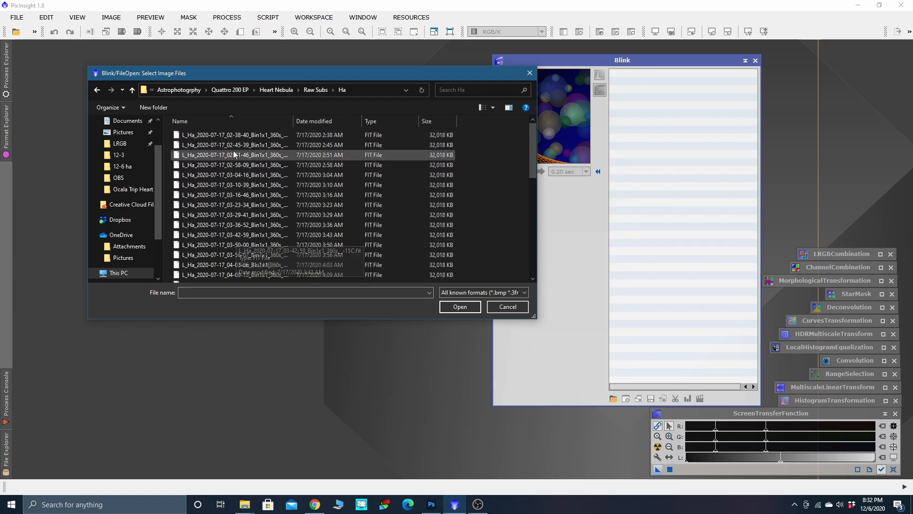
left_click(212, 135)
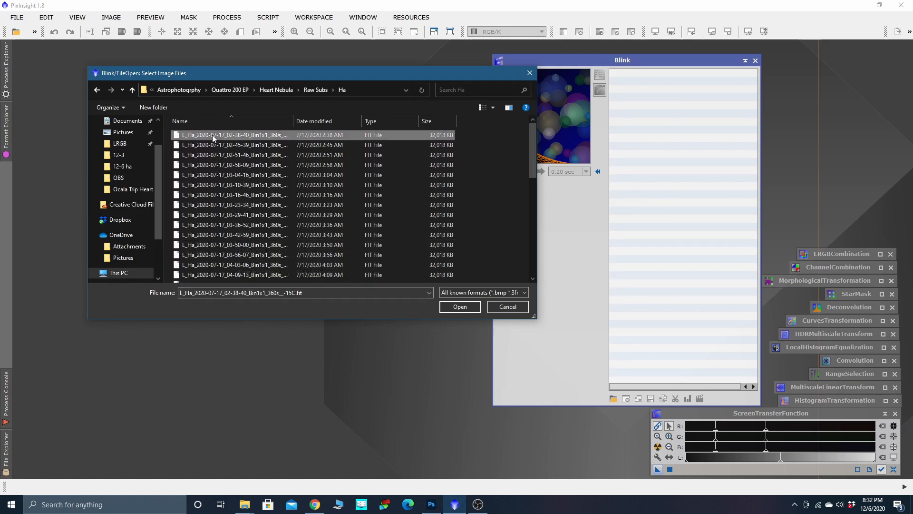
key("ctrl+a")
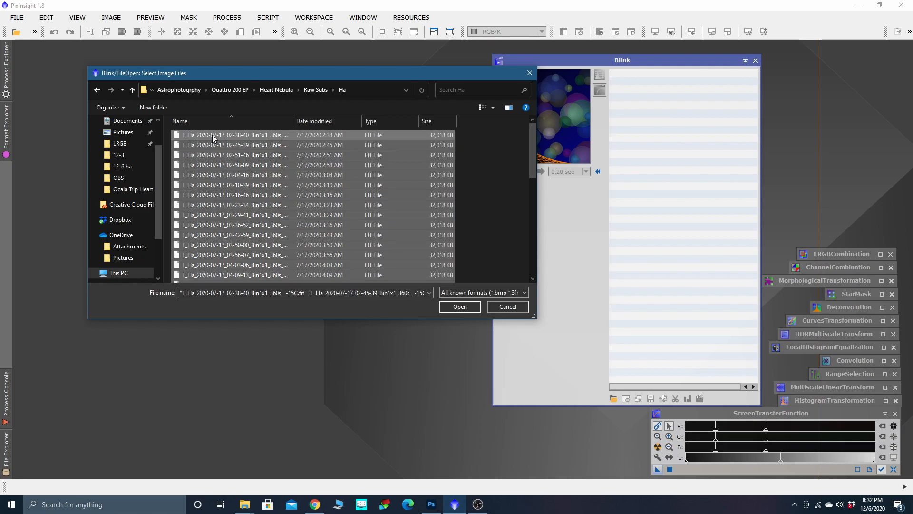
left_click(460, 307)
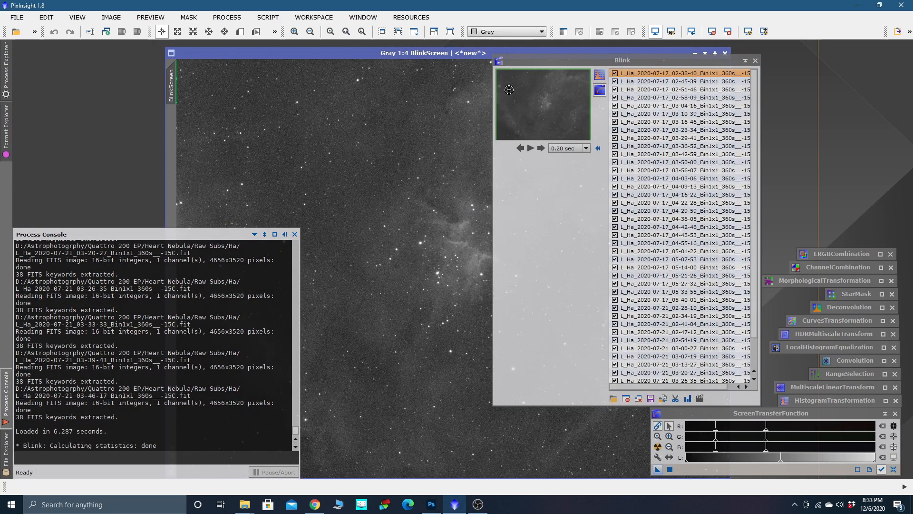
Arrange the Blink and BlinkScreen windows side by side and show the full frame at 1:5
left_click_drag(595, 65, 668, 60)
left_click_drag(437, 54, 75, 58)
scroll(276, 252, "down", 1)
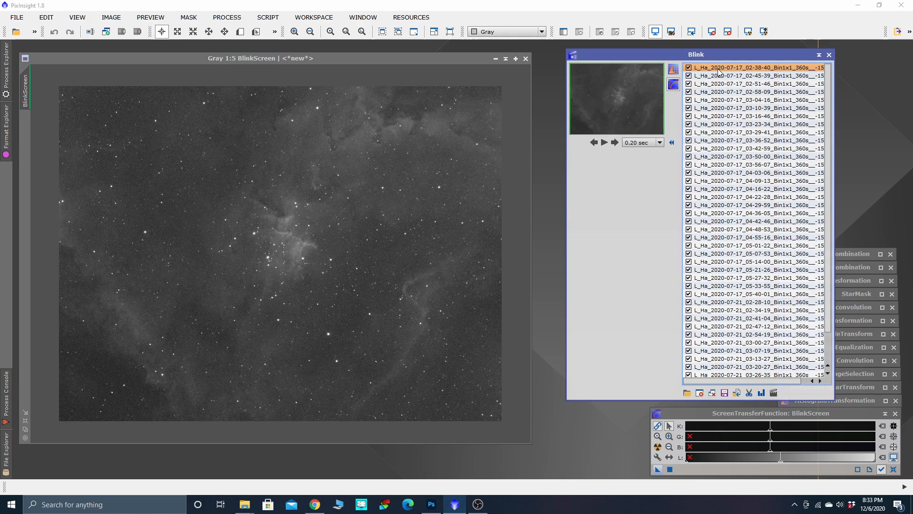
Apply the automatic histogram stretch to all the loaded Ha subs and make the first sub active
key("ctrl+a")
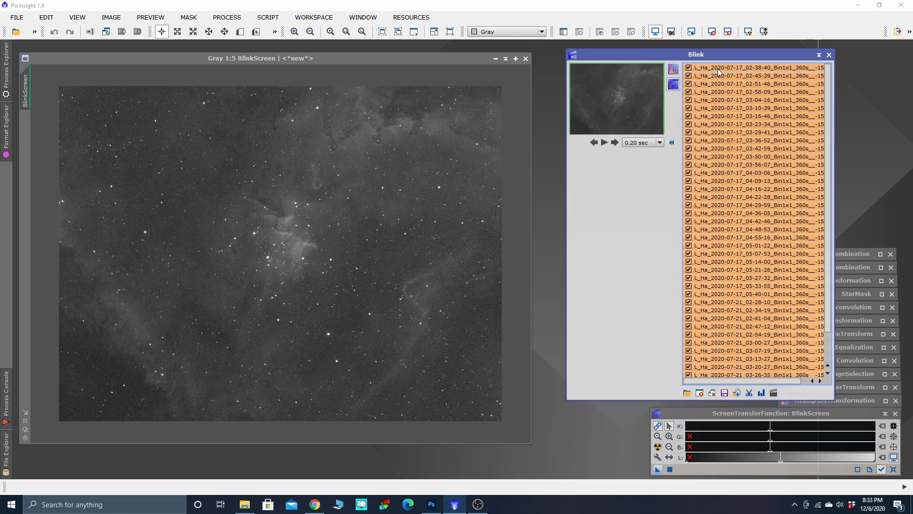
left_click(673, 71)
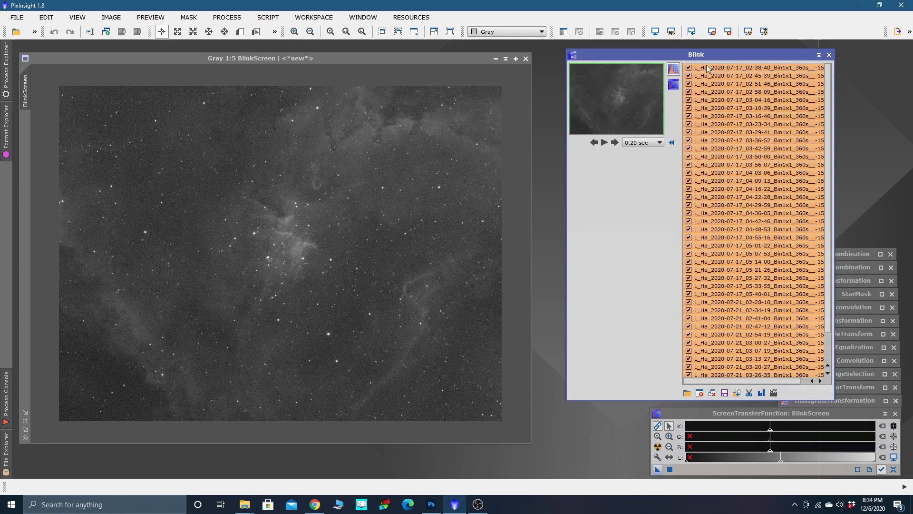
left_click(738, 70)
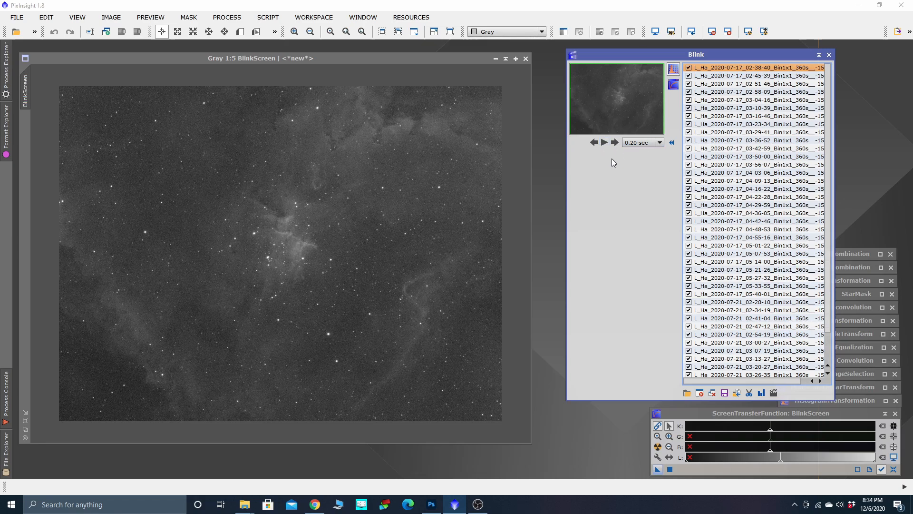
Play the Ha subs as a blink animation, stop it and return to the first sub
left_click(605, 143)
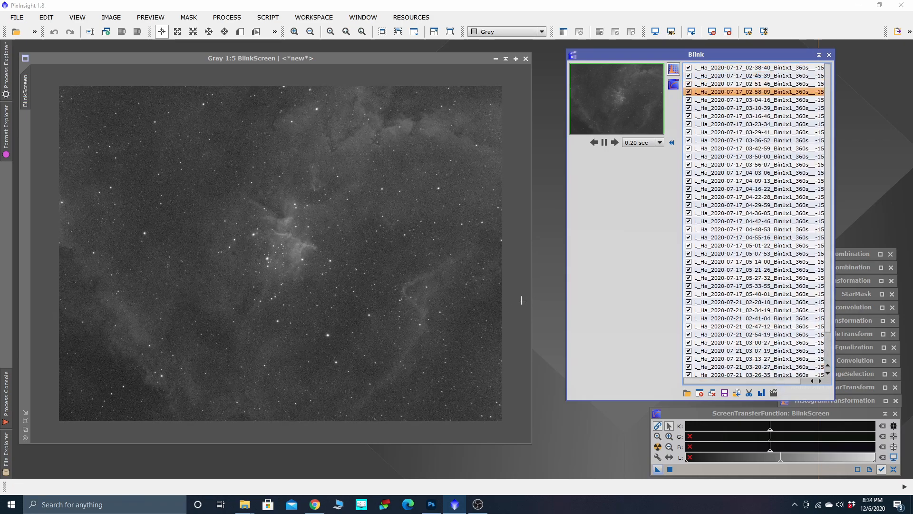
left_click(605, 143)
left_click(758, 132)
key("Up")
key("Up")
key("Up")
key("Up")
key("Up")
key("Up")
key("Up")
key("Up")
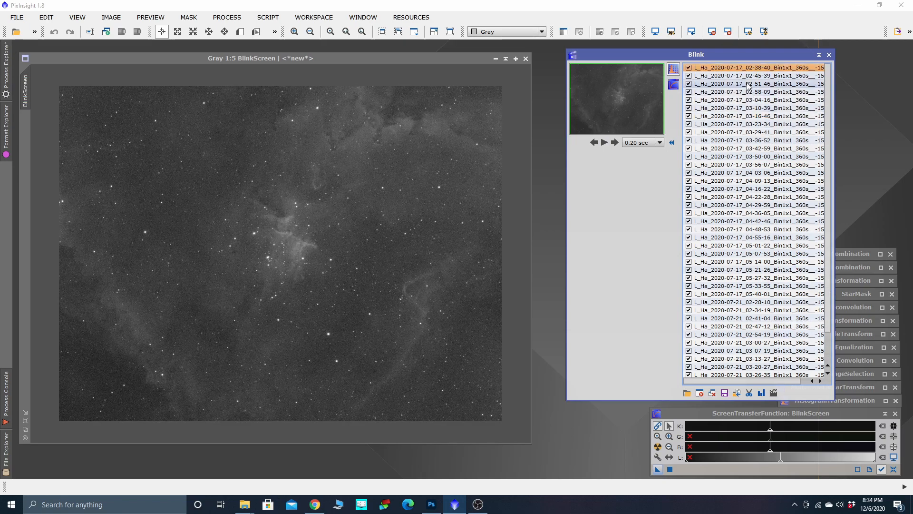
Run quickly back through the Ha subs from further down the list to the first frame
key("Page_Down")
key("Up")
key("Up")
key("Up")
key("Up")
key("Up")
key("Up")
key("Up")
key("Up")
key("Up")
key("Up")
key("Up")
key("Up")
key("Up")
key("Up")
key("Up")
key("Up")
key("Up")
key("Up")
key("Up")
key("Up")
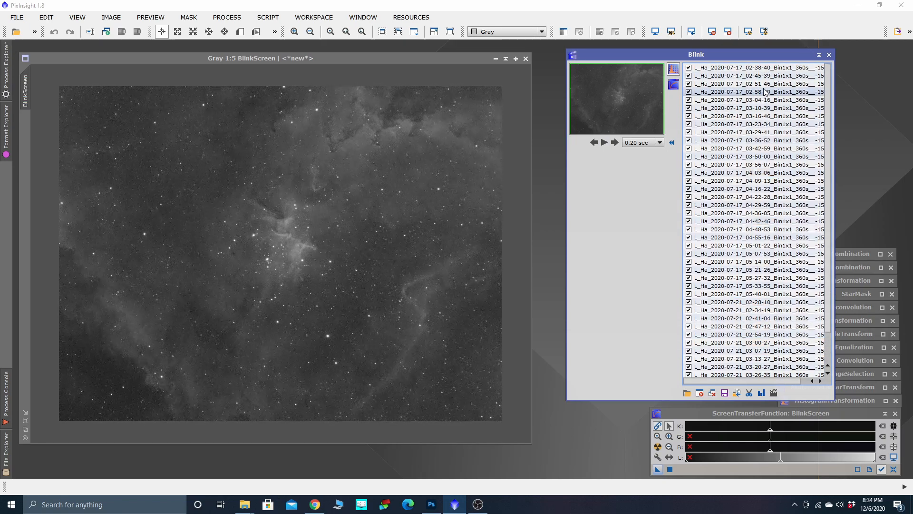
key("Up")
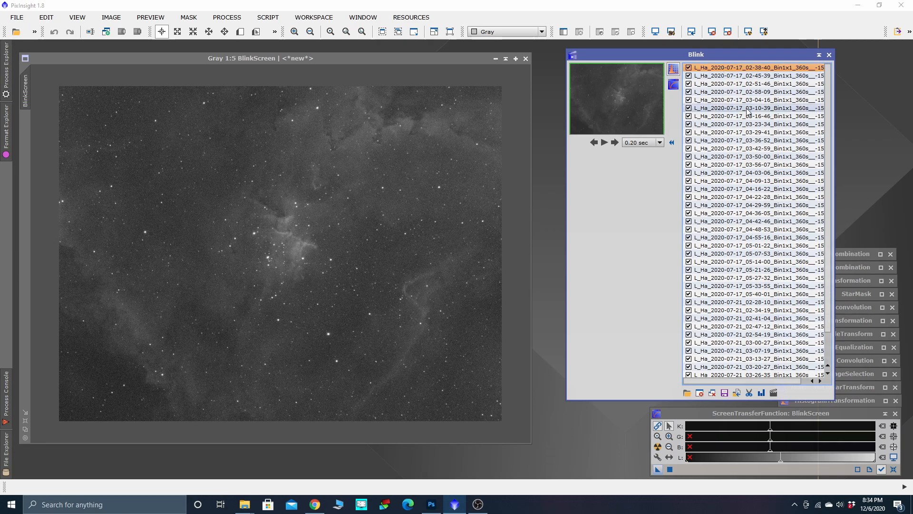
Examine the Ha subs one by one down the whole list at full-frame view for bad frames
scroll(733, 186, "down", 2)
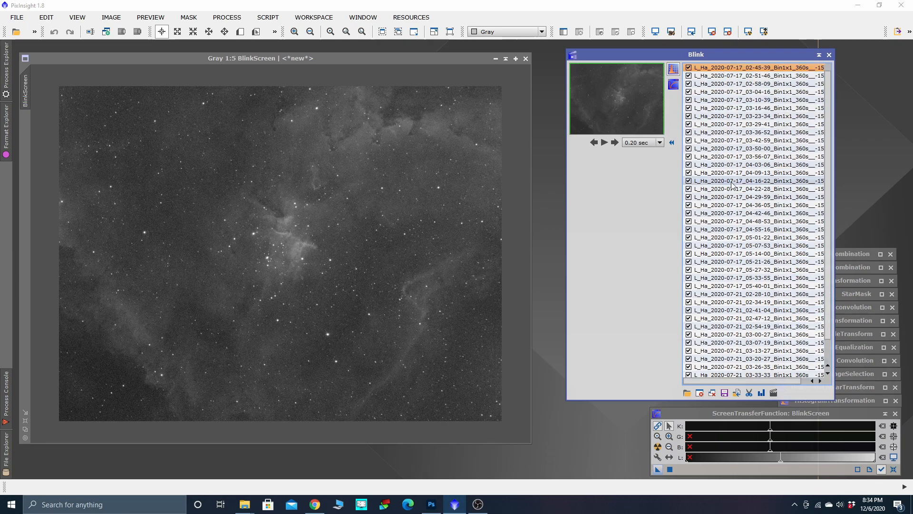
key("Down")
key("Down")
key("Down")
key("Down")
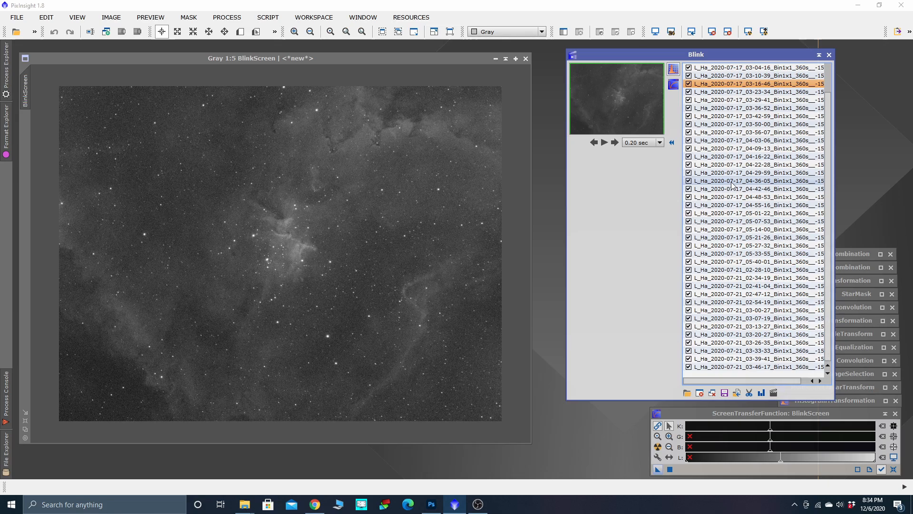
key("Down")
scroll(733, 185, "up", 1)
scroll(732, 186, "down", 1)
scroll(733, 186, "up", 1)
scroll(732, 186, "down", 1)
scroll(732, 186, "up", 1)
scroll(732, 186, "down", 2)
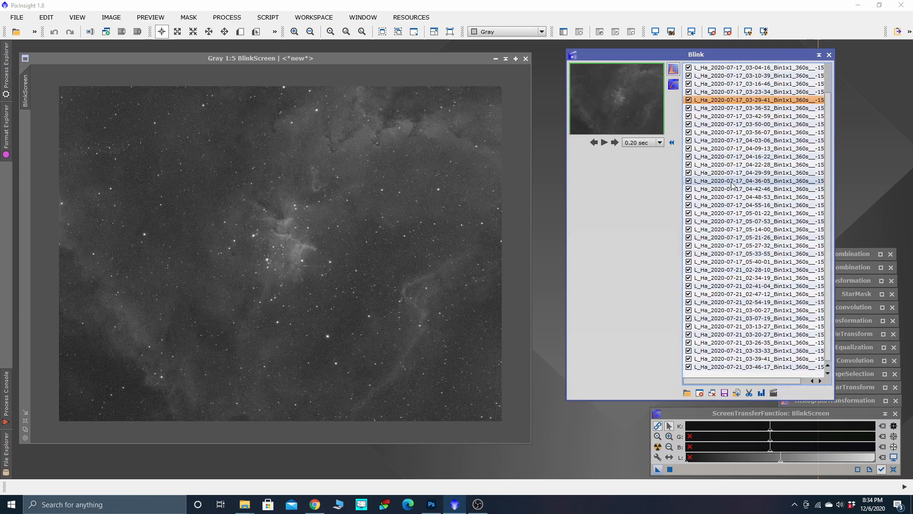
scroll(732, 186, "down", 4)
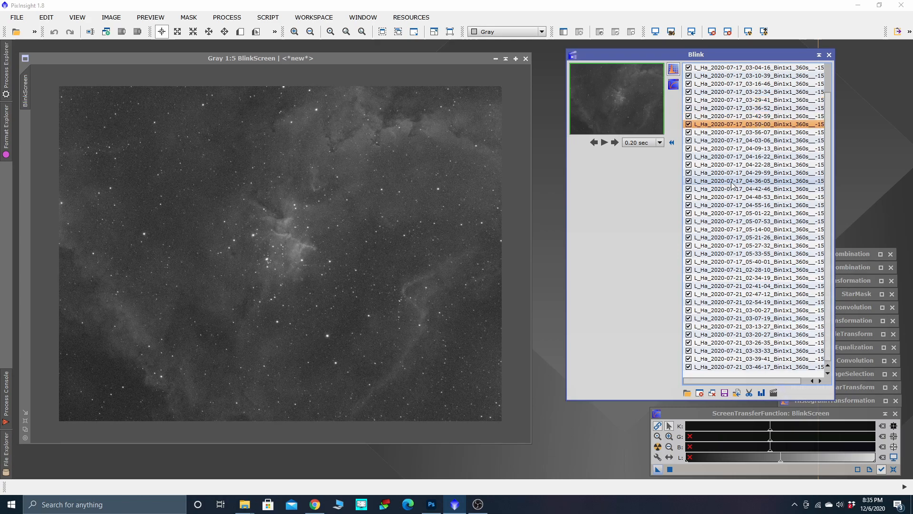
scroll(733, 185, "down", 4)
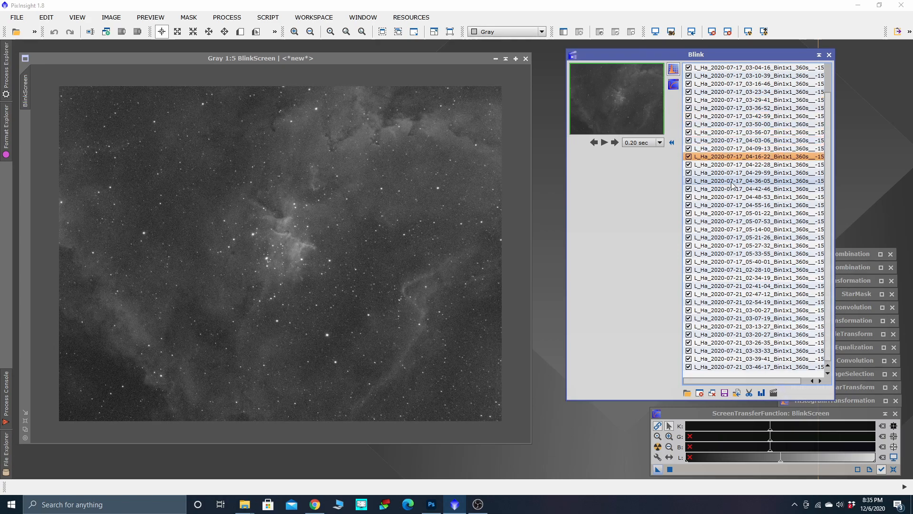
scroll(733, 186, "down", 1)
scroll(732, 186, "down", 4)
scroll(732, 186, "down", 4)
scroll(733, 186, "down", 4)
scroll(733, 186, "down", 2)
scroll(732, 185, "down", 2)
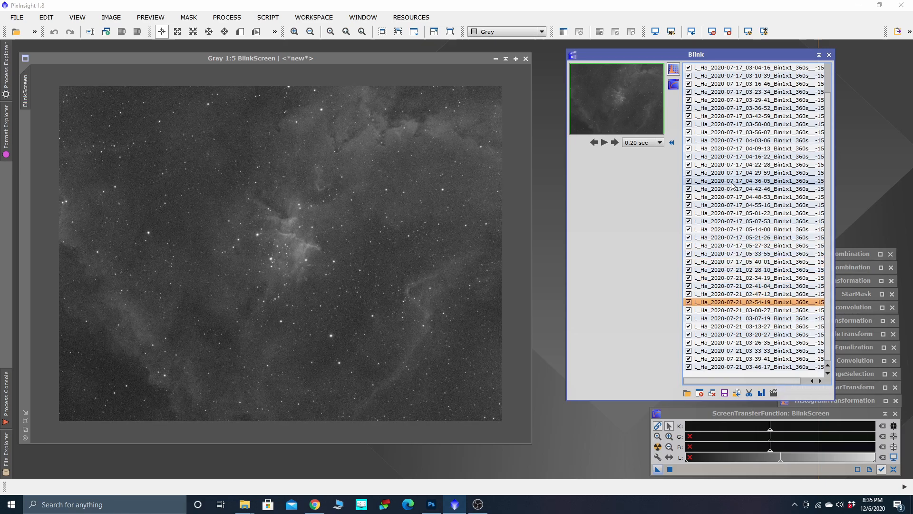
scroll(733, 185, "down", 3)
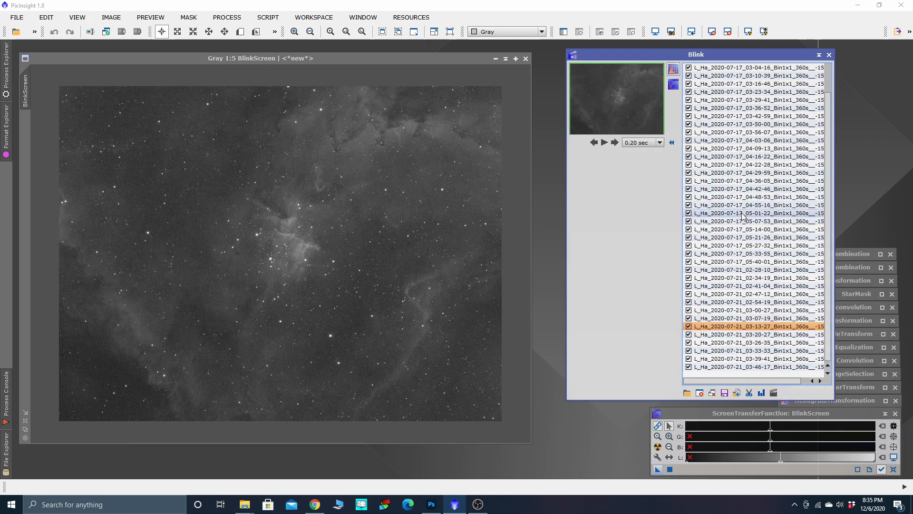
key("Down")
key("Down")
key("Down")
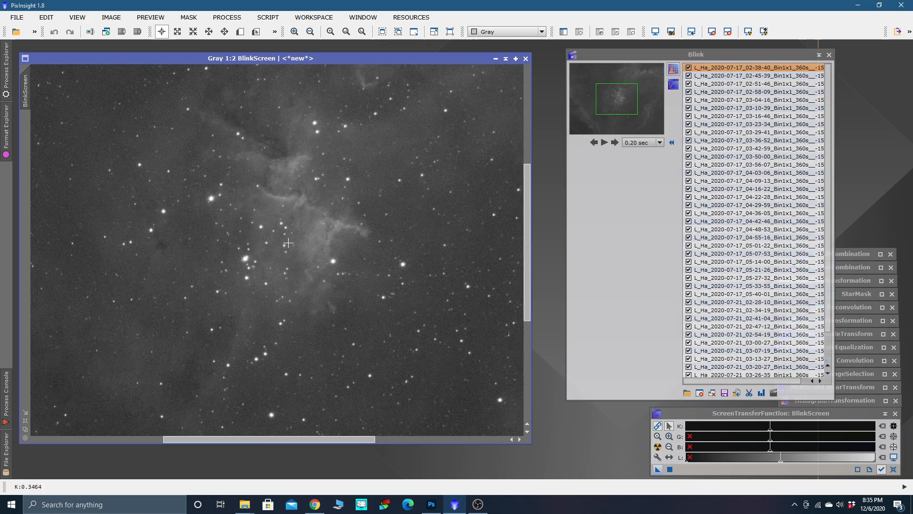
Inspect the Ha subs at 1:2 around the nebula's centre, flipping between neighbouring frames to compare their stars and detail
scroll(757, 182, "down", 1)
scroll(756, 181, "down", 2)
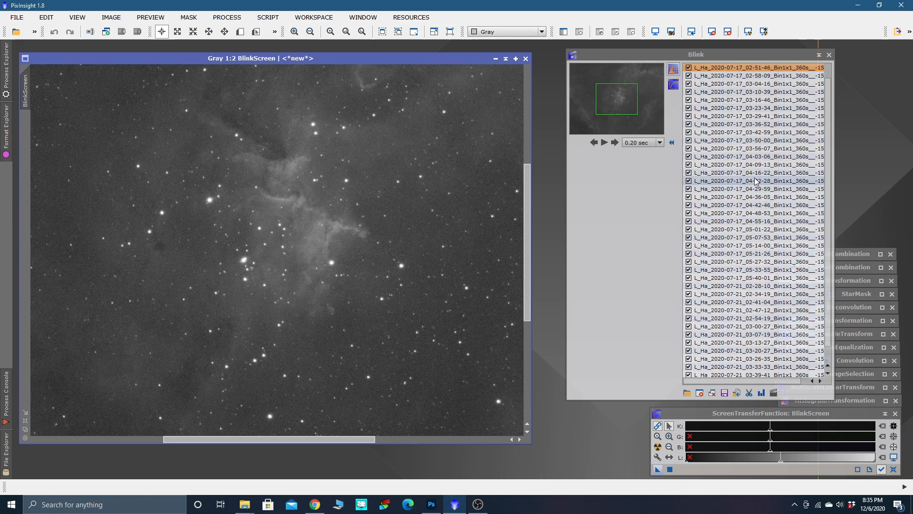
key("Down")
key("Down")
key("Down")
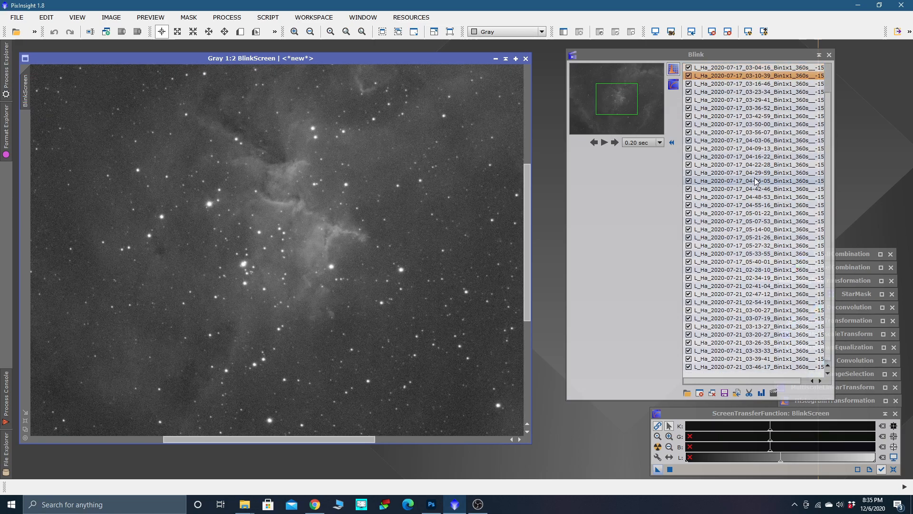
key("Down")
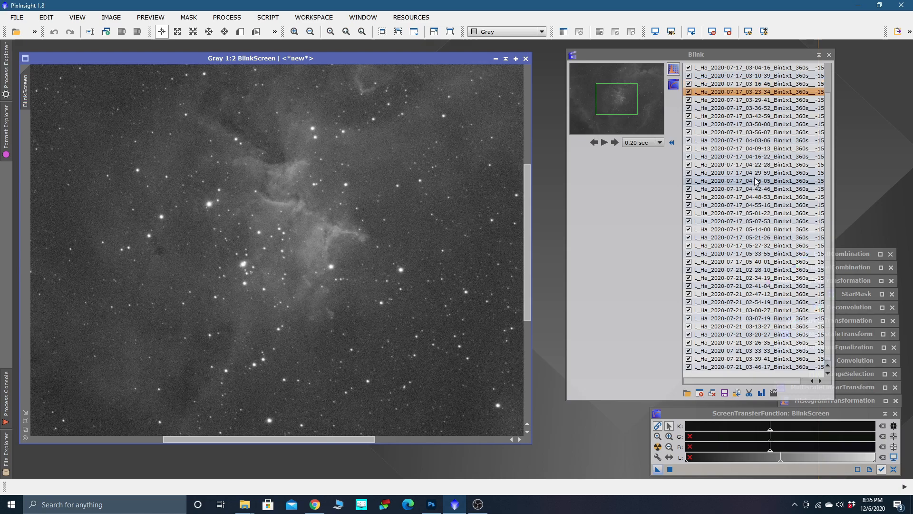
key("Down")
key("Down")
key("Down")
key("Down")
key("Up")
key("Up")
key("Down")
key("Up")
key("Down")
key("Up")
key("Down")
key("Up")
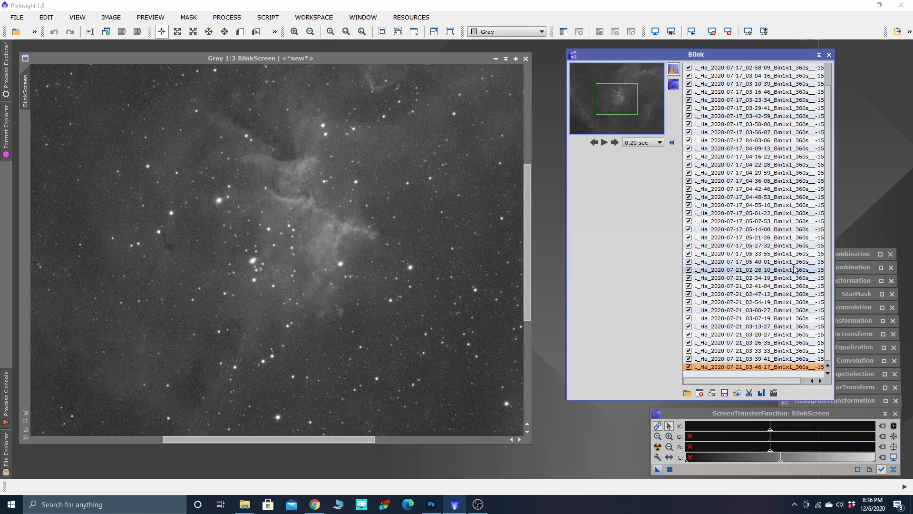
Flip repeatedly between the first and last Ha subs to compare them, ending near the start of the list
key("Home")
key("End")
key("Home")
key("End")
key("Home")
key("End")
key("Home")
key("End")
key("Home")
key("Down")
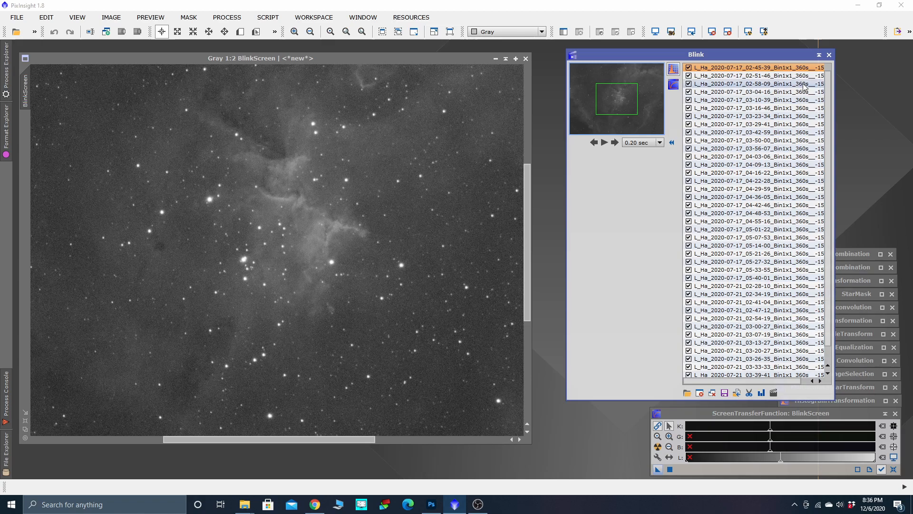
scroll(828, 79, "up", 1)
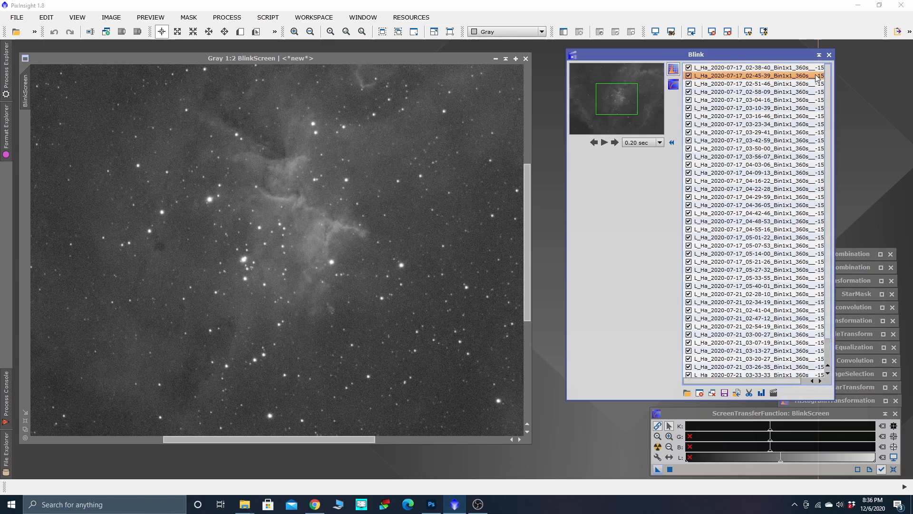
Copy all the listed Ha subs to the ha folder inside Quattro 200 EP's Heart Nebula Good Subs folder
left_click(727, 70)
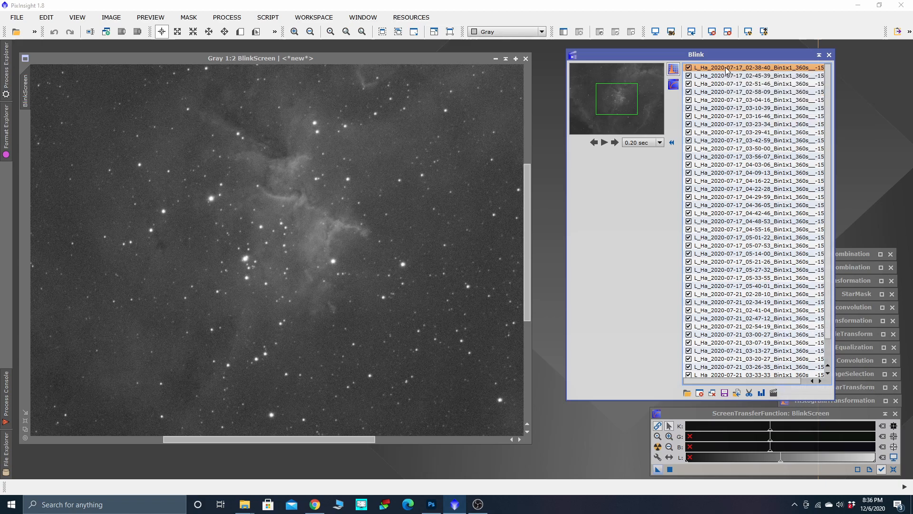
key("ctrl+a")
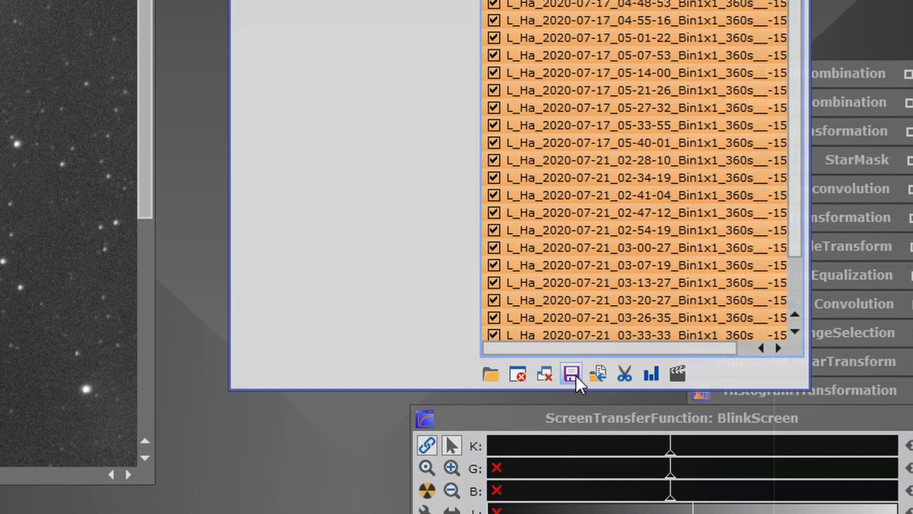
left_click(573, 374)
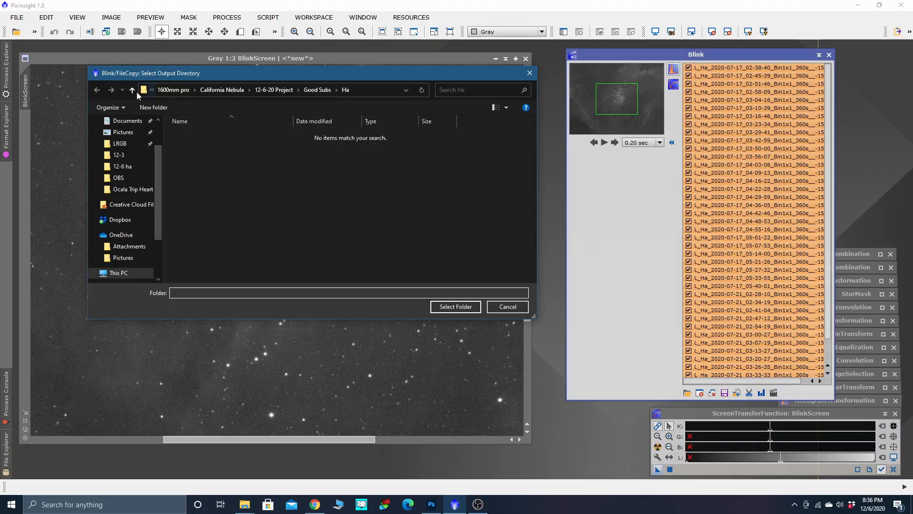
left_click(133, 91)
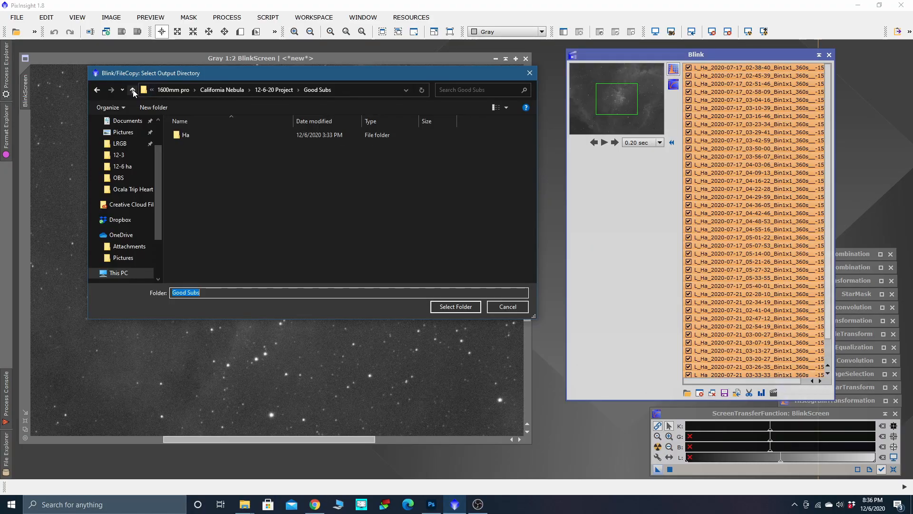
left_click(133, 91)
left_click(134, 91)
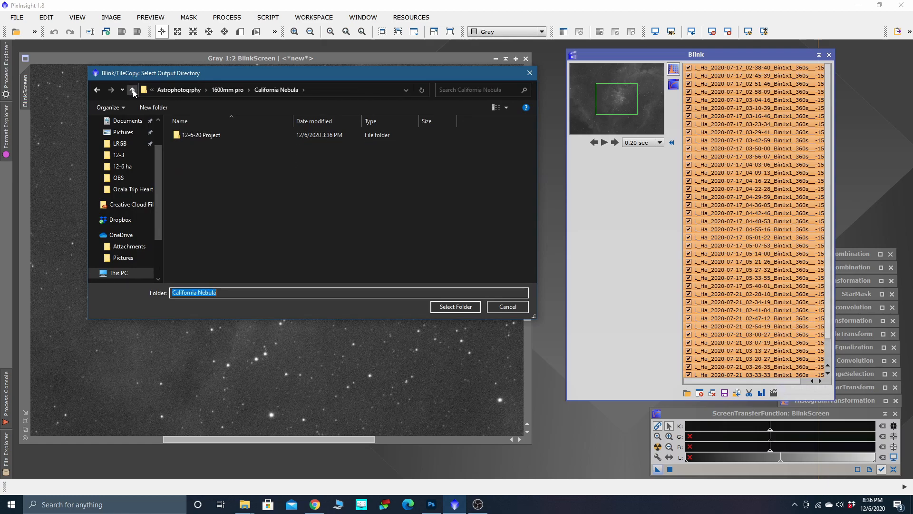
left_click(133, 91)
left_click(133, 91)
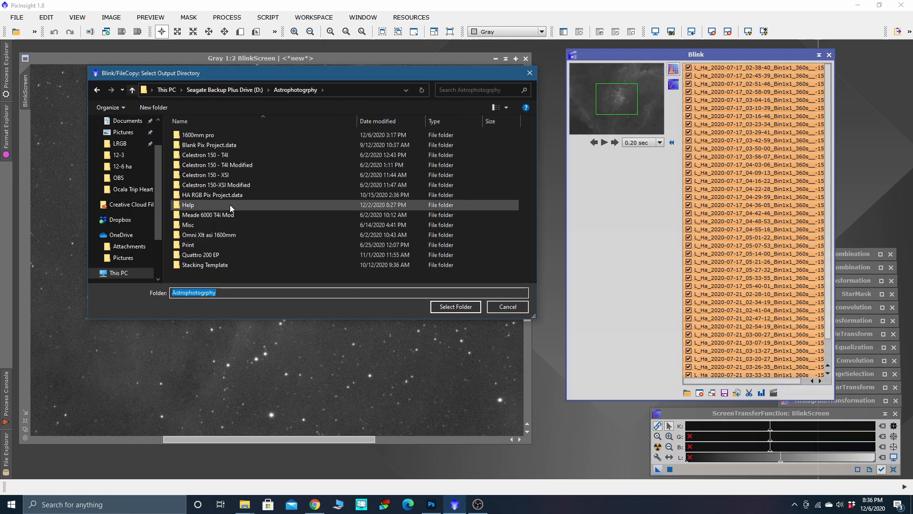
double_click(206, 252)
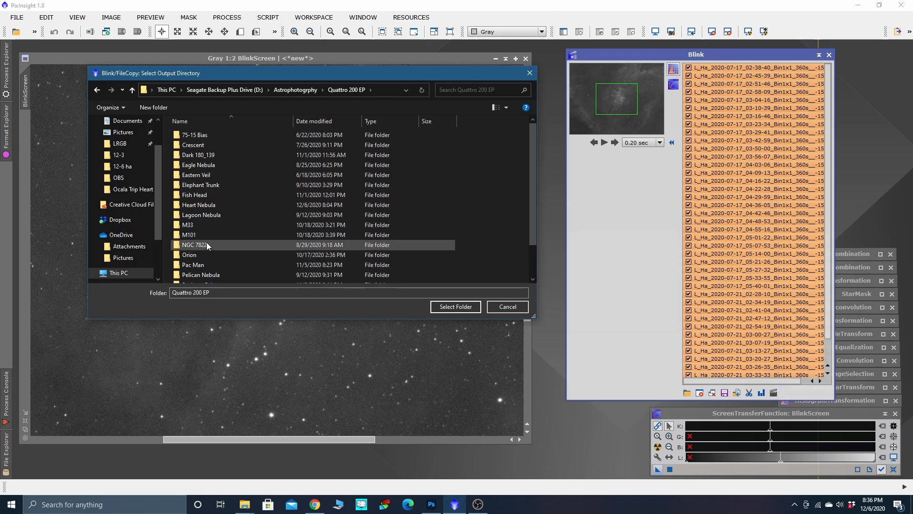
double_click(199, 205)
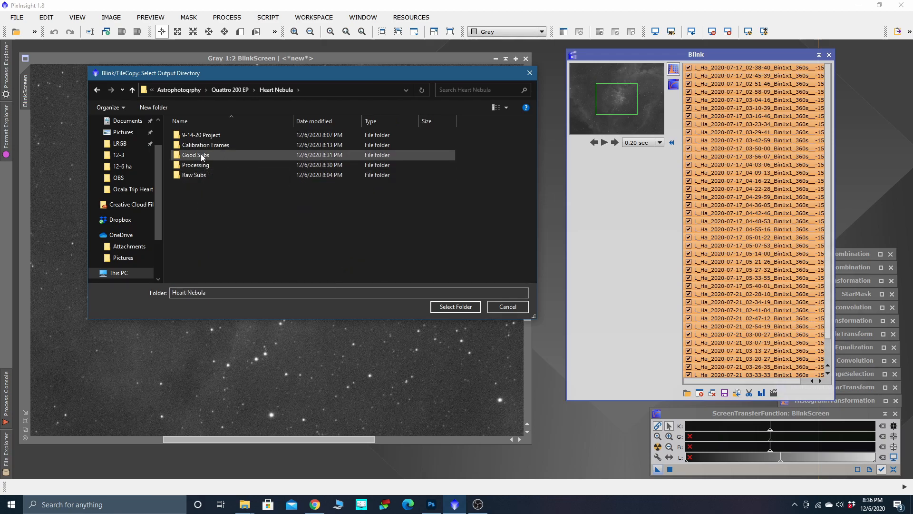
double_click(194, 156)
left_click(187, 135)
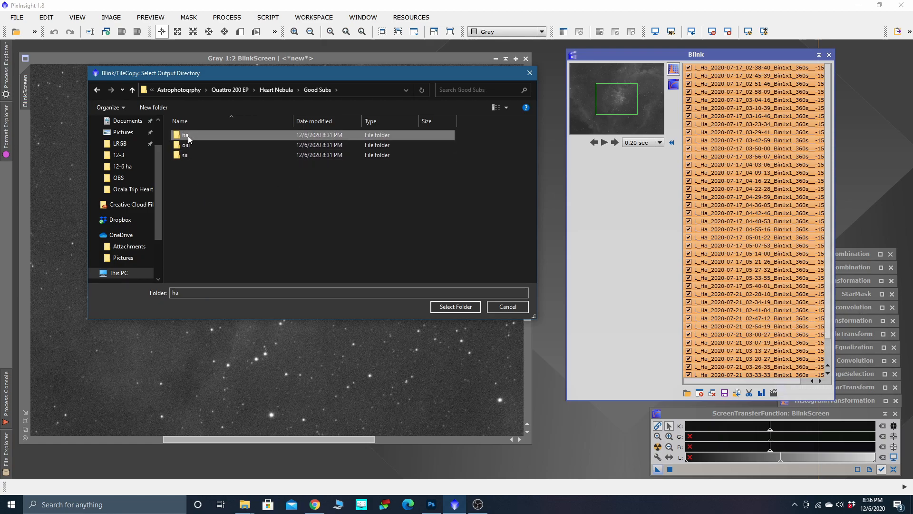
left_click(453, 306)
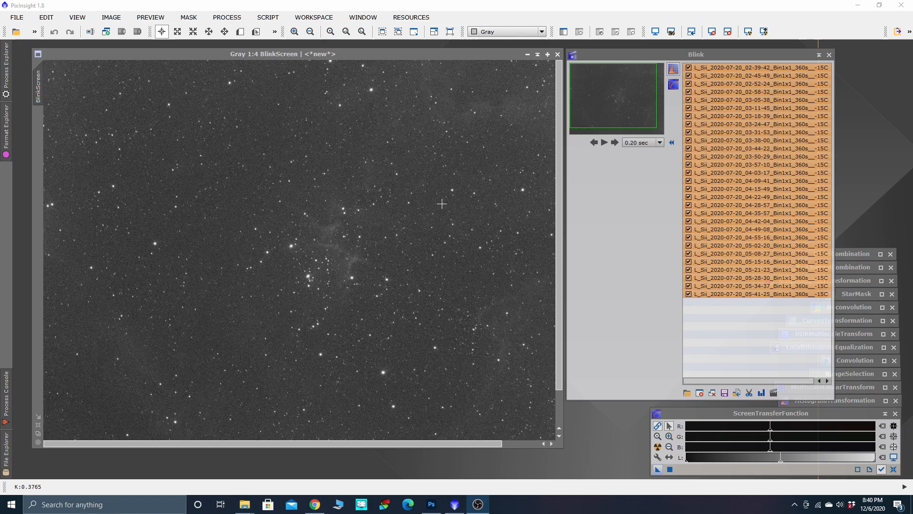
Close the Blink process and its BlinkScreen image of the Sii subs, and minimize PixInsight
scroll(307, 250, "down", 1)
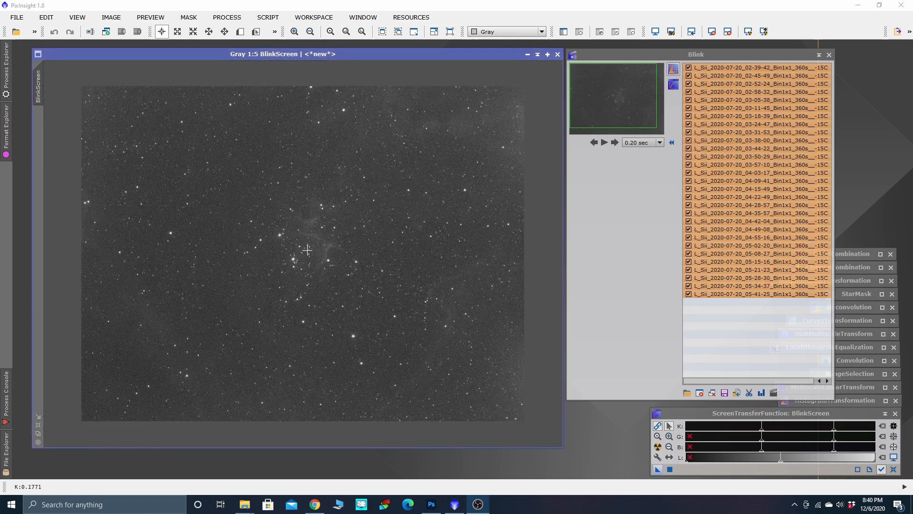
scroll(337, 231, "up", 1)
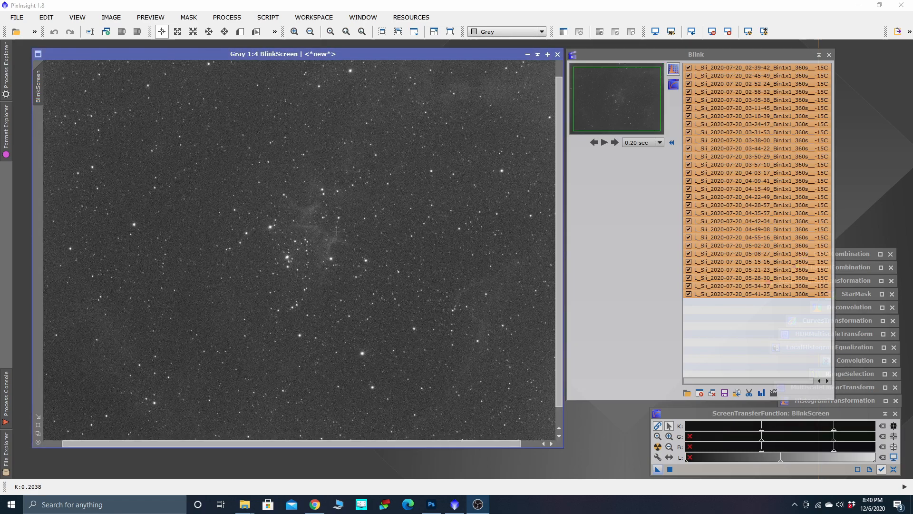
scroll(337, 231, "down", 1)
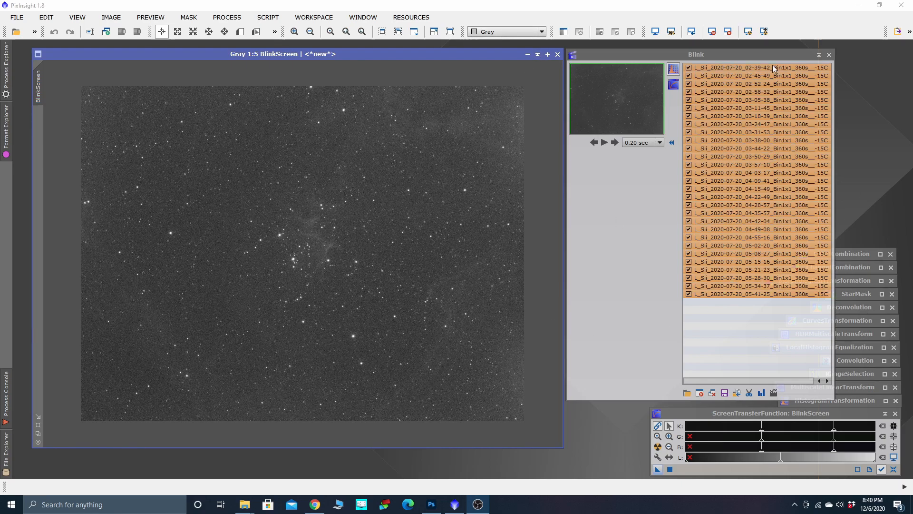
left_click(829, 55)
left_click(558, 55)
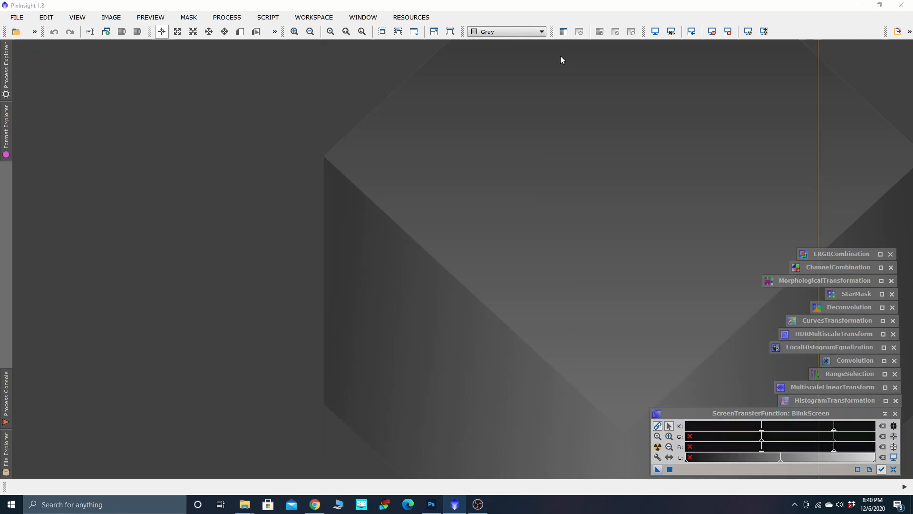
left_click(856, 5)
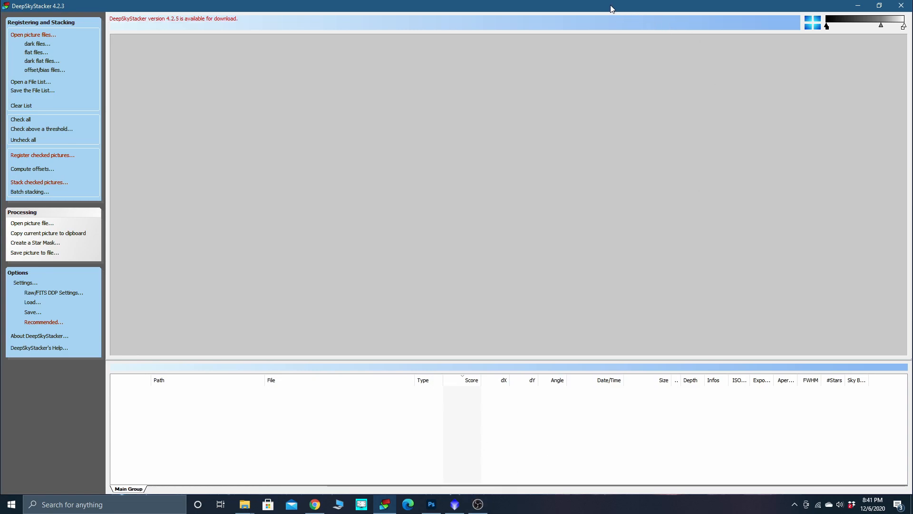
Tile DeepSkyStacker beside the Heart Nebula folder window and open the Good Subs folder there
left_click_drag(605, 6, 912, 11)
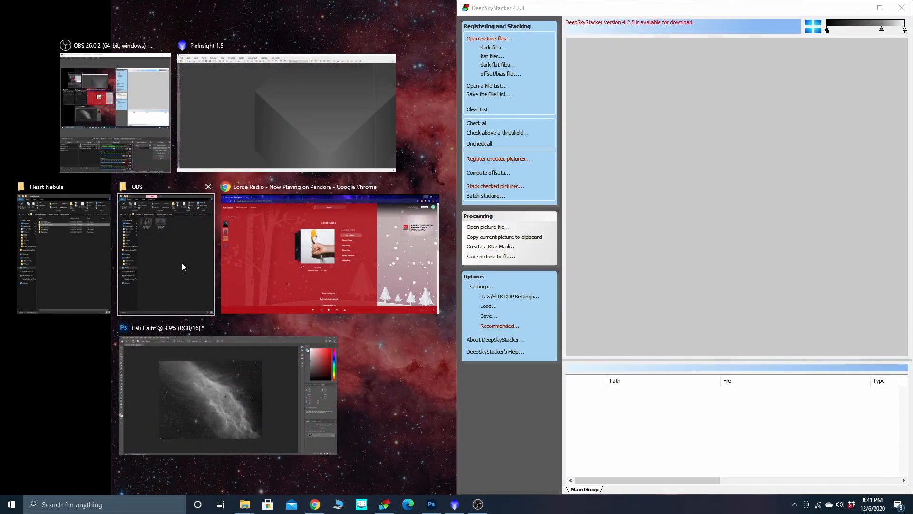
left_click(71, 261)
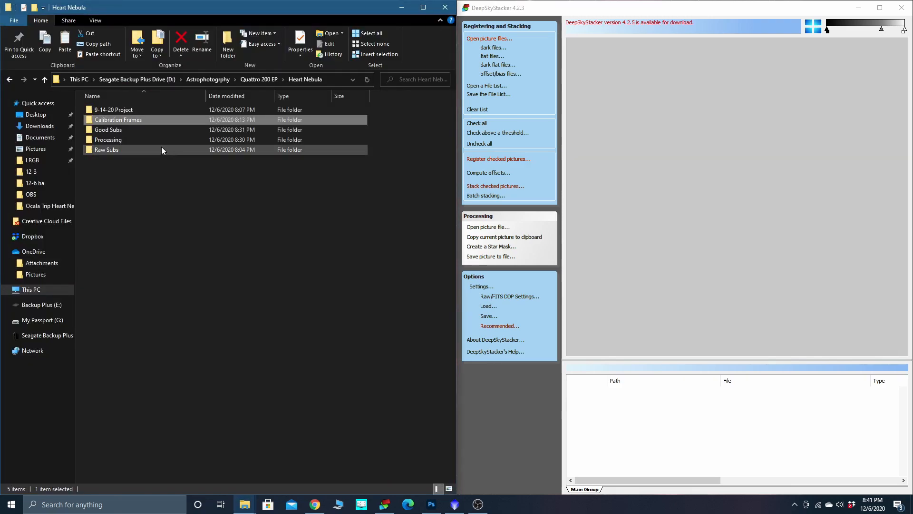
left_click(111, 131)
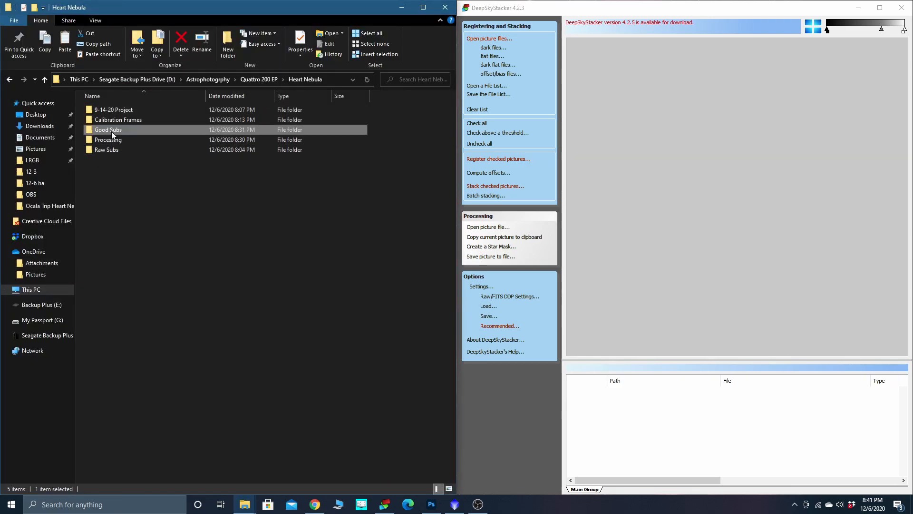
double_click(111, 132)
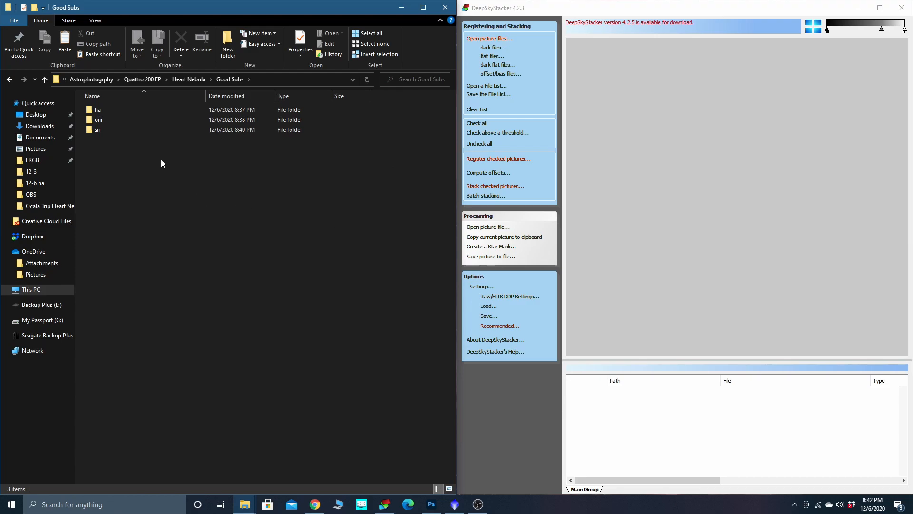
Check the contents of the ha good subs folder and add the whole folder to DeepSkyStacker as light frames
double_click(89, 114)
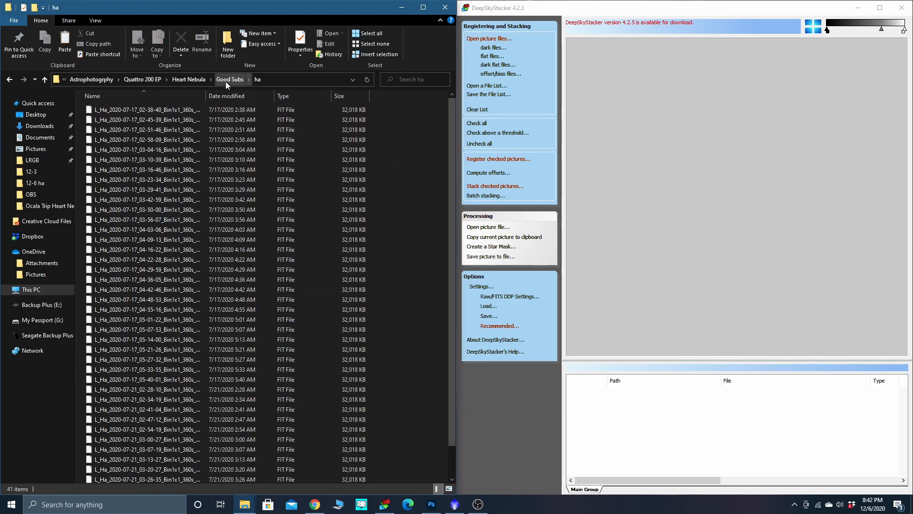
left_click(45, 81)
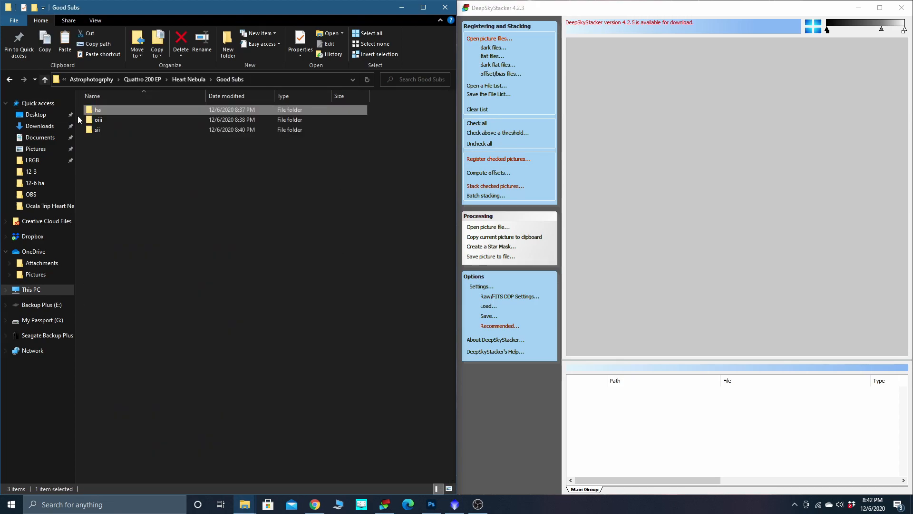
left_click_drag(94, 110, 685, 158)
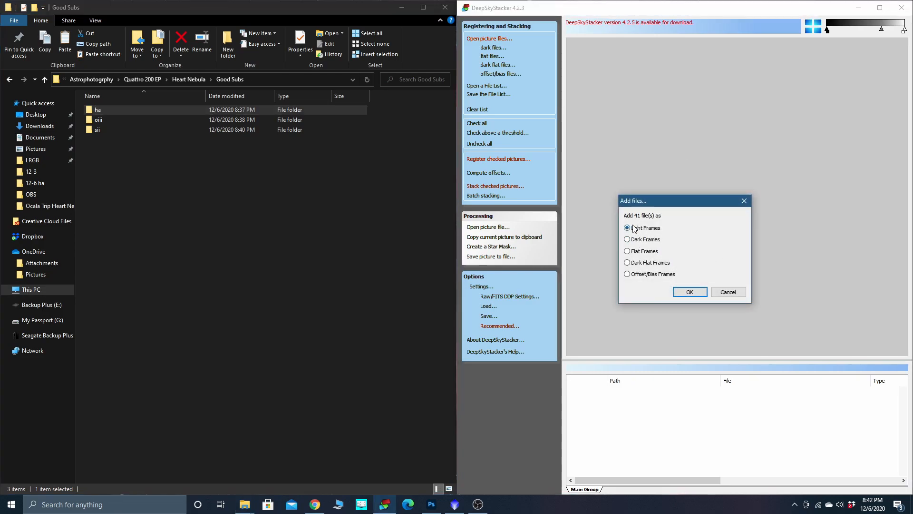
left_click(694, 293)
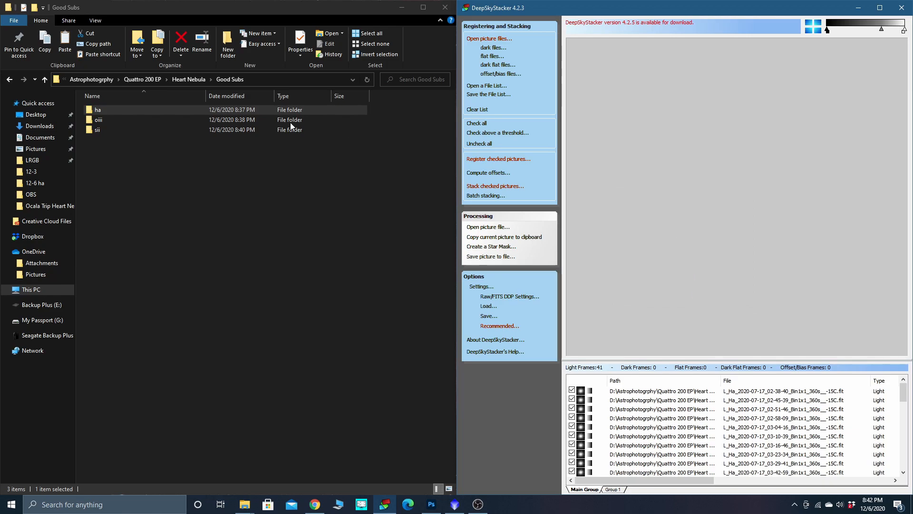
Add the Ha folder from Flats Gain 139 in Calibration Frames to the stacking list as flat frames
left_click(45, 80)
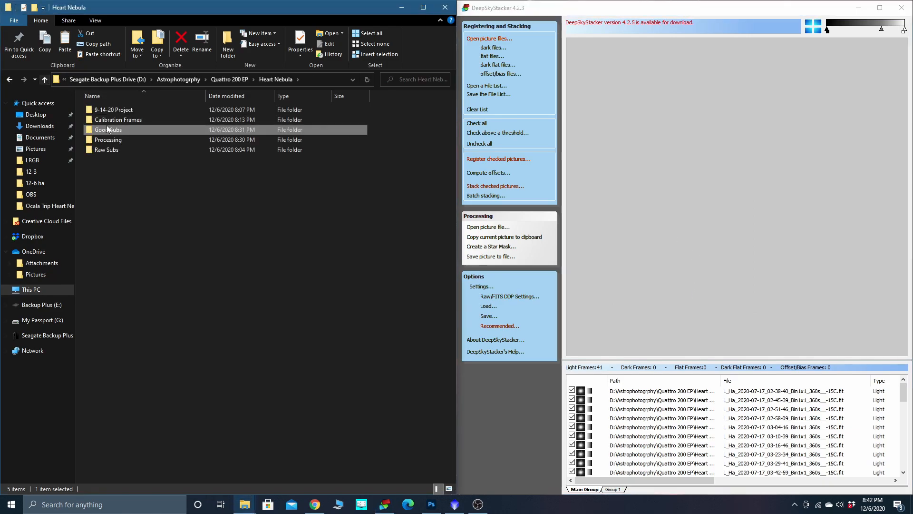
double_click(108, 120)
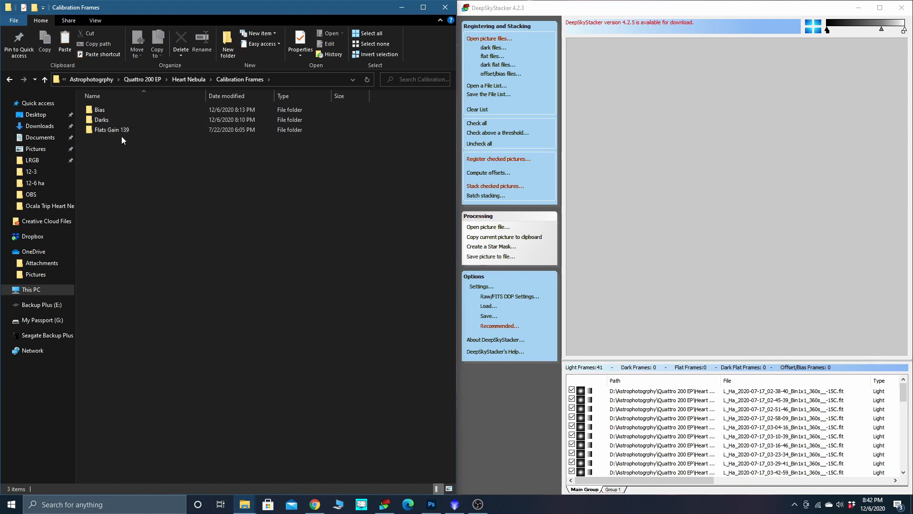
left_click(108, 131)
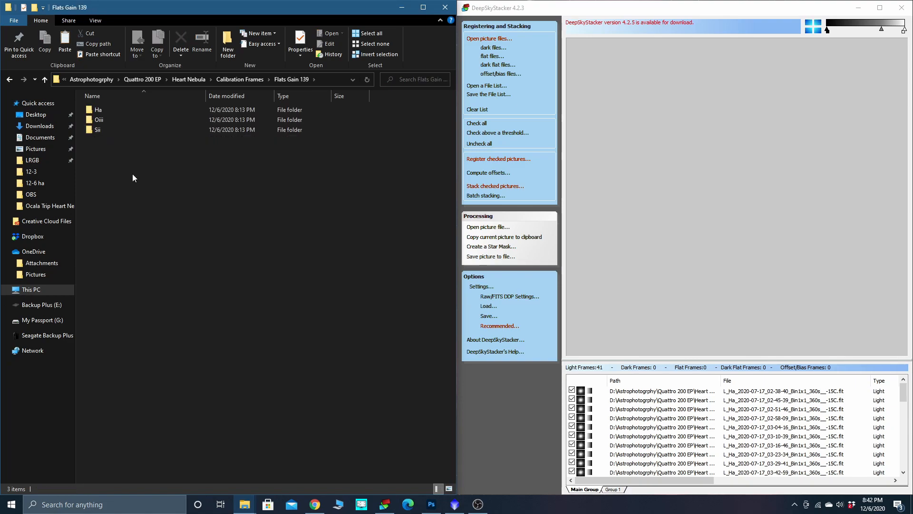
left_click(100, 110)
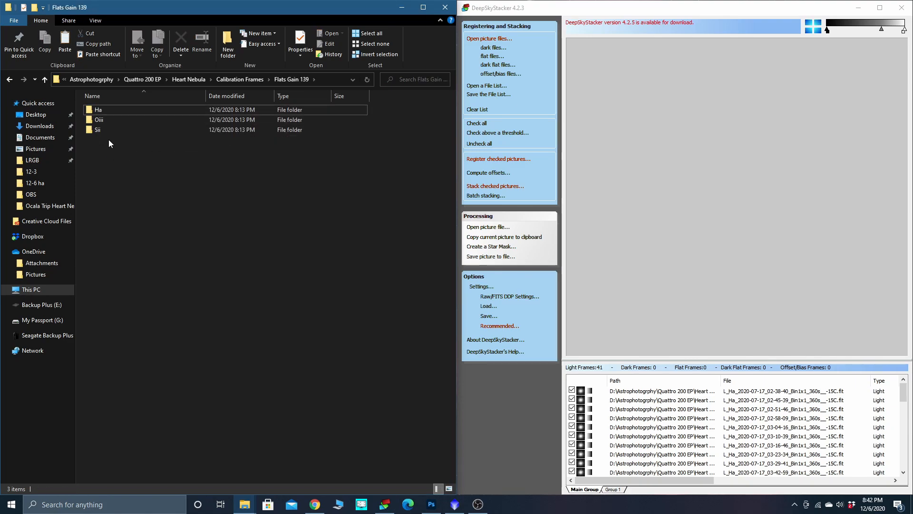
double_click(101, 112)
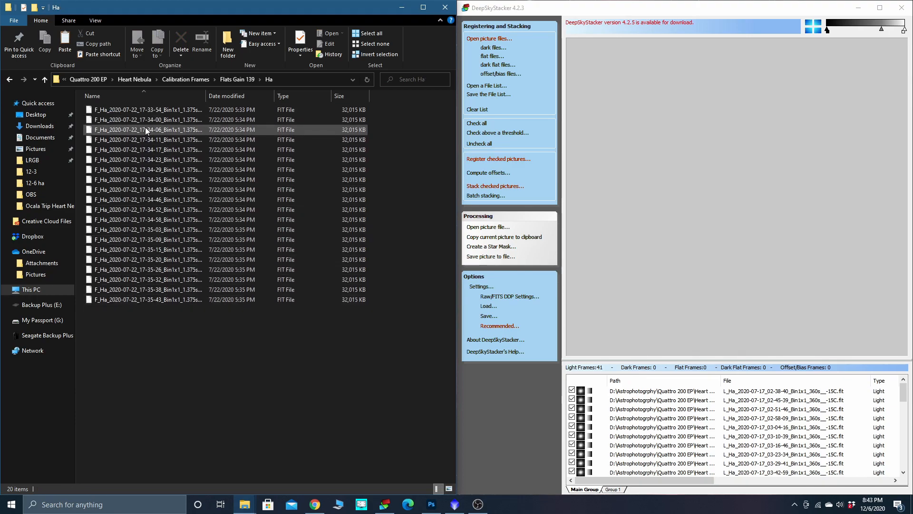
left_click(45, 81)
left_click_drag(94, 110, 690, 220)
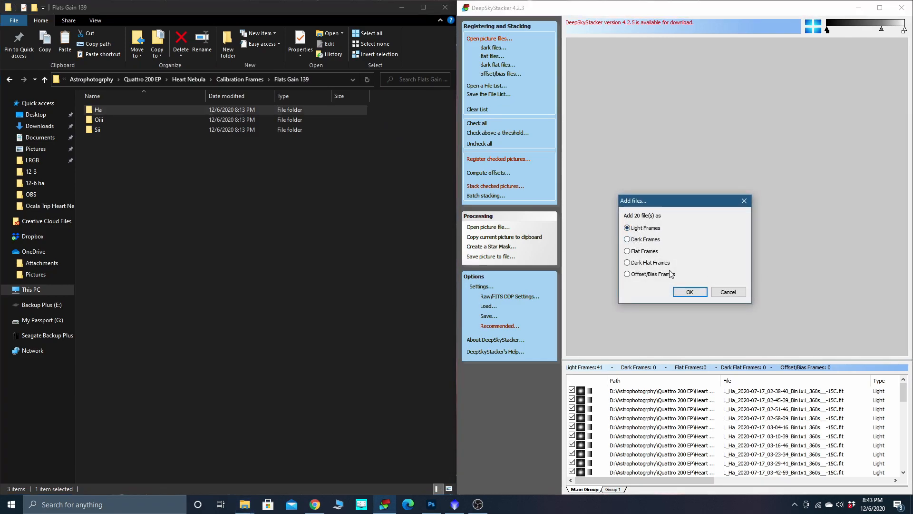
left_click(690, 292)
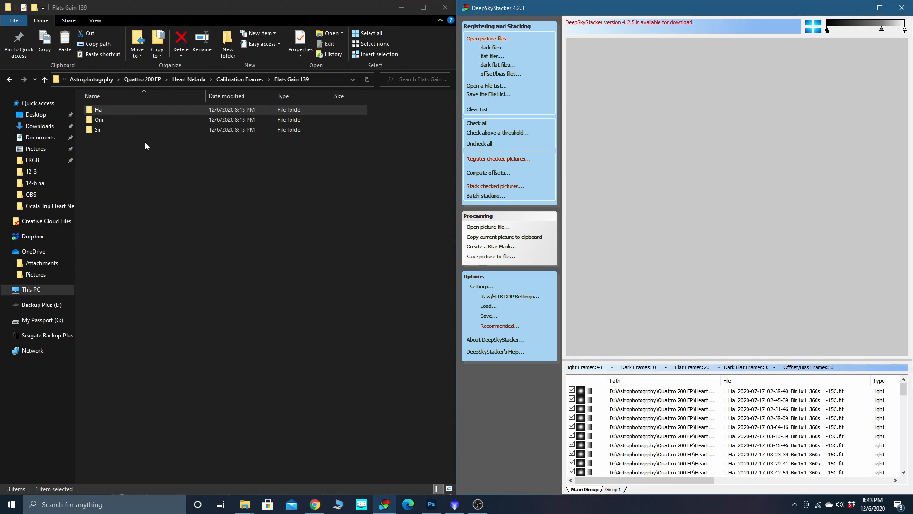
Add the Darks folder from Calibration Frames to the stacking list as dark frames
left_click(44, 80)
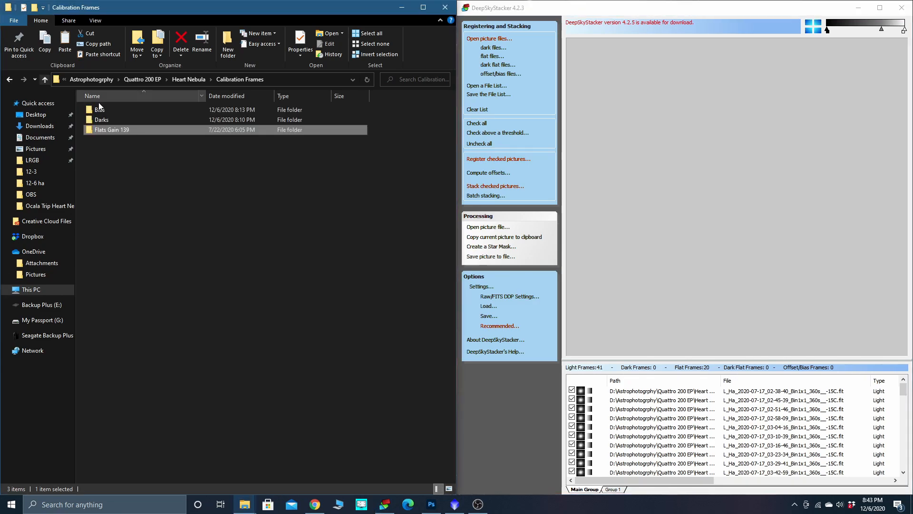
double_click(98, 122)
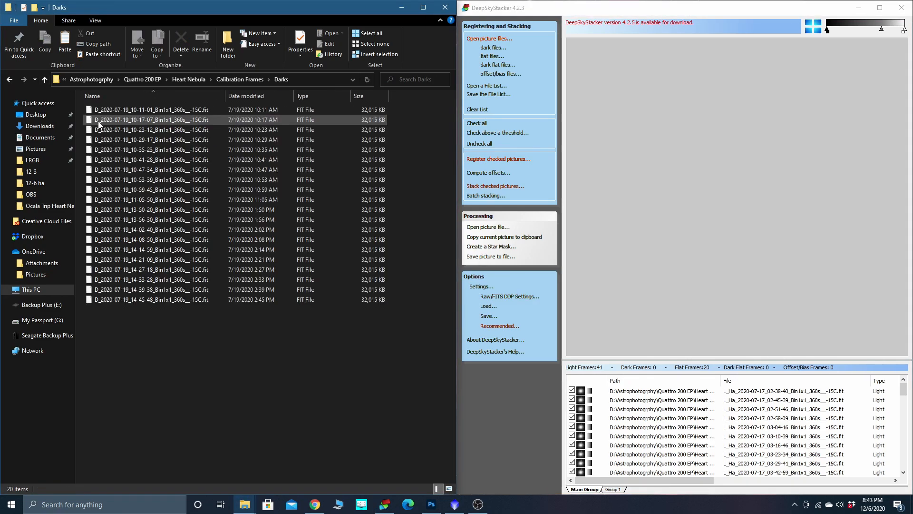
left_click(46, 80)
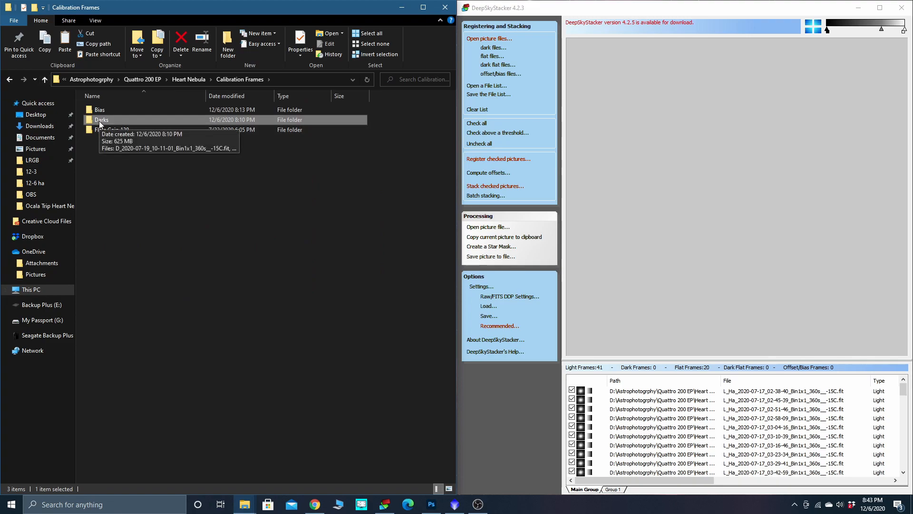
left_click_drag(101, 121, 685, 219)
left_click(637, 240)
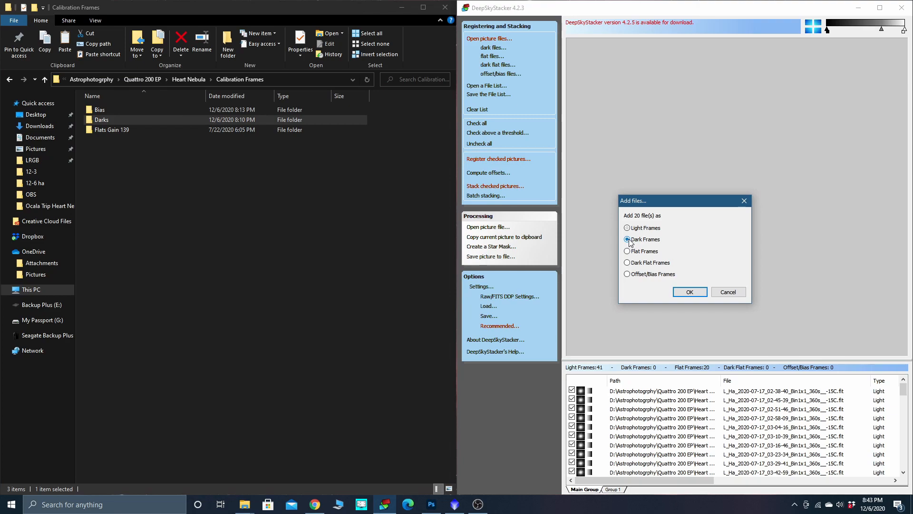
left_click(689, 292)
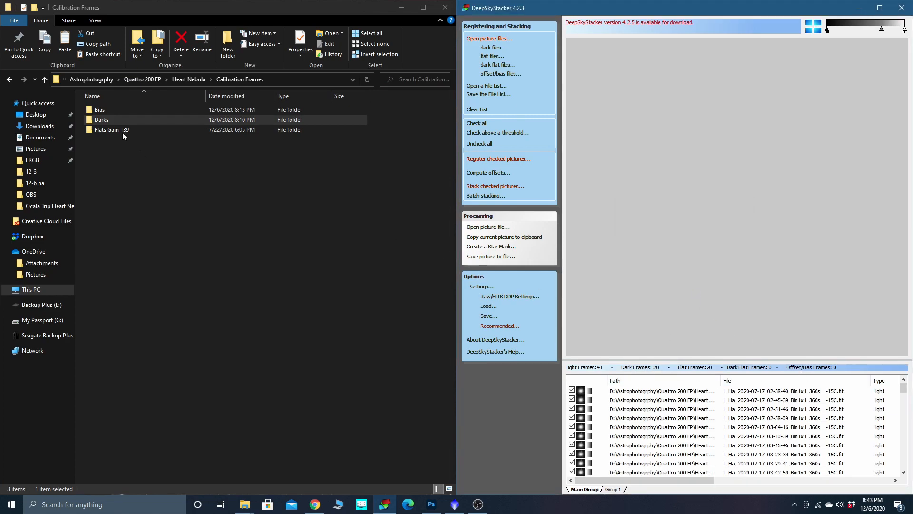
Add the Bias folder from Calibration Frames to the DeepSkyStacker list as offset/bias frames
left_click_drag(102, 111, 712, 183)
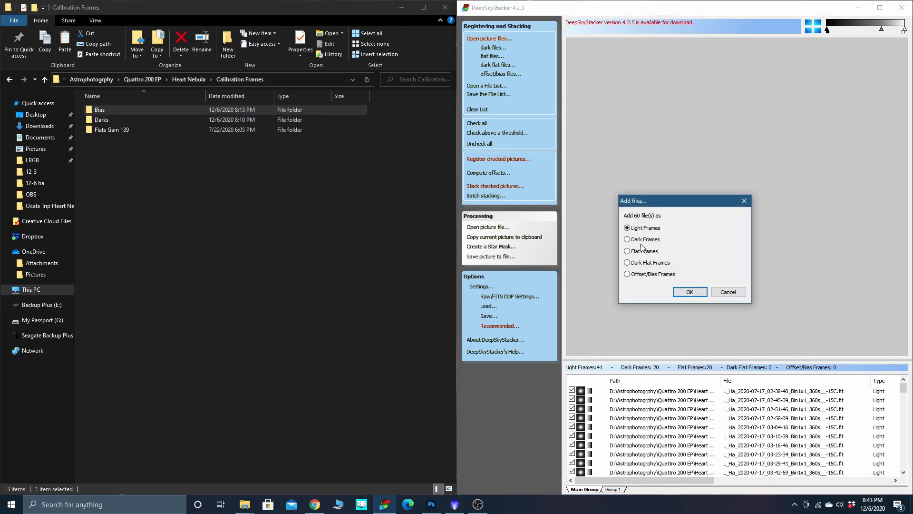
left_click(687, 294)
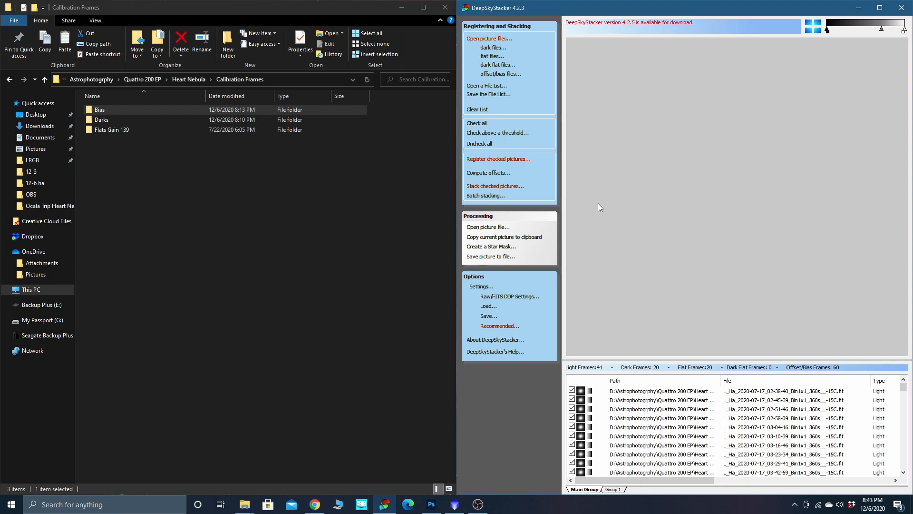
Set the star detection threshold to 9% in the settings for registering the checked pictures and compute the number of detected stars
left_click(491, 164)
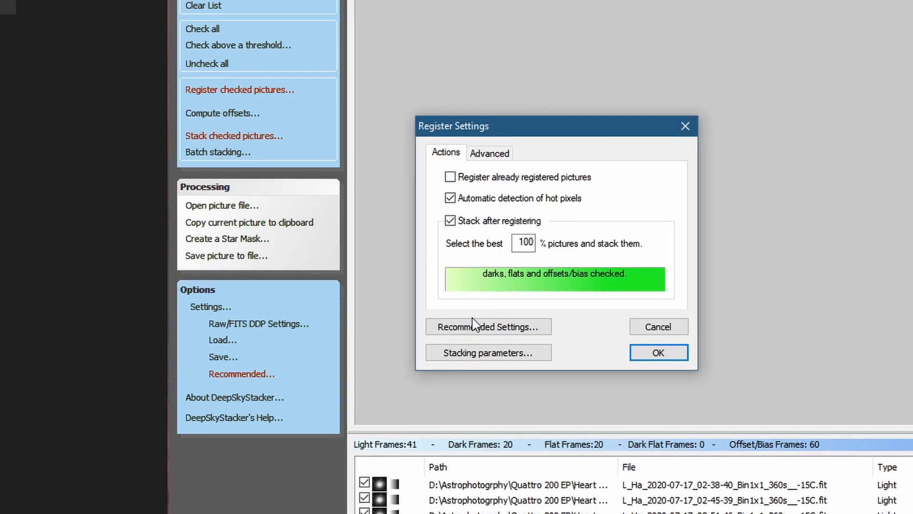
left_click(497, 156)
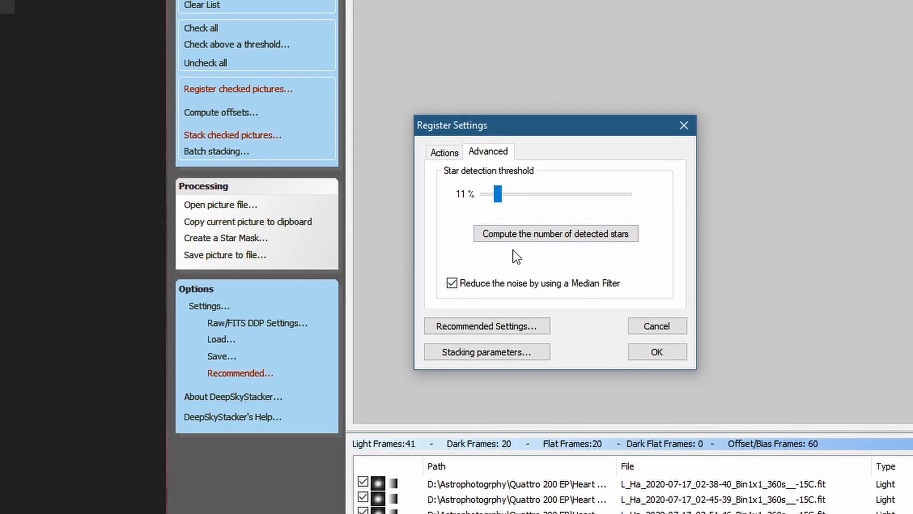
left_click(489, 234)
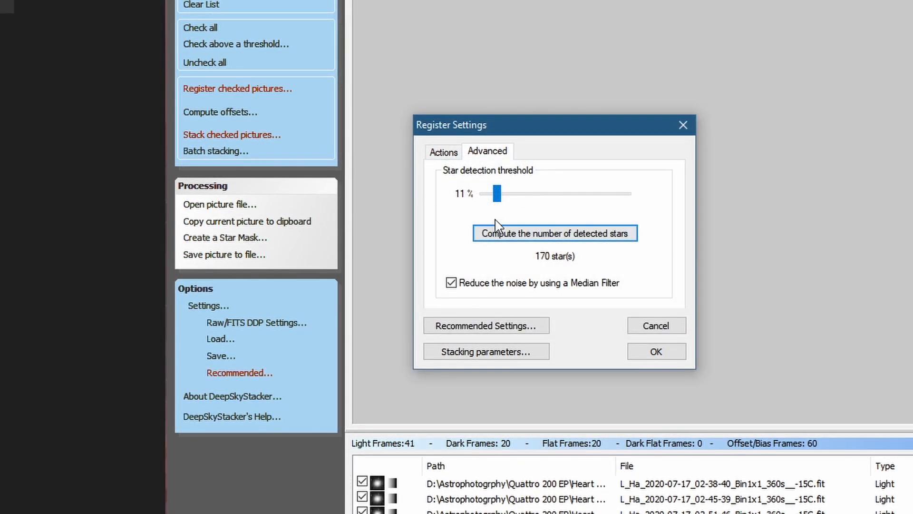
left_click_drag(497, 196, 491, 199)
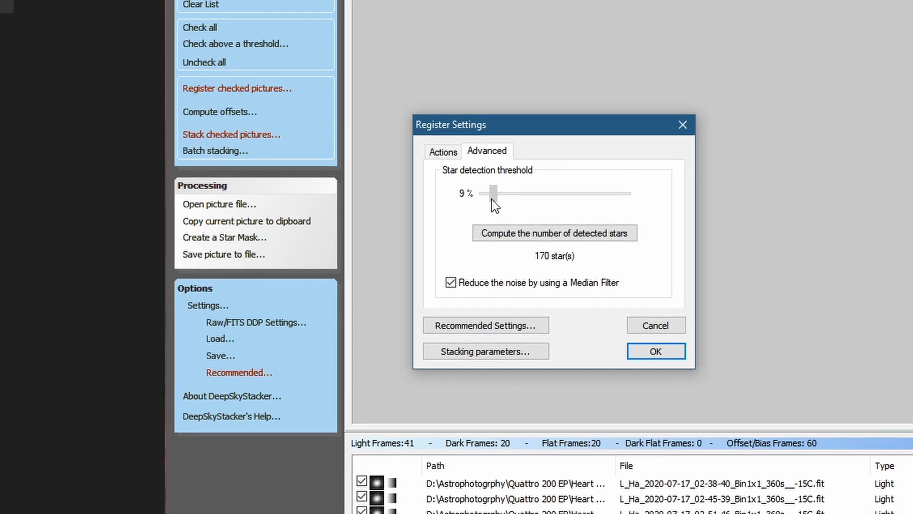
left_click(524, 243)
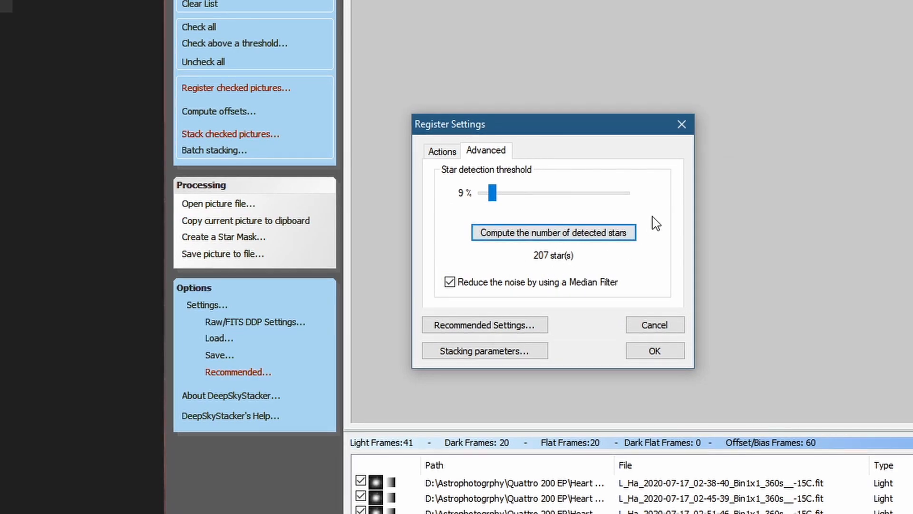
Review the recommended combination methods for the light, bias, dark and flat frames and the background calibration advice
left_click(521, 326)
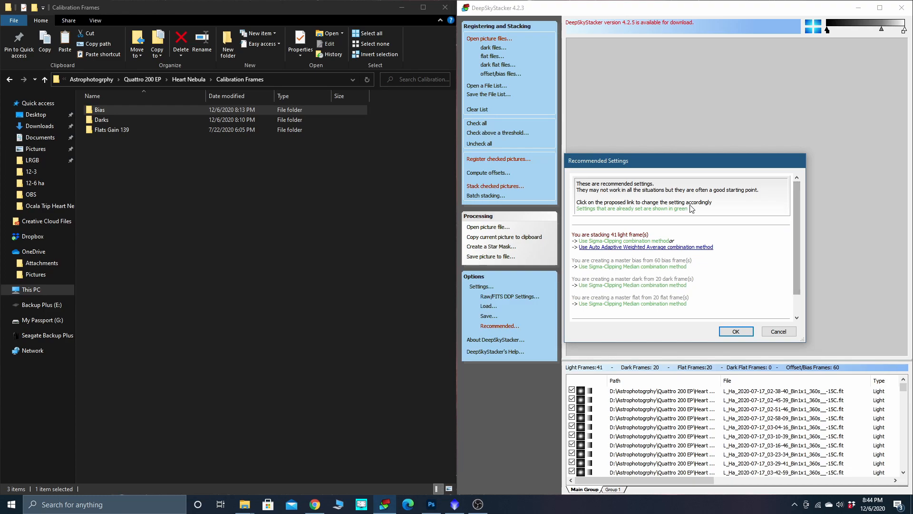
left_click_drag(795, 198, 798, 207)
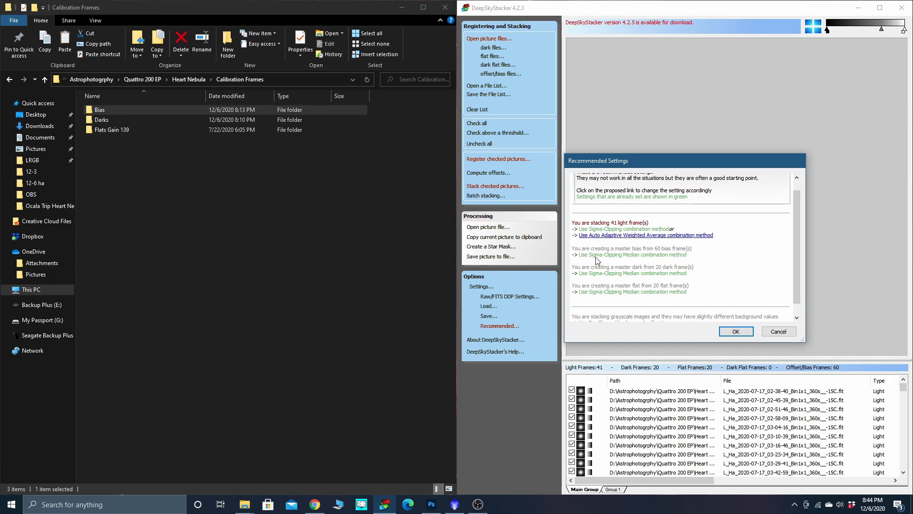
left_click_drag(795, 212, 794, 239)
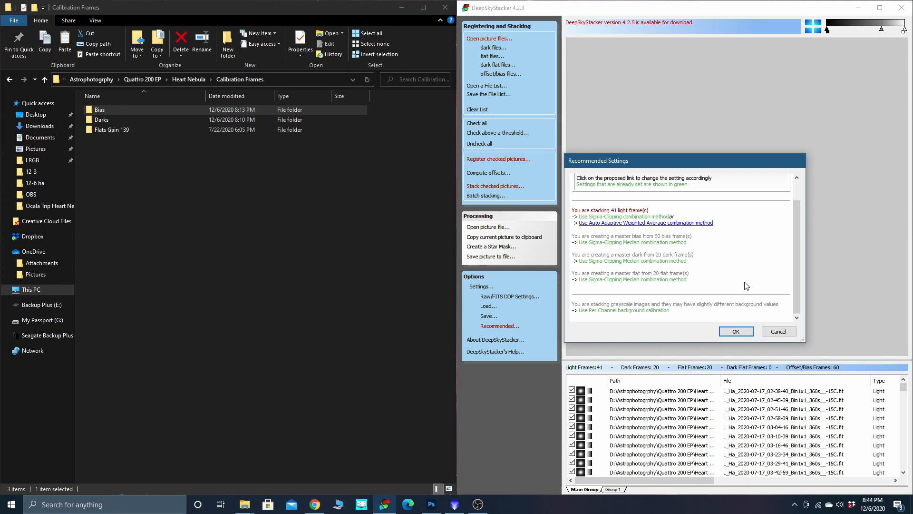
left_click(735, 330)
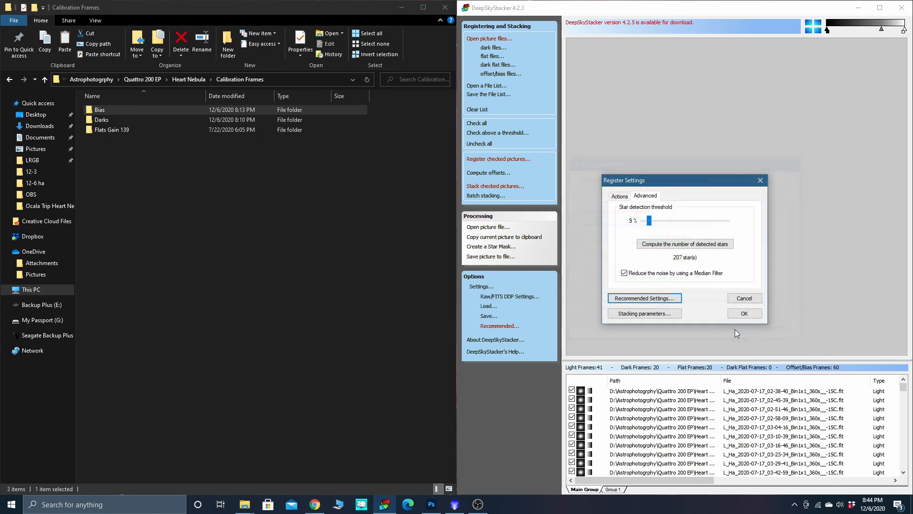
Check the stacking parameters for the result mode and drizzle, the light frame stacking mode and the cosmetic settings
left_click(645, 315)
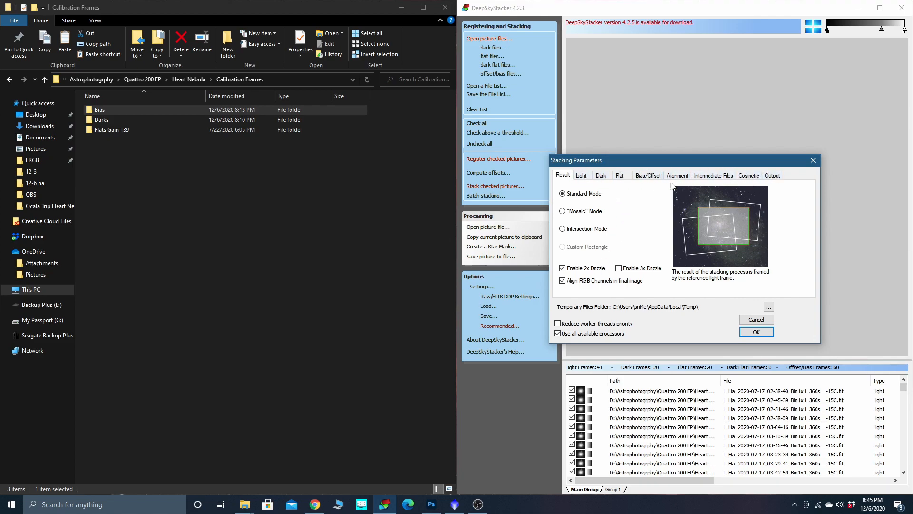
left_click(583, 176)
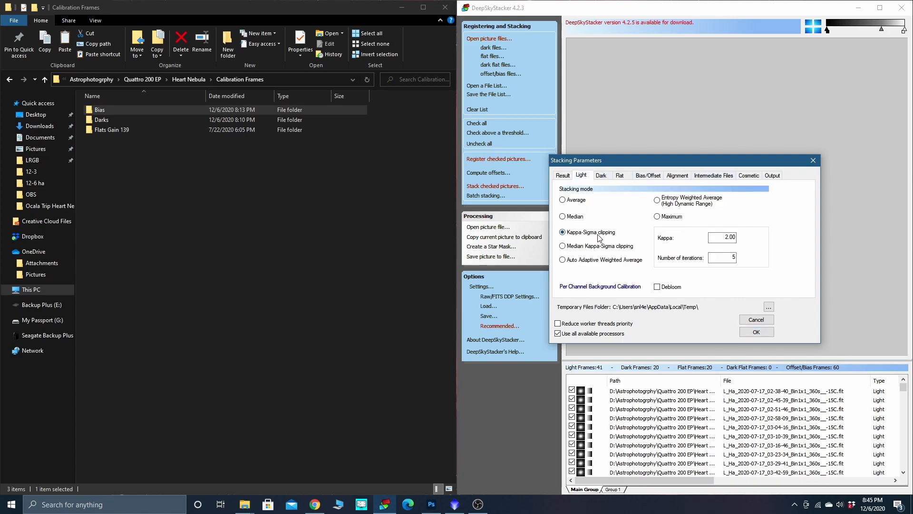
left_click(566, 177)
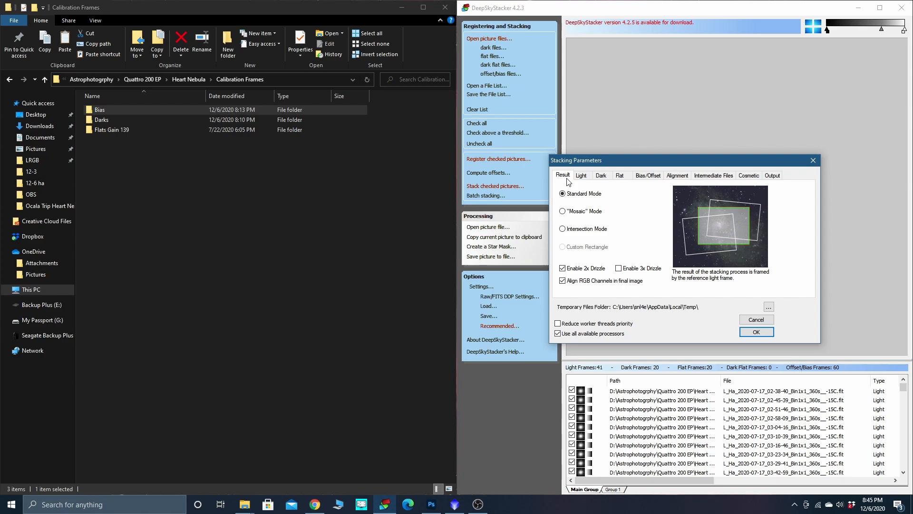
left_click(750, 177)
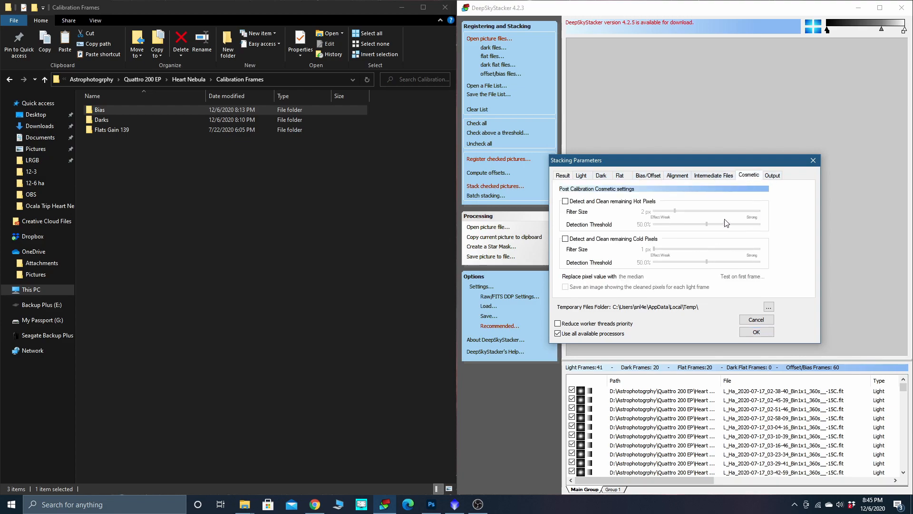
left_click(564, 179)
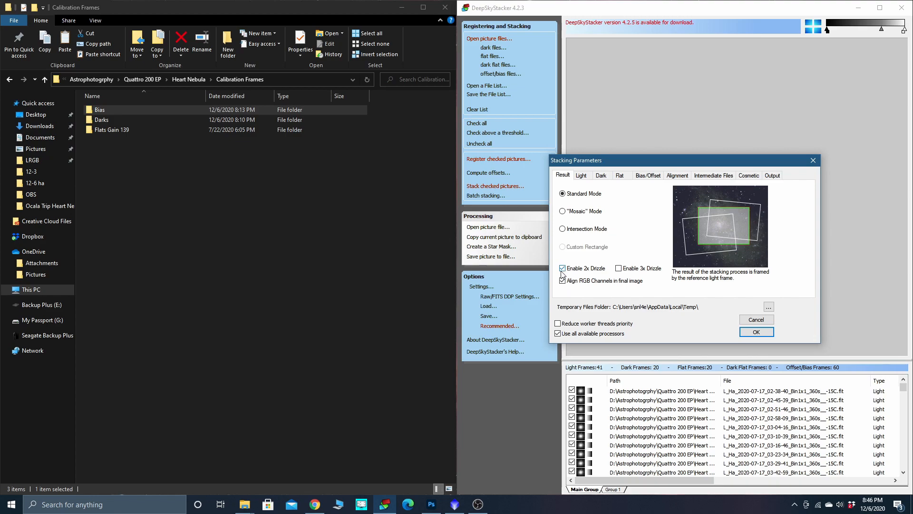
left_click(761, 337)
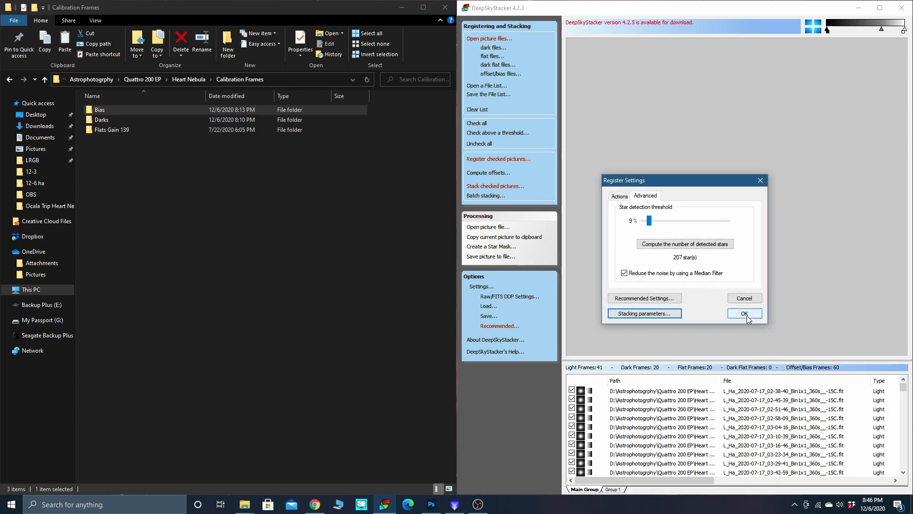
Run registration and stacking of the Ha frames with the accepted settings and maximize the DeepSkyStacker window
left_click(744, 313)
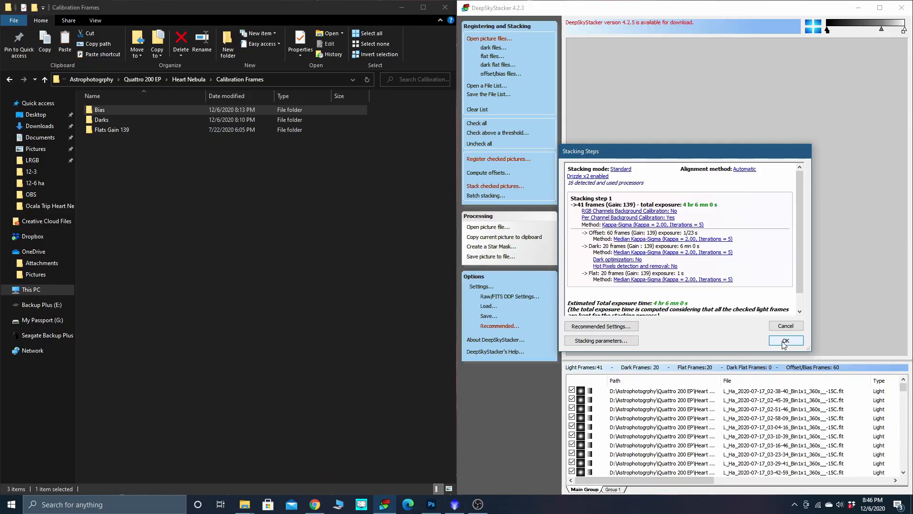
left_click(785, 341)
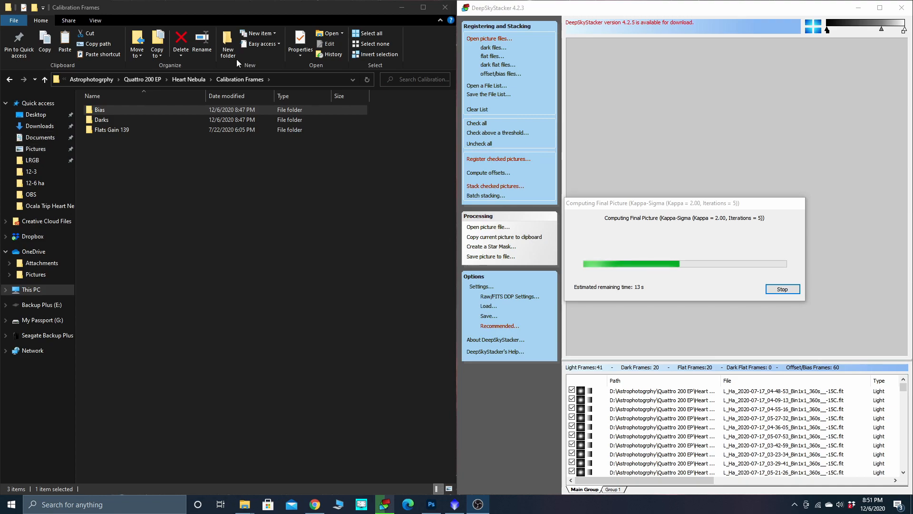
left_click(880, 7)
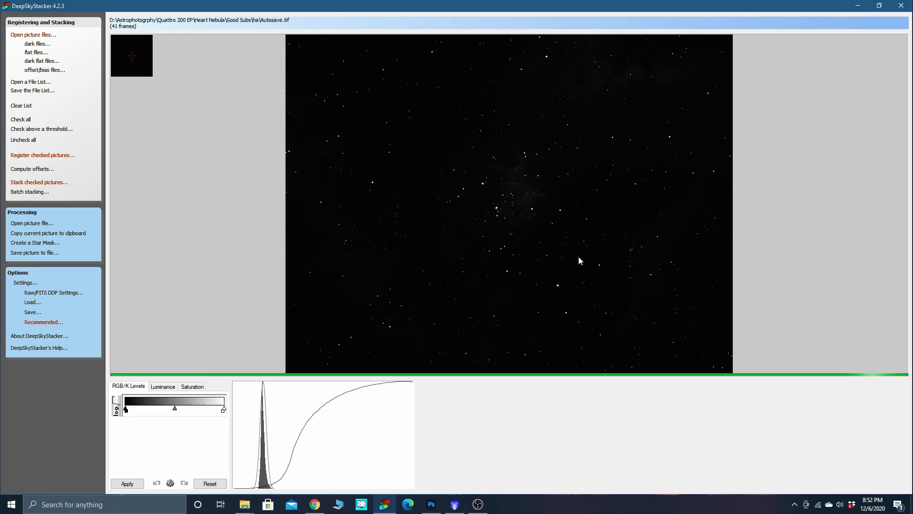
Start saving the stacked picture and choose the 12-6-20 folder in Quattro 200 EP > Heart Nebula > Processing as its destination
left_click(29, 253)
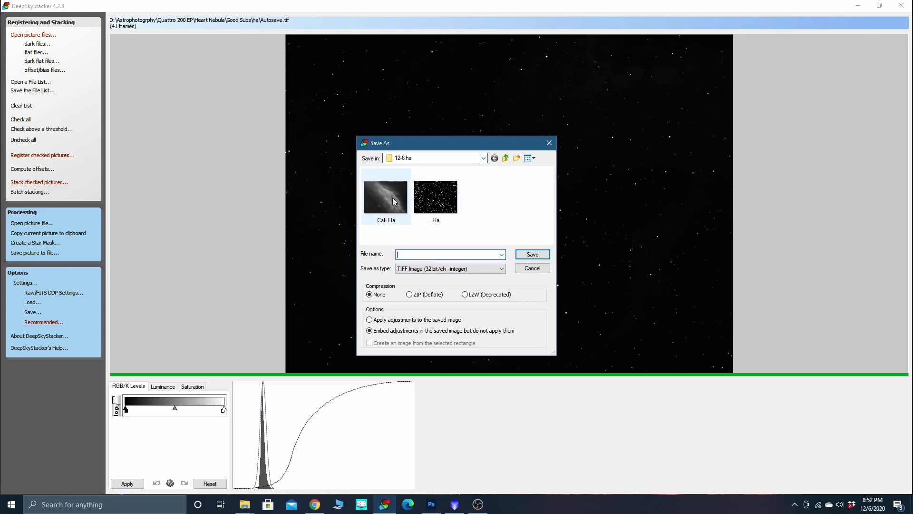
left_click(483, 158)
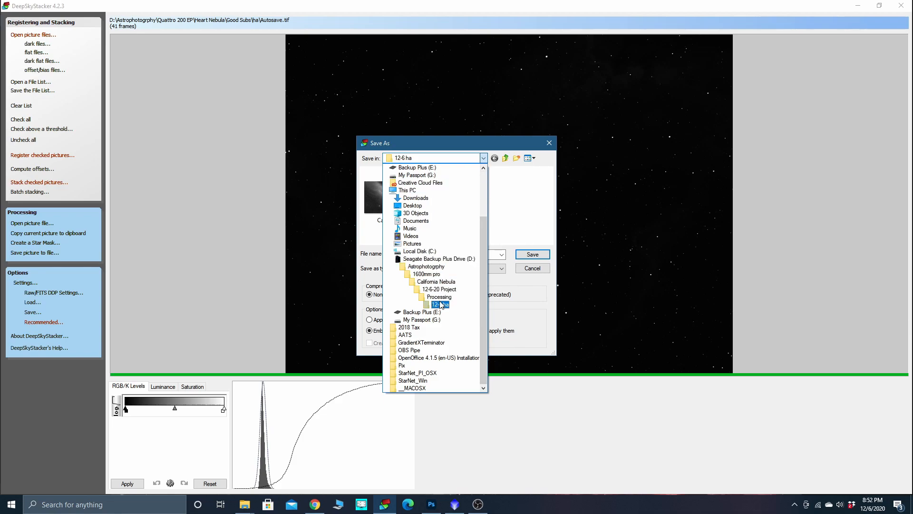
left_click(426, 266)
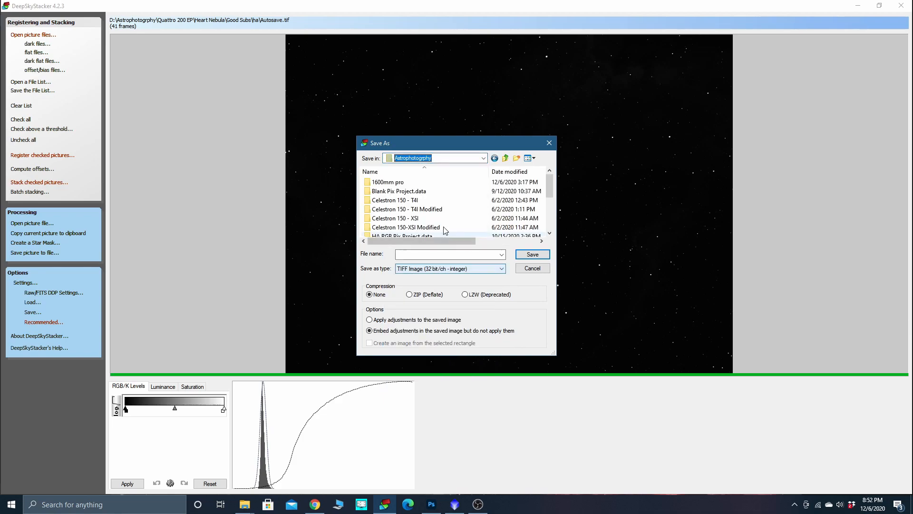
double_click(396, 219)
scroll(394, 224, "down", 2)
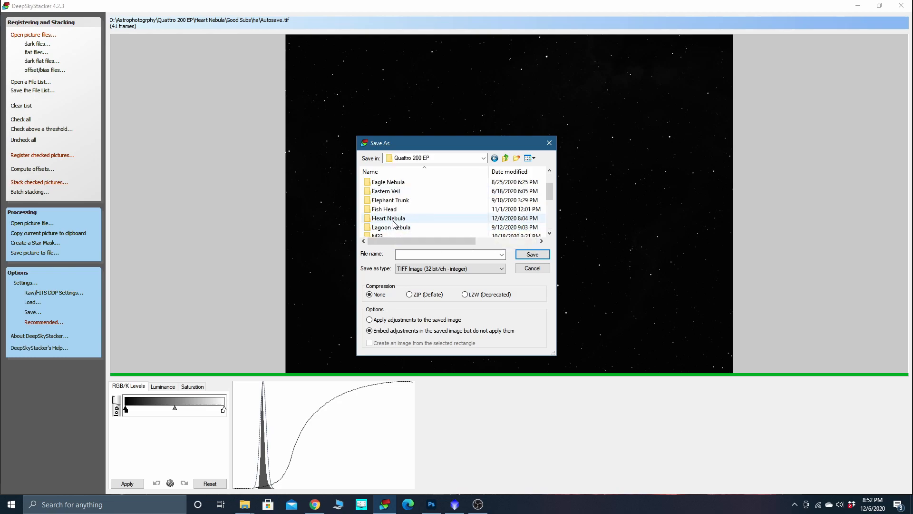
double_click(394, 219)
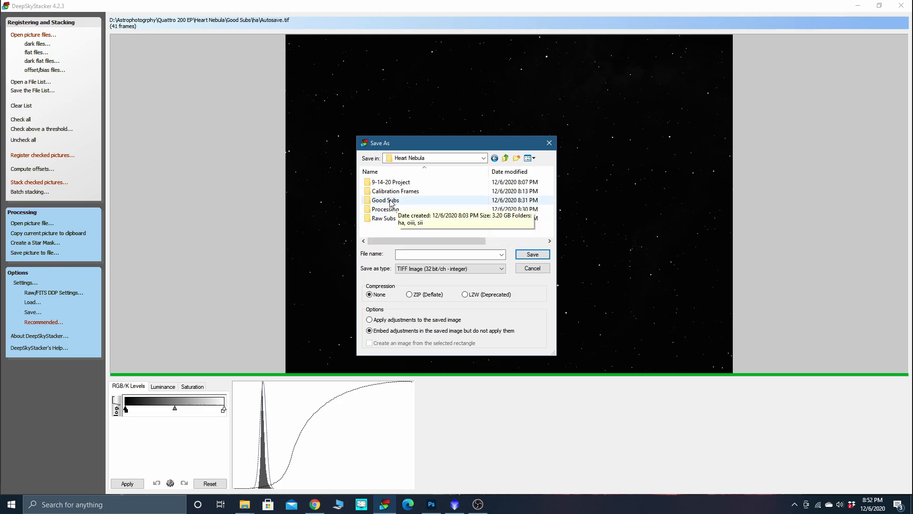
double_click(390, 210)
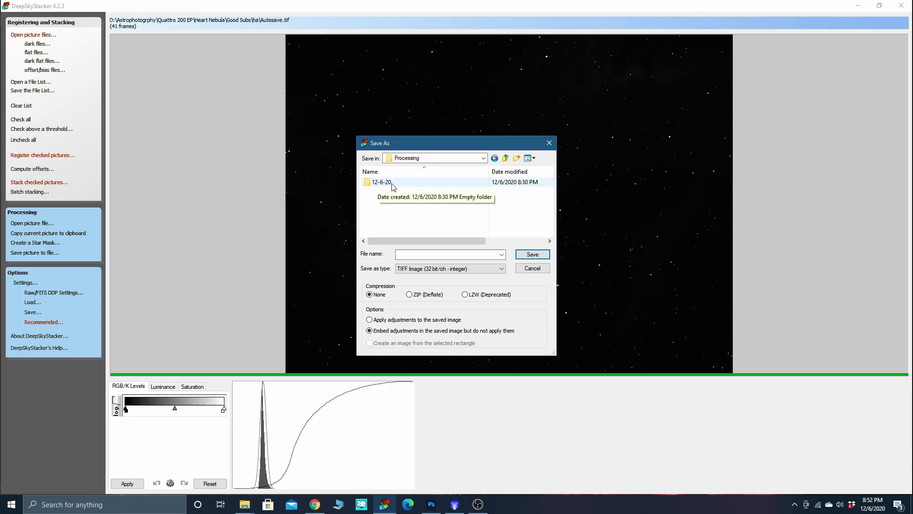
double_click(371, 183)
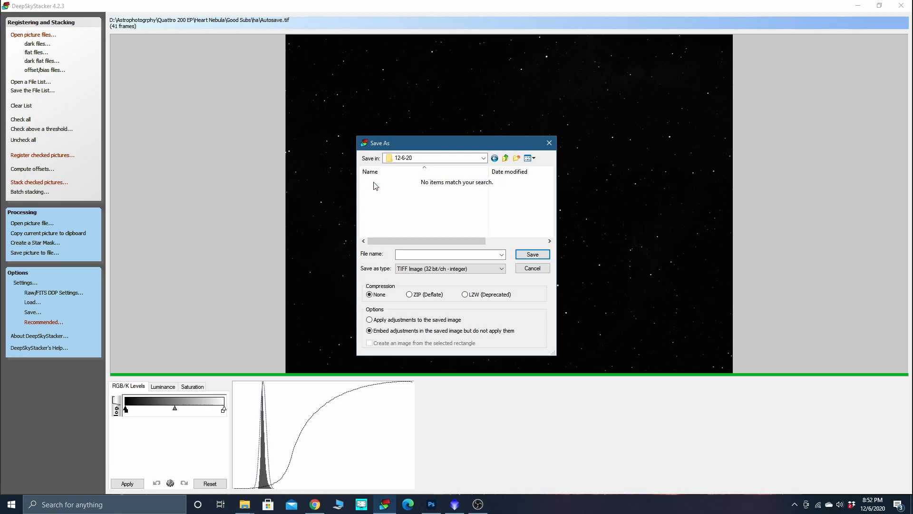
Save the stacked picture as Ha in TIFF Image (32 bit/ch - integer) format without compression, with adjustments embedded but not applied
left_click(417, 254)
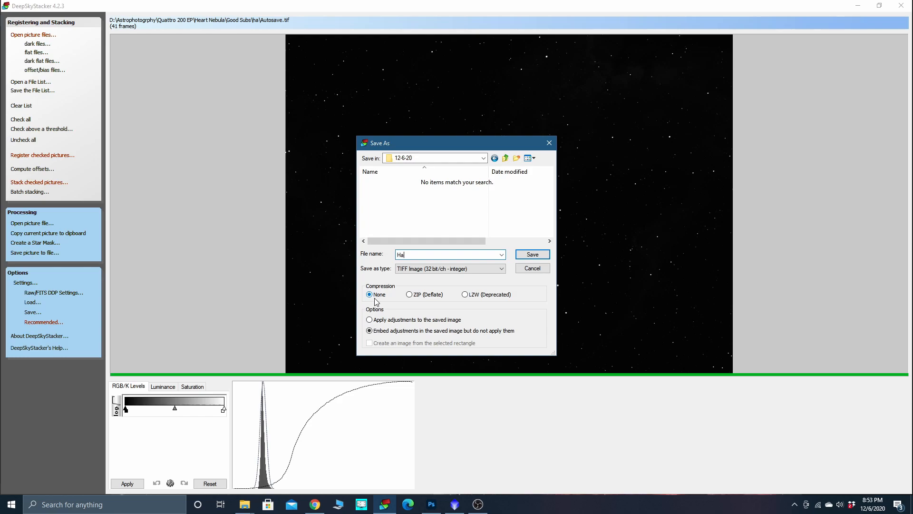
left_click(502, 269)
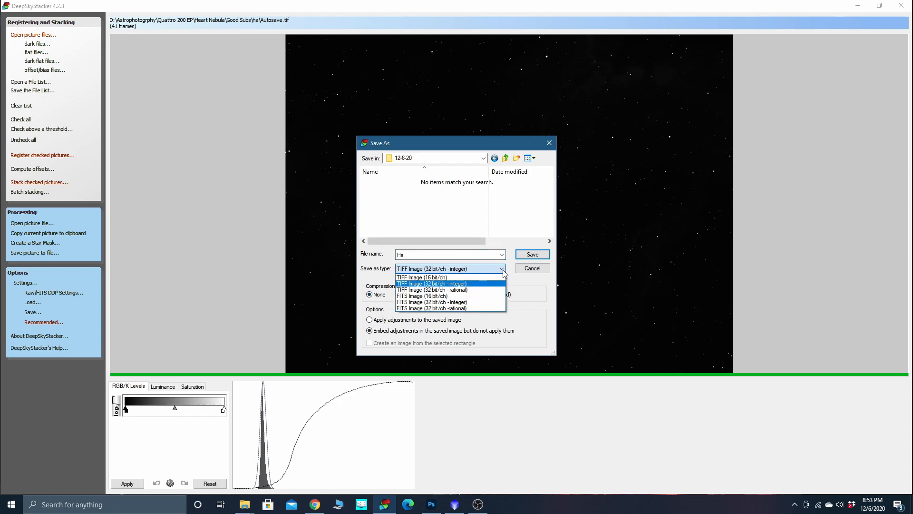
left_click(502, 270)
left_click(502, 270)
left_click(503, 270)
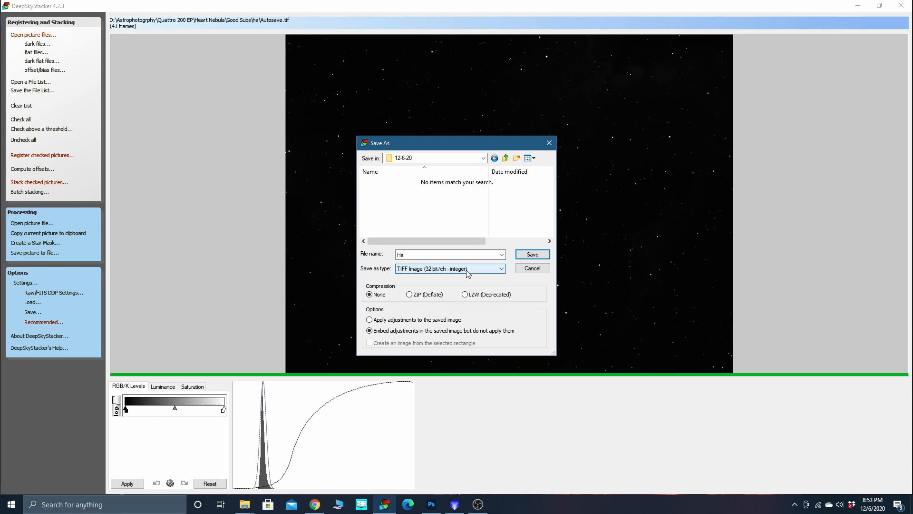
left_click(532, 255)
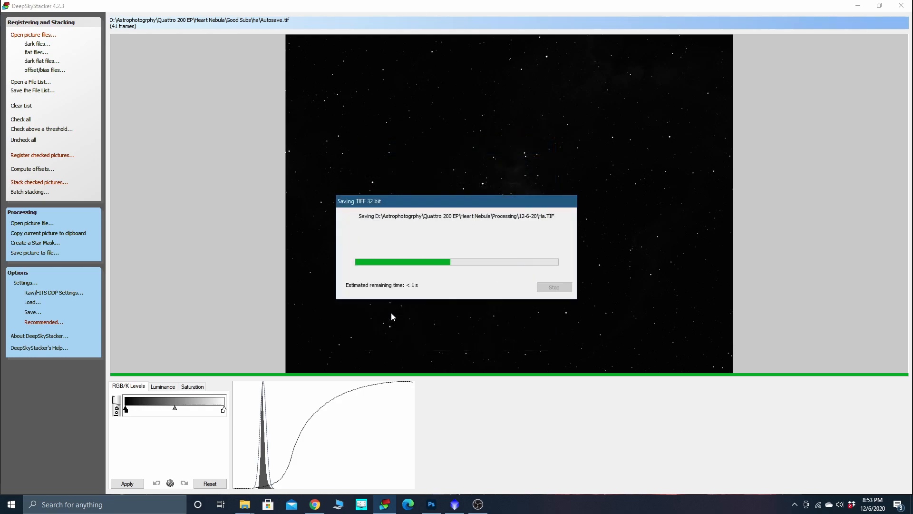
Switch to File Explorer and open the 12-6-20 folder in Heart Nebula's Processing folder to check the saved Ha file
left_click(244, 505)
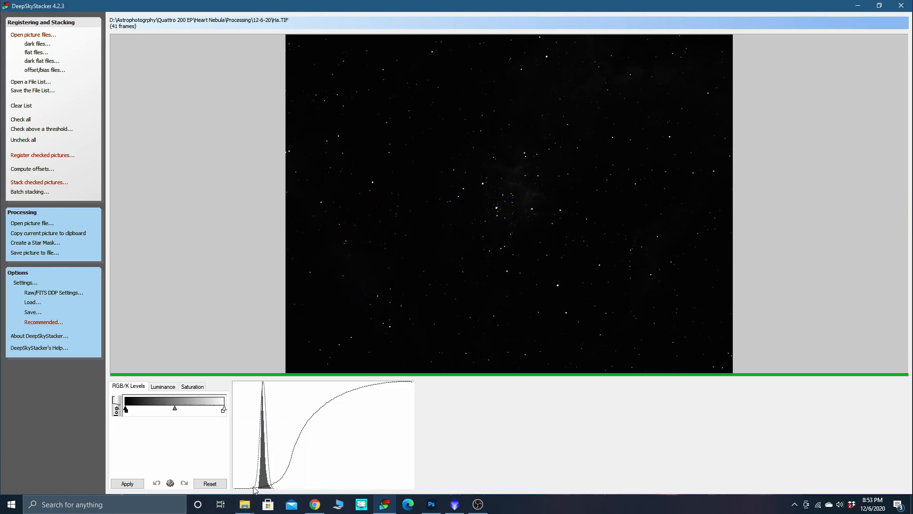
left_click(236, 480)
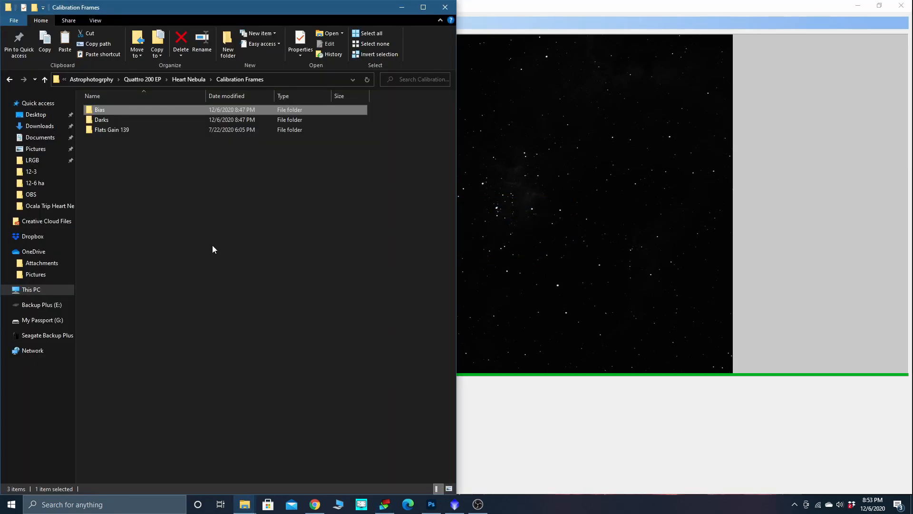
left_click(47, 81)
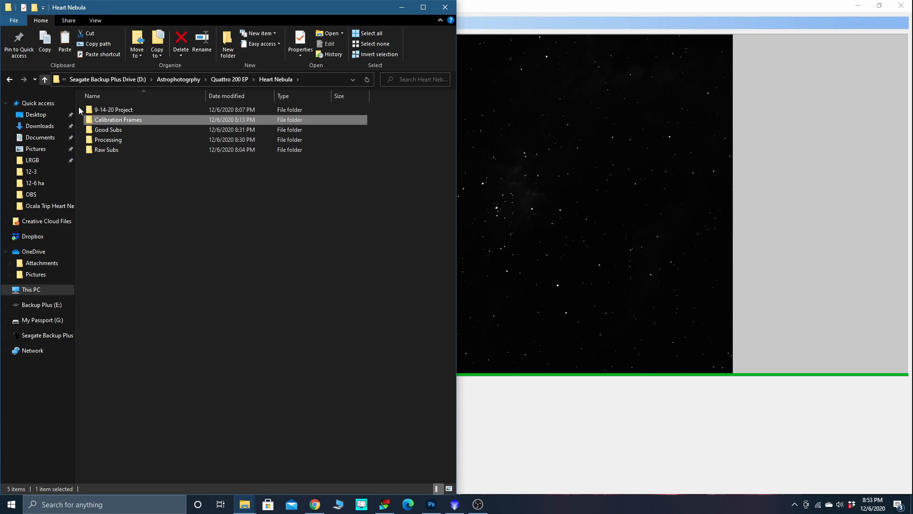
double_click(111, 141)
double_click(97, 110)
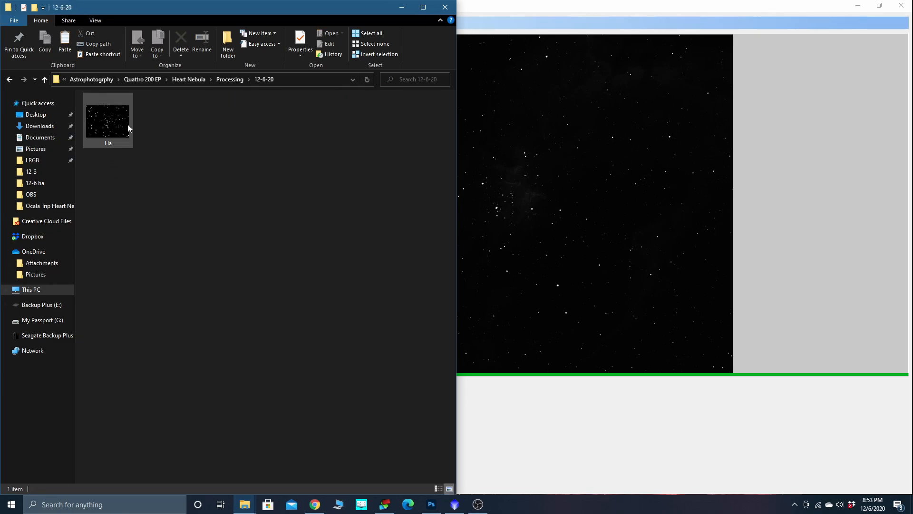
Tile DeepSkyStacker beside the File Explorer window and open Heart Nebula's Good Subs folder in File Explorer
left_click(402, 7)
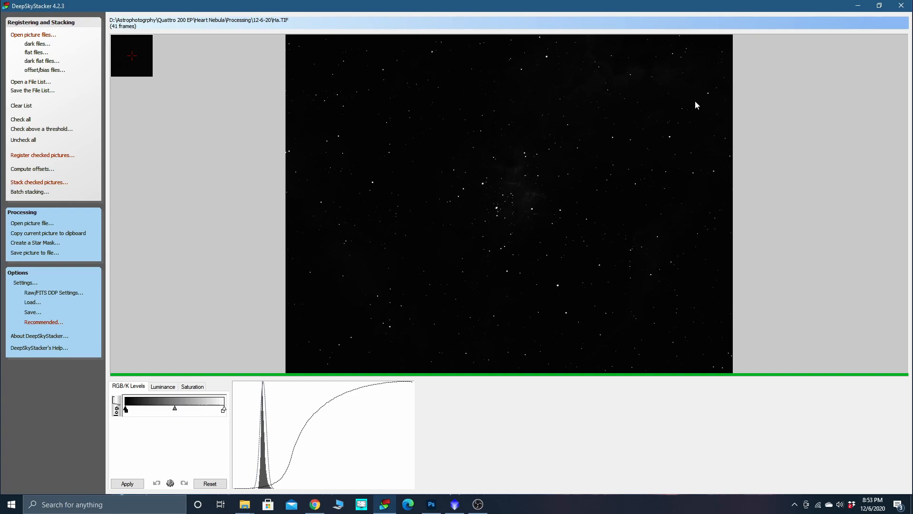
key("super+Right")
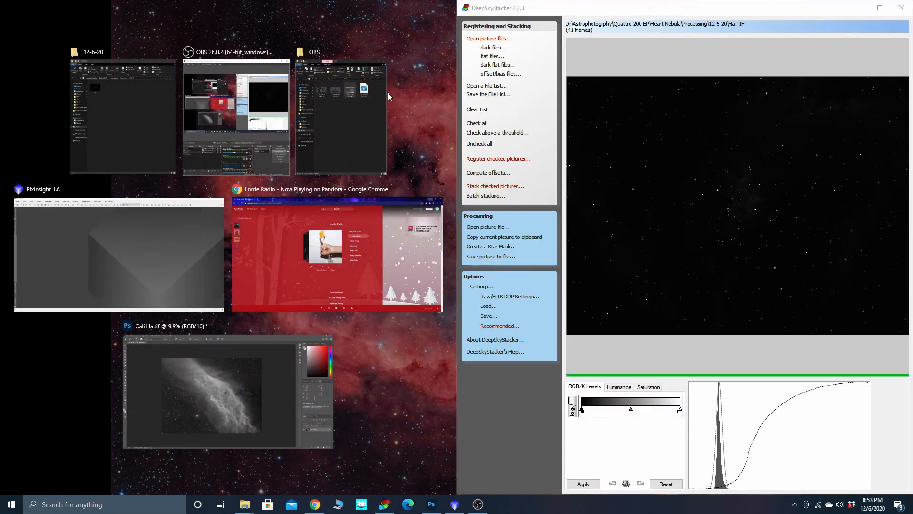
left_click(119, 97)
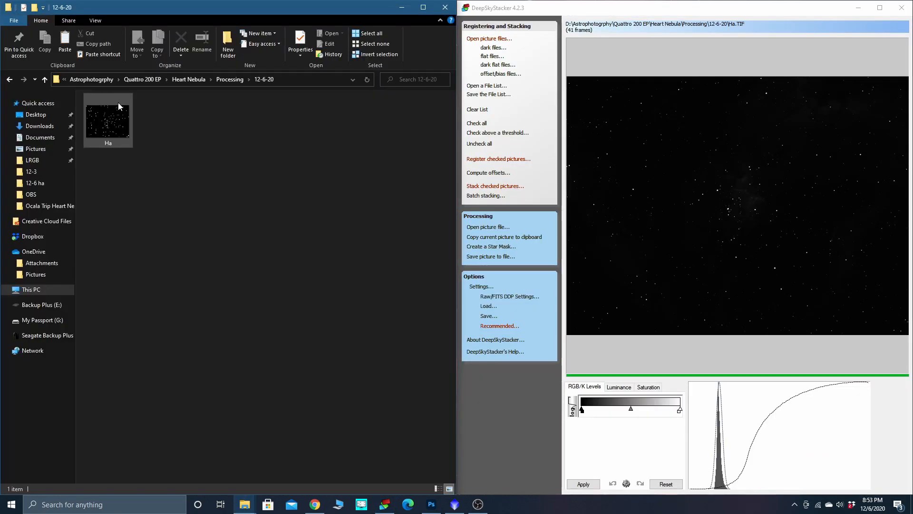
left_click(46, 80)
left_click(45, 80)
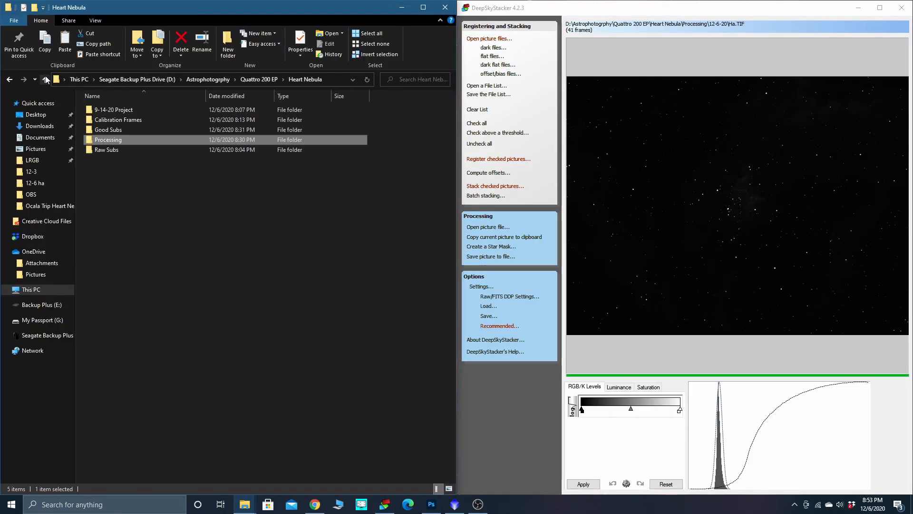
double_click(102, 131)
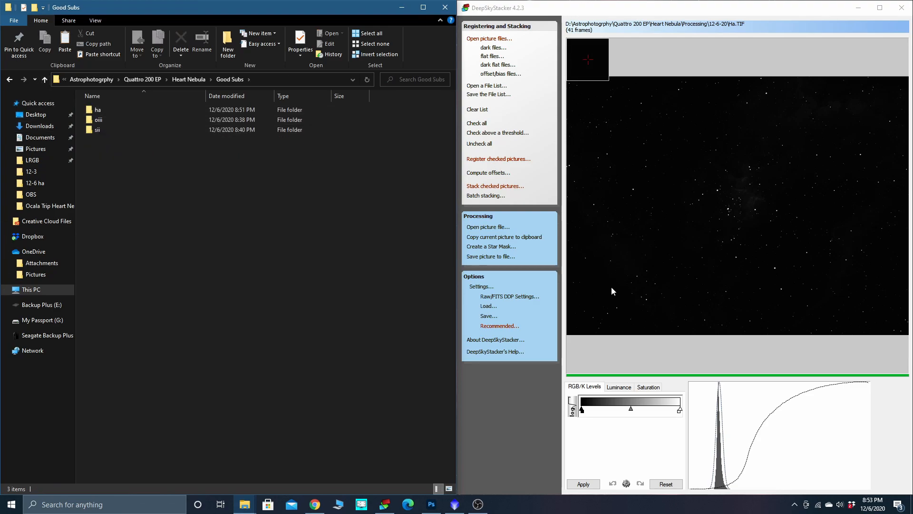
Return to the frame list without registering and locate the range from the first Ha light frame to the last Ha flat frame
left_click(487, 161)
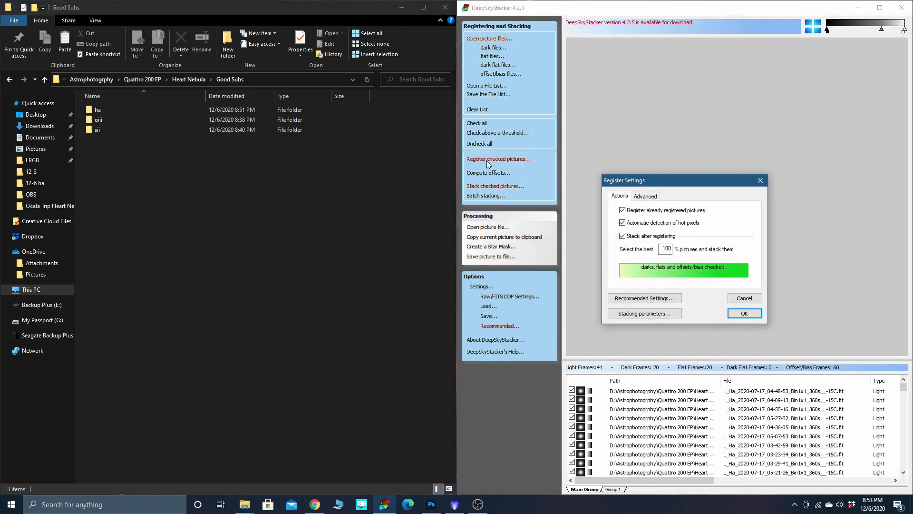
left_click(743, 298)
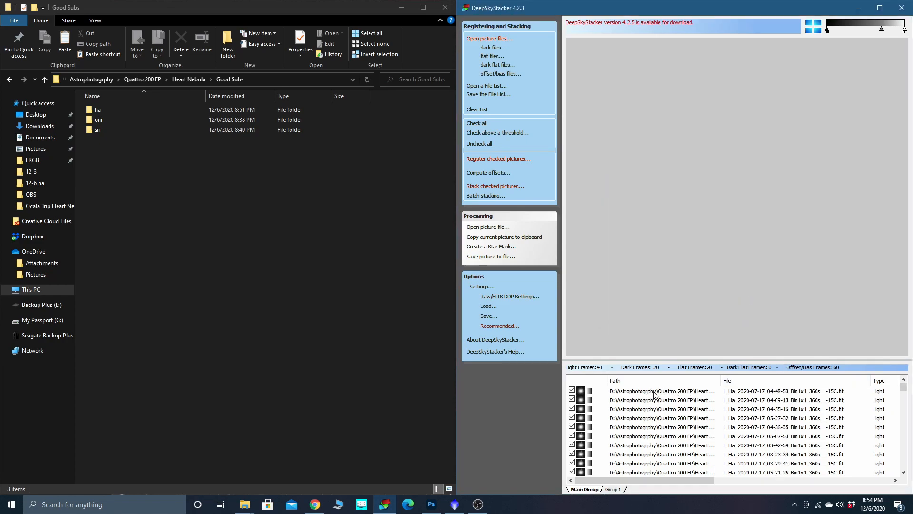
left_click(655, 392)
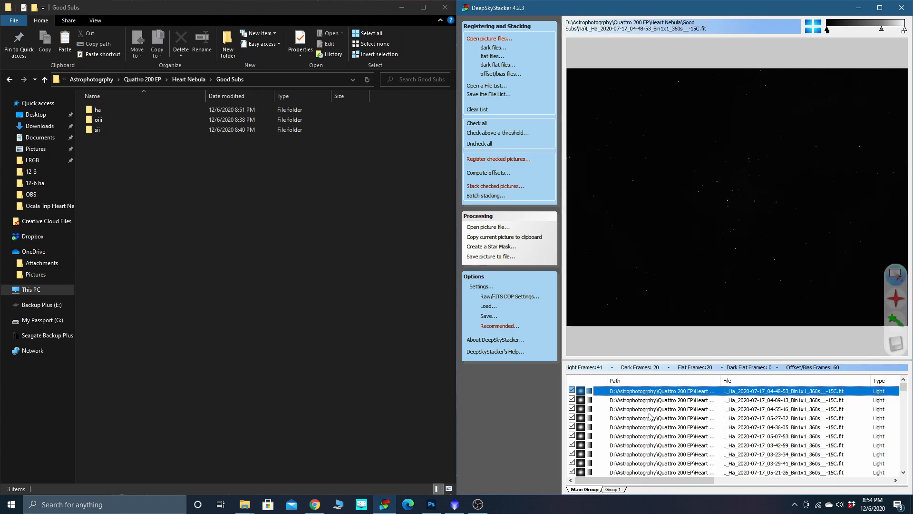
scroll(666, 419, "down", 4)
scroll(683, 420, "down", 2)
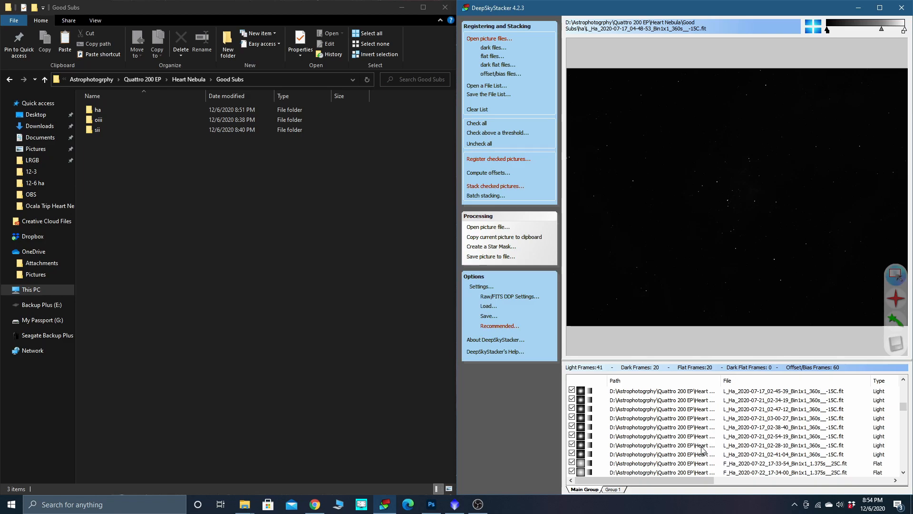
scroll(702, 450, "down", 1)
scroll(726, 438, "down", 2)
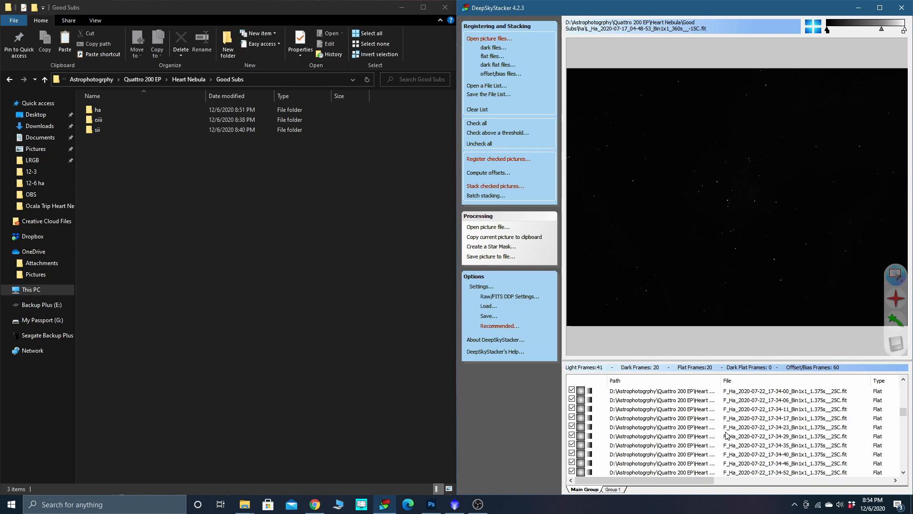
scroll(726, 435, "down", 1)
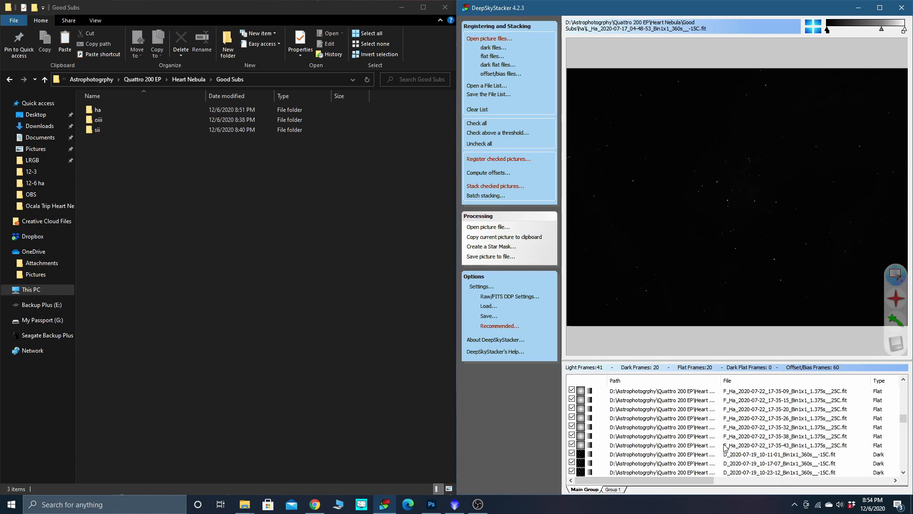
left_click(725, 446)
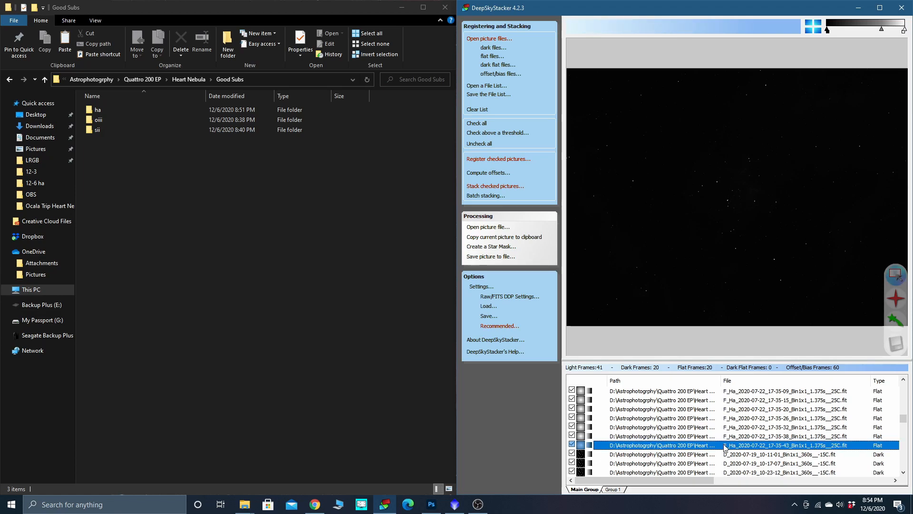
Remove all Ha light and flat frames from the list, keeping the dark and bias frames, and check the remaining entries
scroll(726, 445, "up", 18)
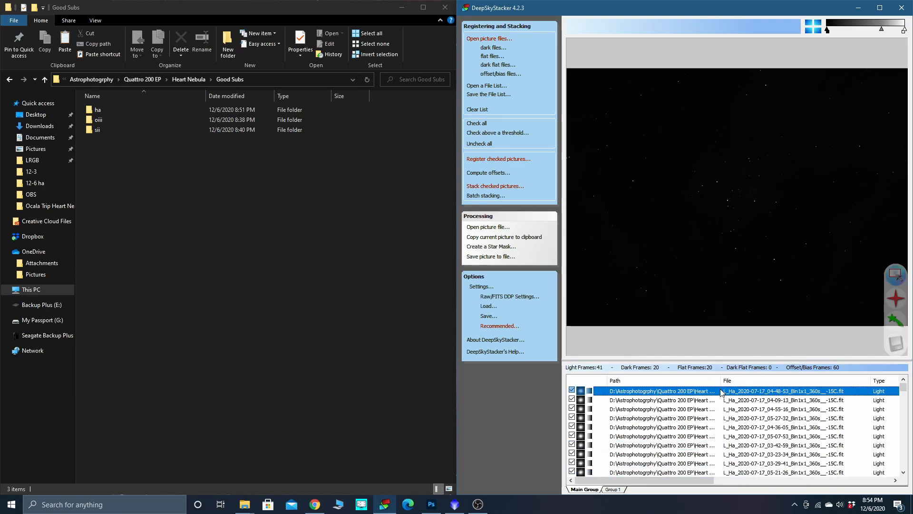
scroll(721, 409, "down", 15)
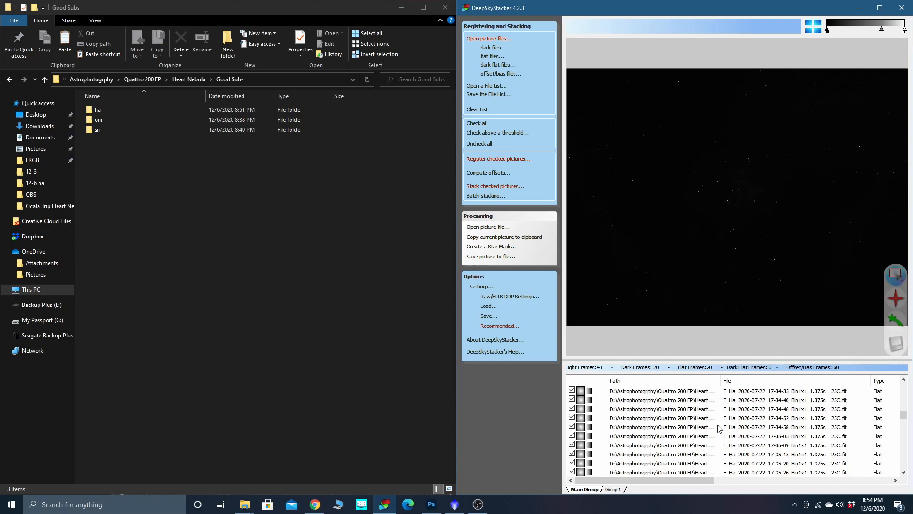
scroll(719, 427, "down", 2)
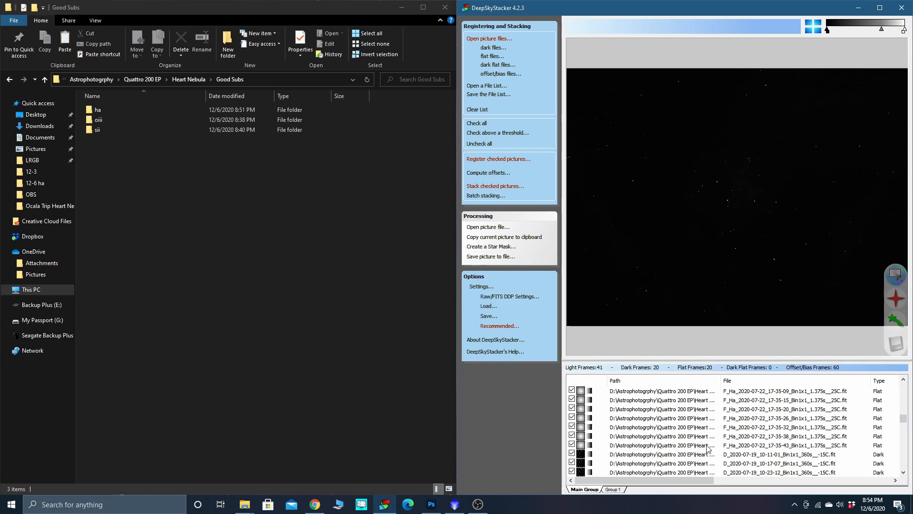
left_click(707, 445, "shift")
right_click(707, 446)
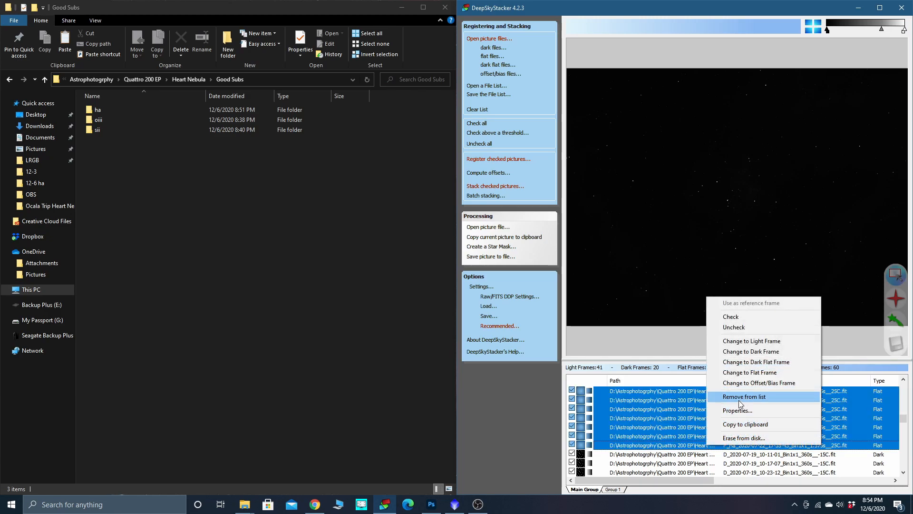
left_click(741, 397)
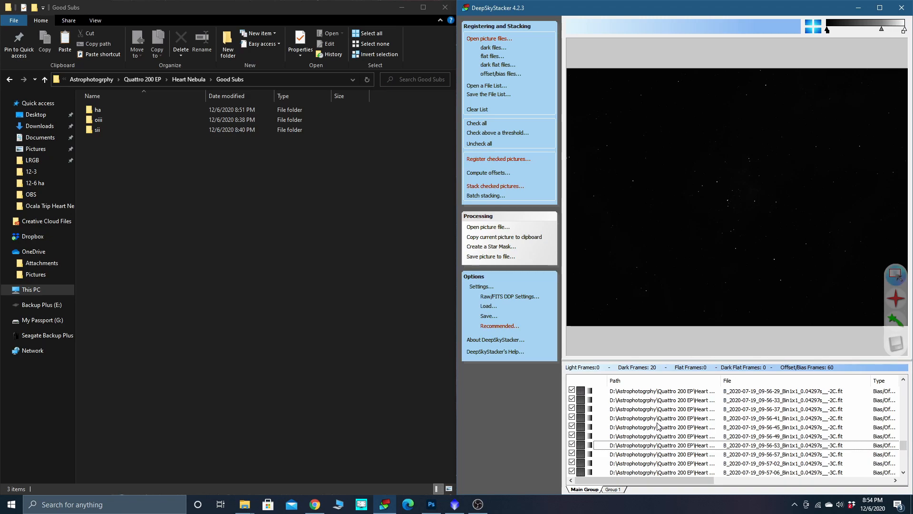
scroll(659, 426, "down", 5)
scroll(659, 426, "up", 20)
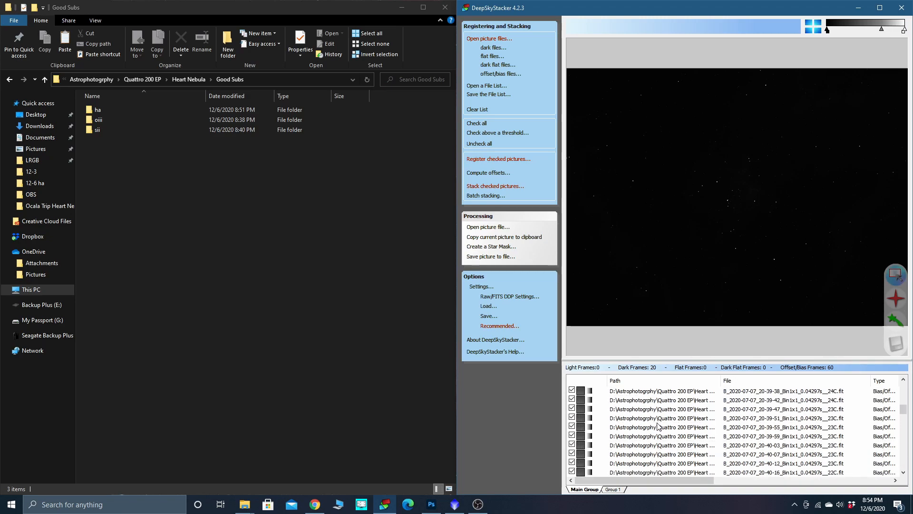
scroll(672, 428, "up", 1)
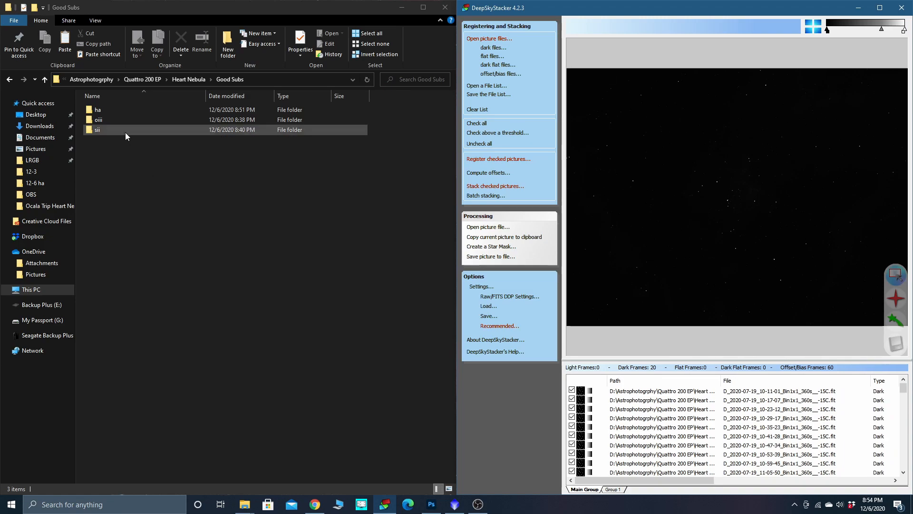
Add the contents of the oiii folder in Good Subs to DeepSkyStacker as light frames
double_click(98, 120)
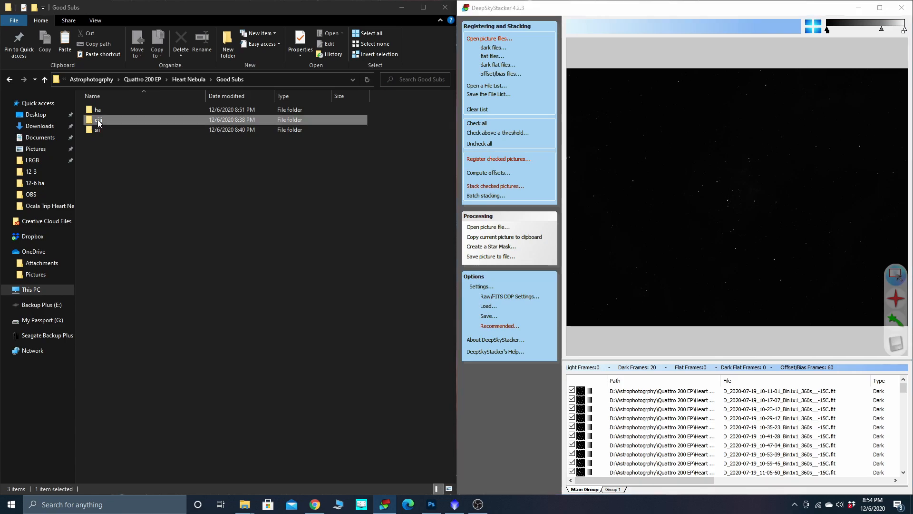
left_click(45, 81)
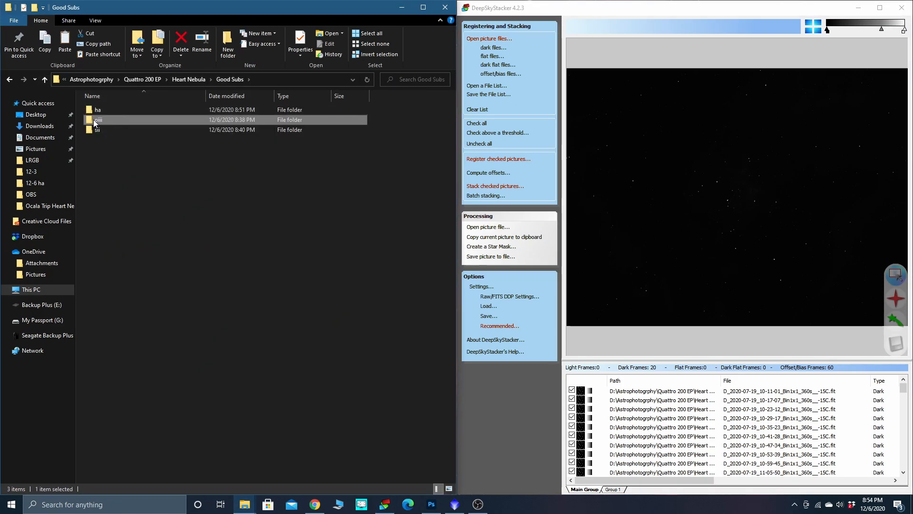
left_click(705, 195)
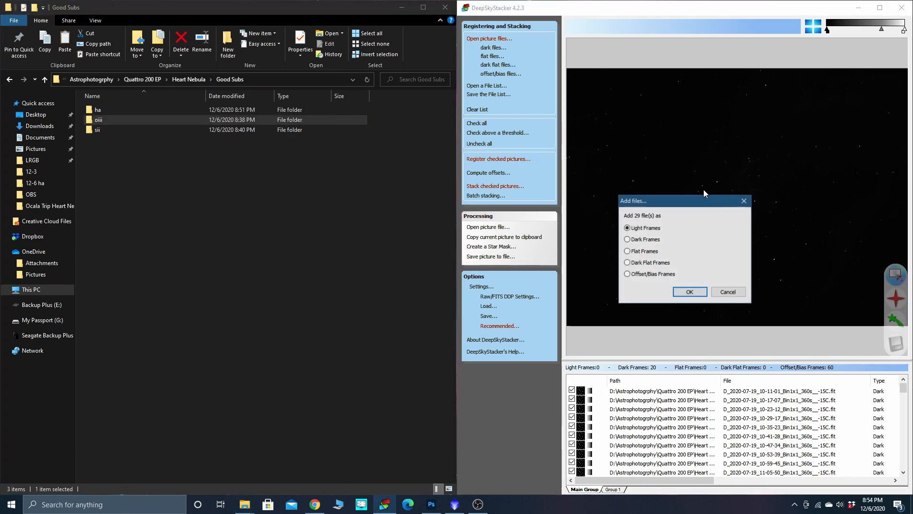
left_click(687, 293)
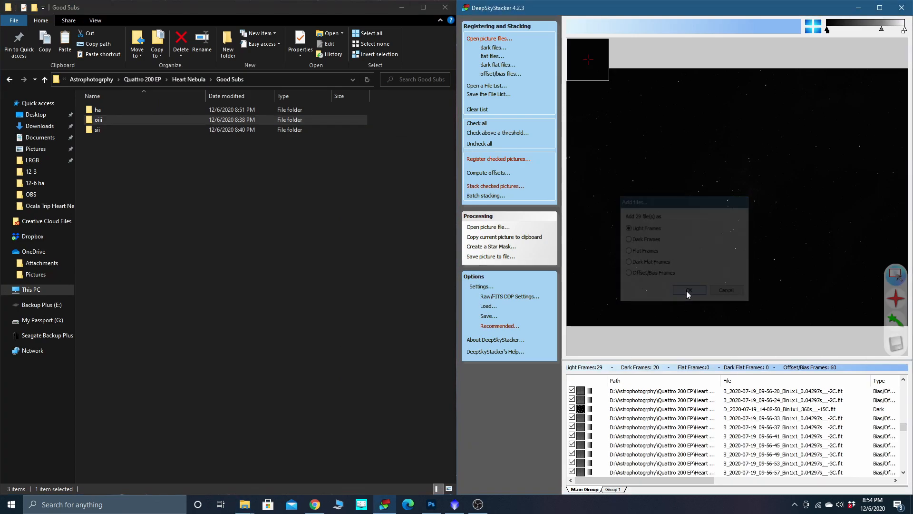
Add the Oiii folder from Calibration Frames > Flats Gain 139 to DeepSkyStacker as flat frames
left_click(44, 80)
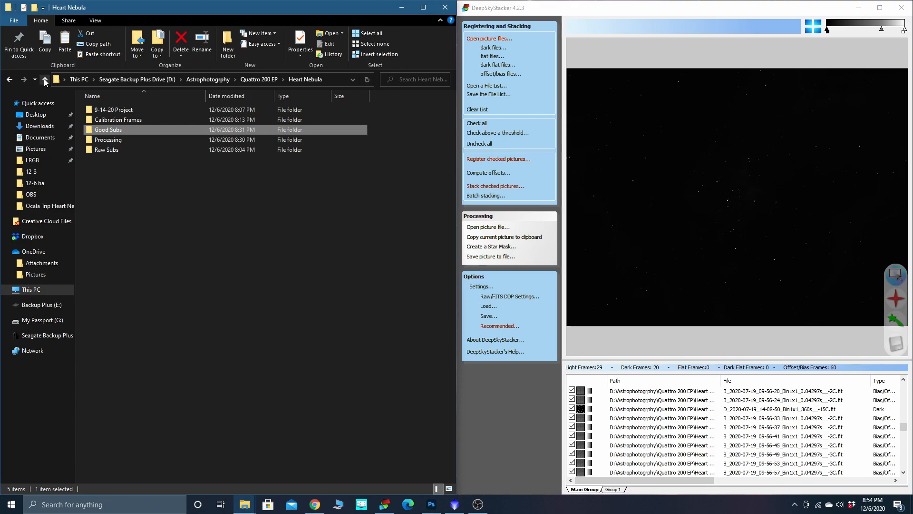
double_click(107, 121)
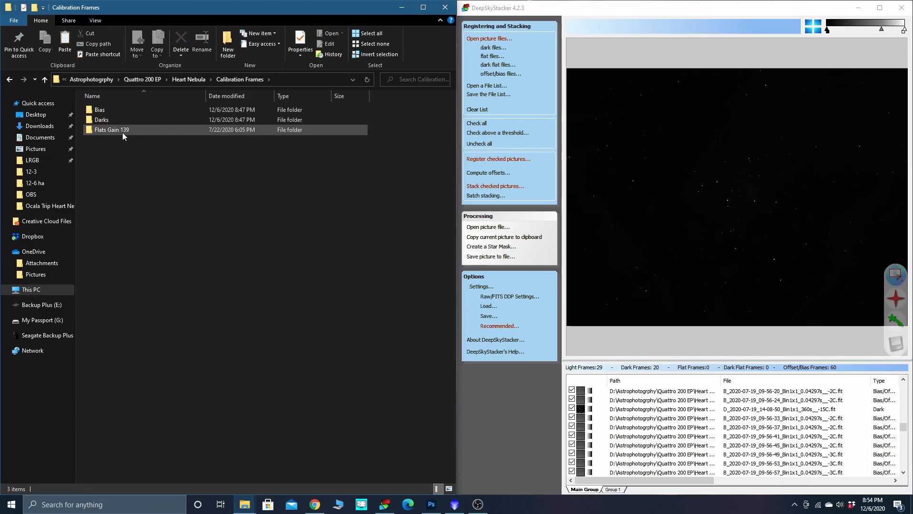
double_click(107, 131)
left_click_drag(93, 119, 733, 259)
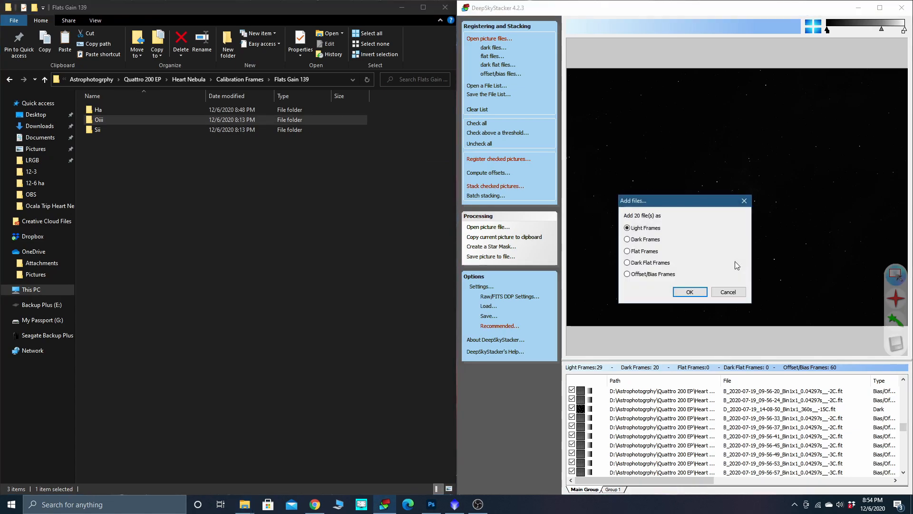
left_click(633, 253)
left_click(691, 291)
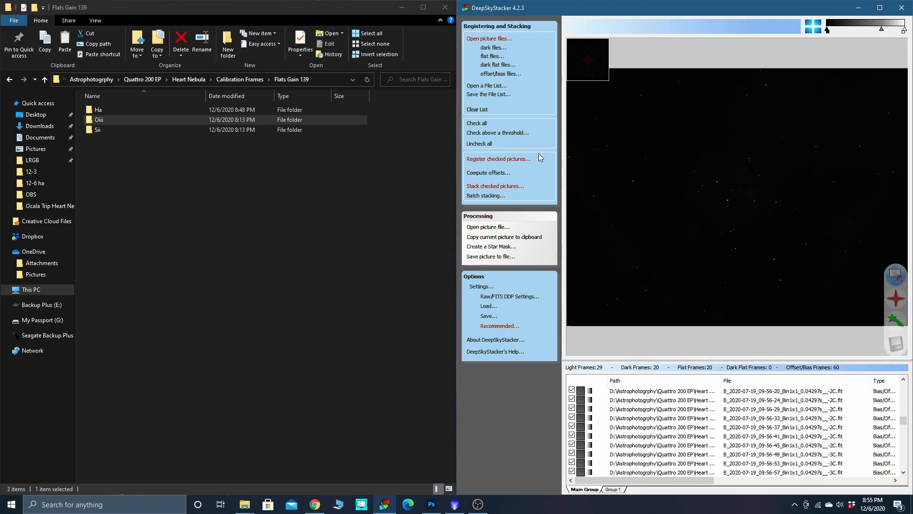
Register and stack the checked Oiii frames, accepting the current register settings and stacking steps
left_click(500, 159)
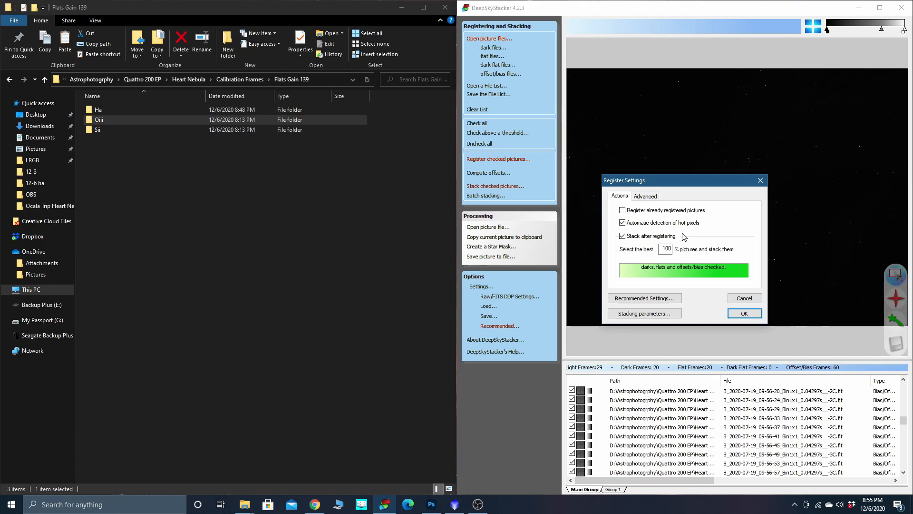
left_click(744, 312)
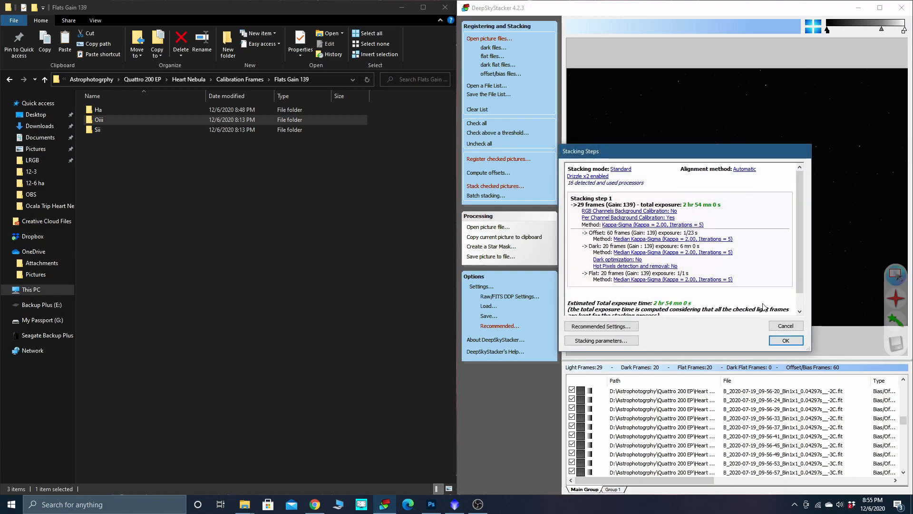
left_click(789, 341)
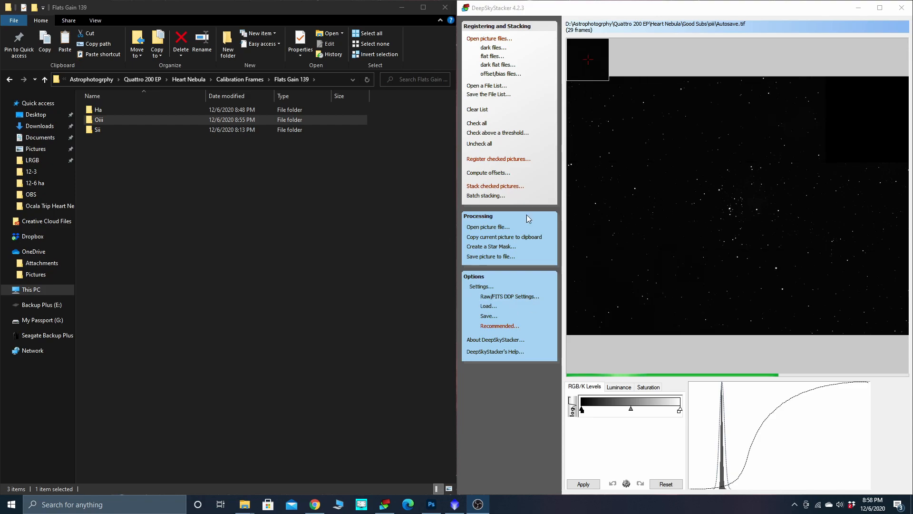
Save the stacked picture as Oiii in the 12-6-20 folder as an uncompressed 32-bit integer TIFF, with adjustments embedded but not applied
left_click(489, 257)
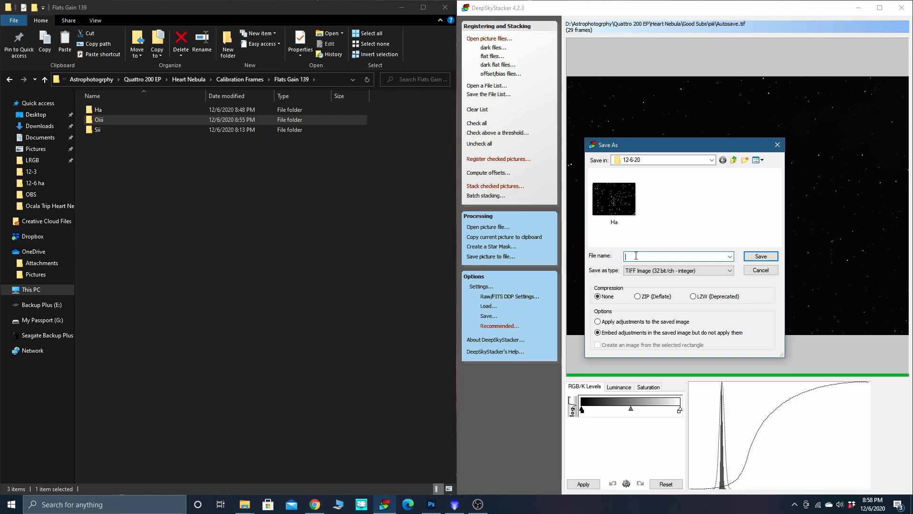
type("iii")
left_click(761, 257)
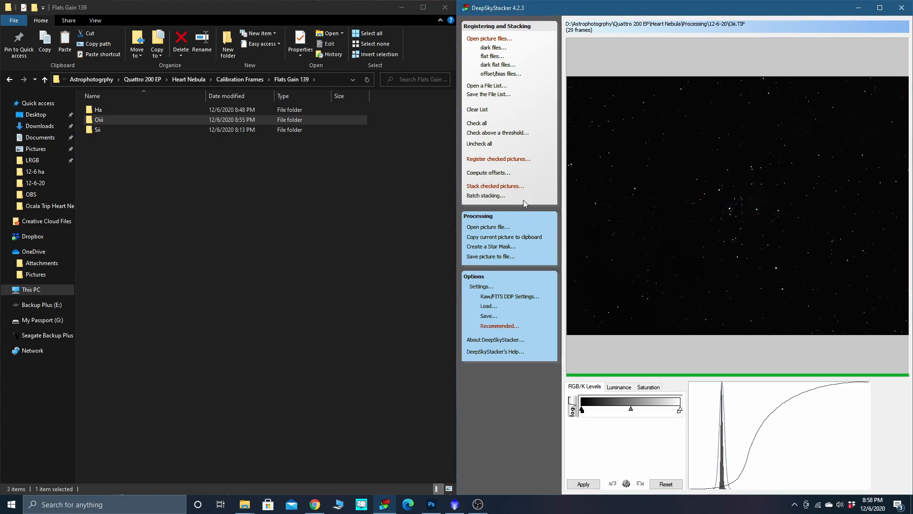
Remove all the Oiii light frames from the stacking file list, keeping the dark and offset/bias frames
left_click(499, 159)
left_click(735, 300)
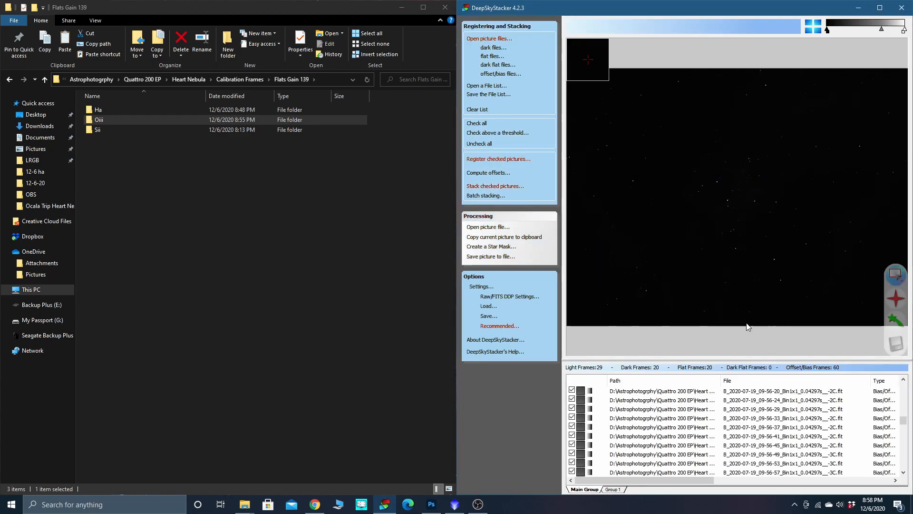
scroll(737, 419, "up", 4)
scroll(737, 420, "up", 6)
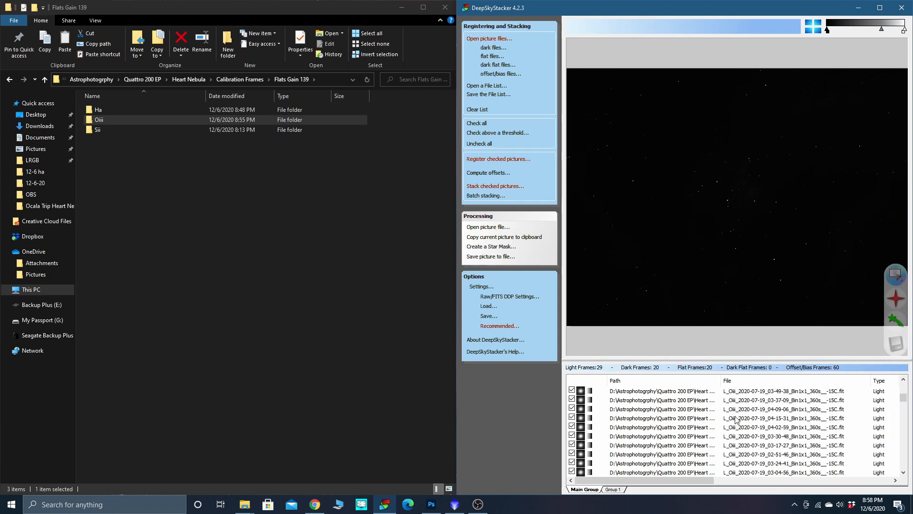
left_click(707, 393)
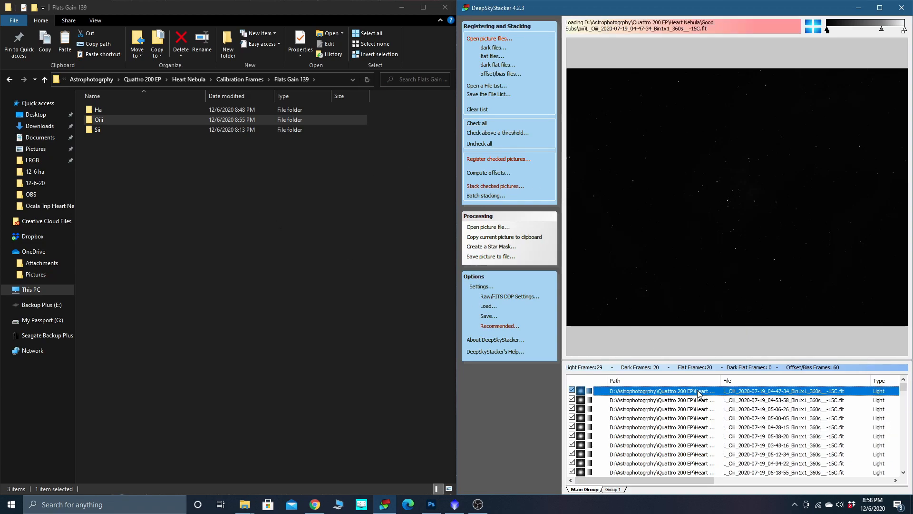
scroll(703, 409, "down", 4)
scroll(702, 419, "down", 4)
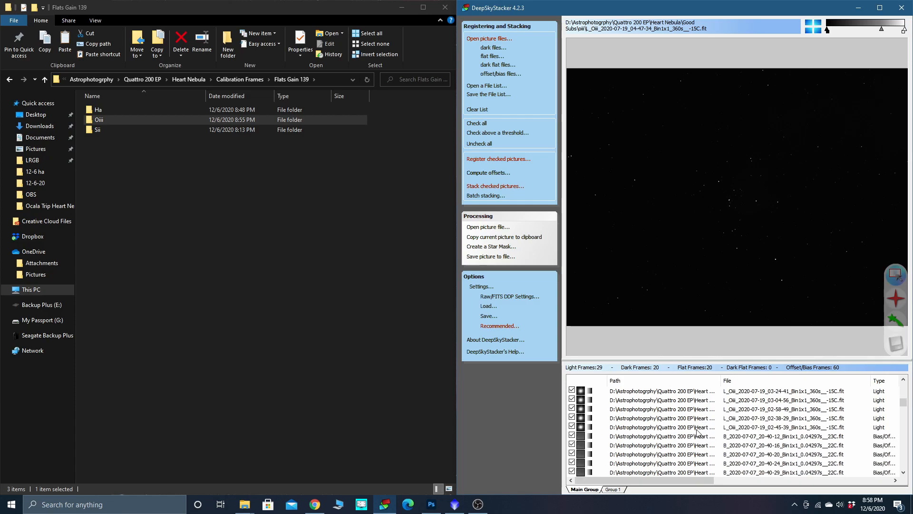
left_click(696, 428, "shift")
right_click(697, 428)
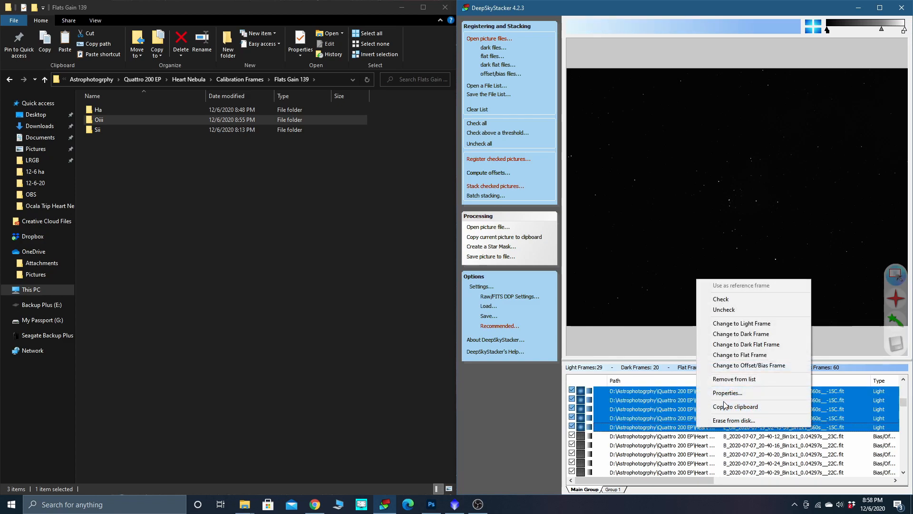
left_click(734, 380)
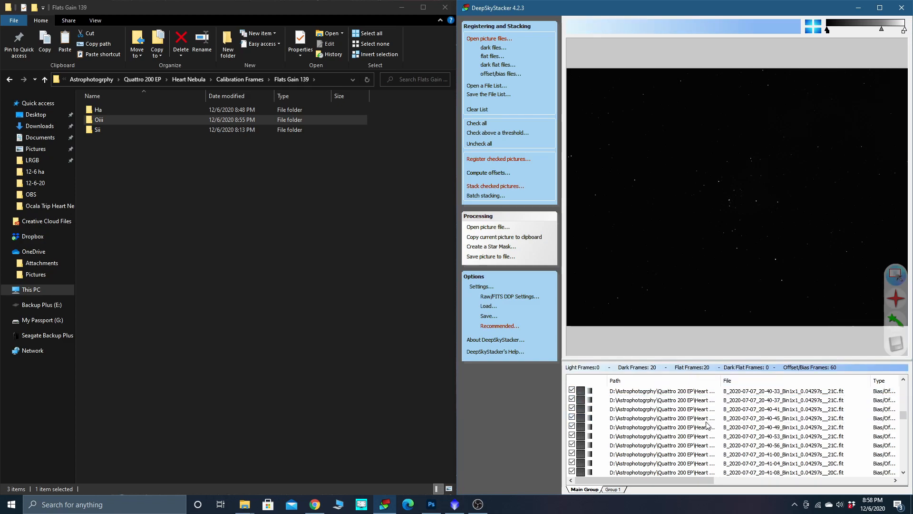
Remove all the Oiii flat frames from the stacking file list
scroll(707, 425, "down", 10)
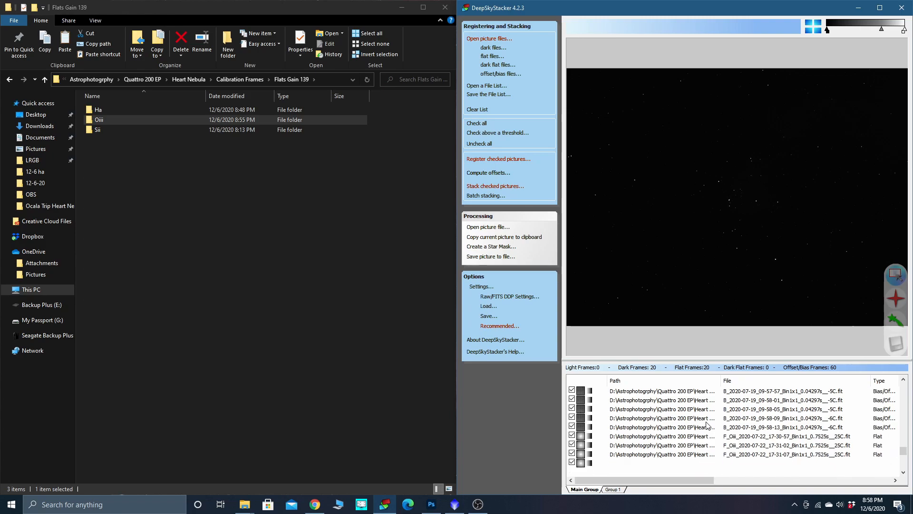
scroll(709, 425, "up", 2)
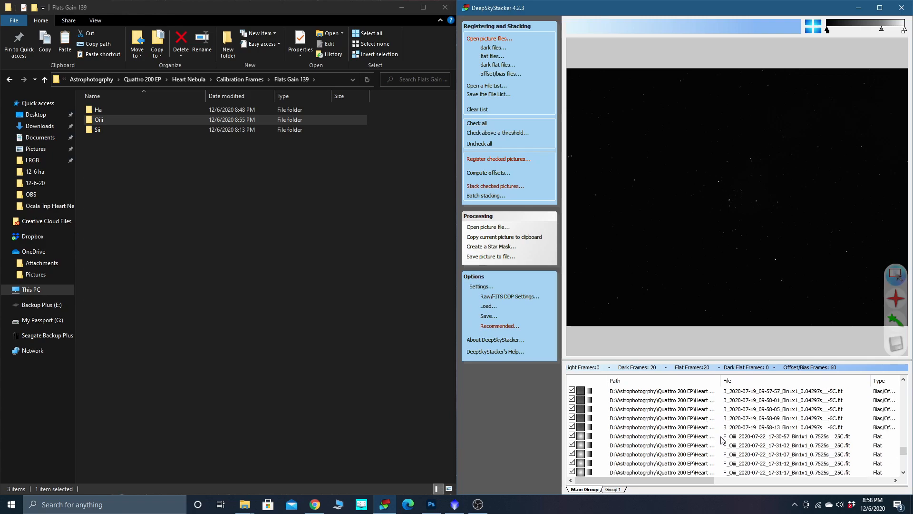
left_click(721, 440)
scroll(695, 447, "down", 5)
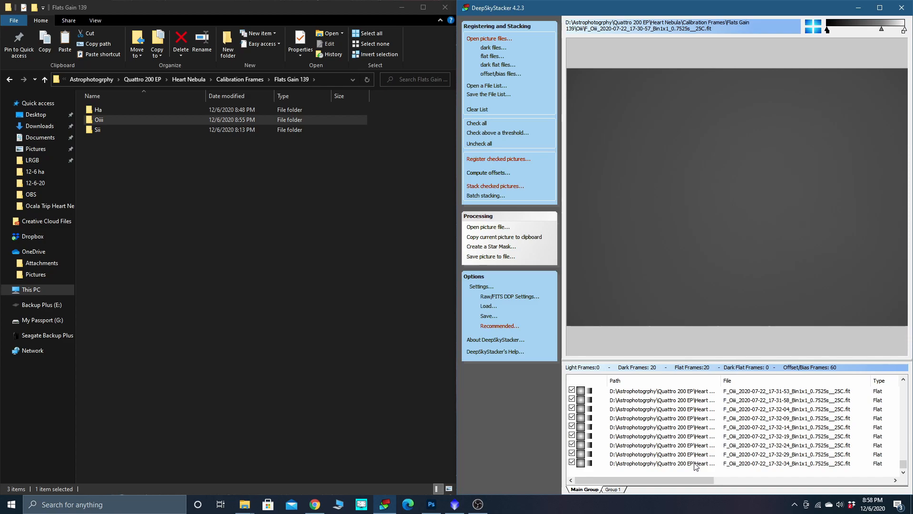
left_click(695, 464, "shift")
right_click(694, 465)
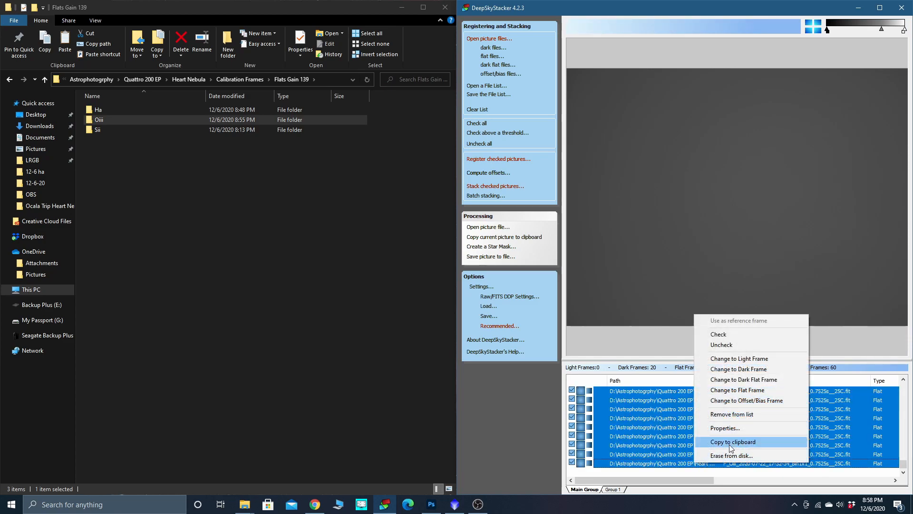
left_click(738, 417)
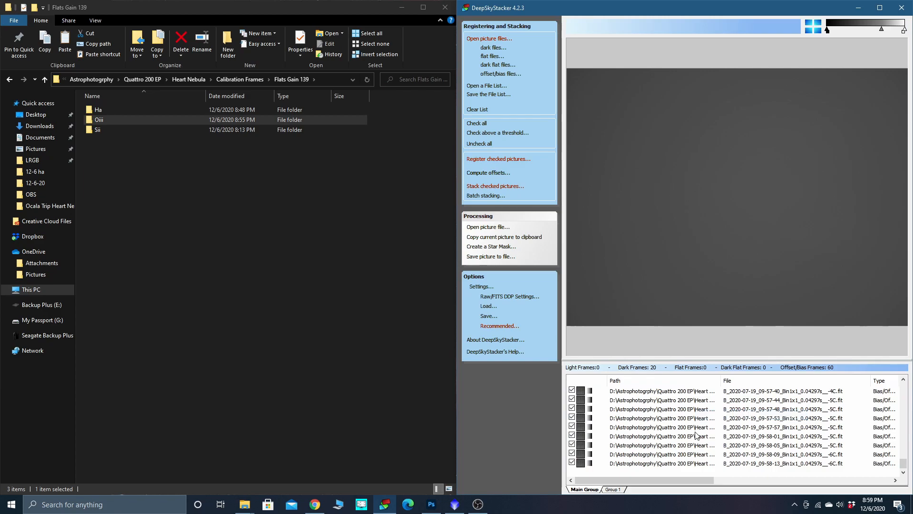
scroll(695, 435, "up", 4)
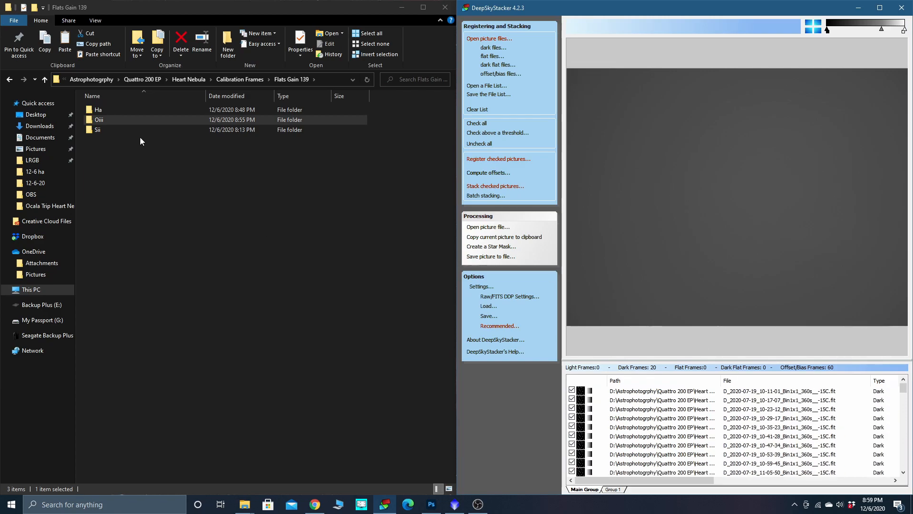
Add the Sii folder from Calibration Frames > Flats Gain 139 to DeepSkyStacker as flat frames
left_click(90, 130)
left_click_drag(93, 130, 717, 219)
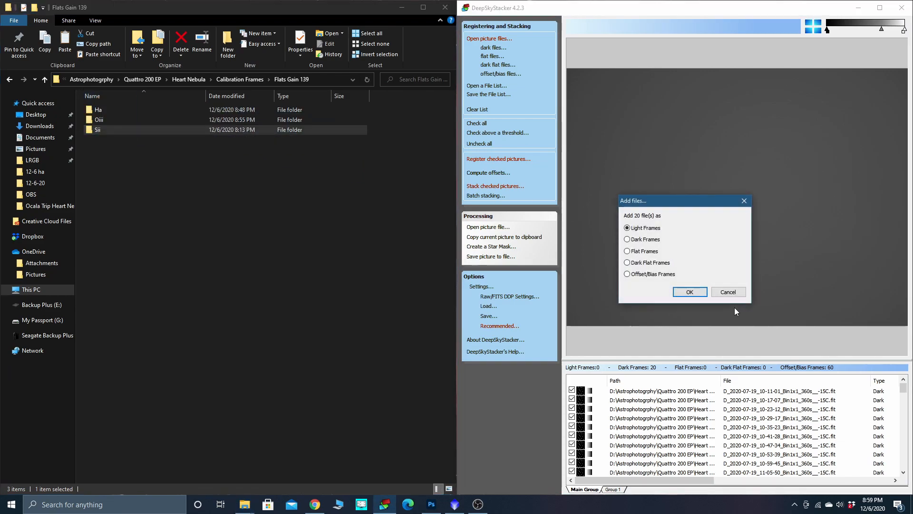
left_click(690, 292)
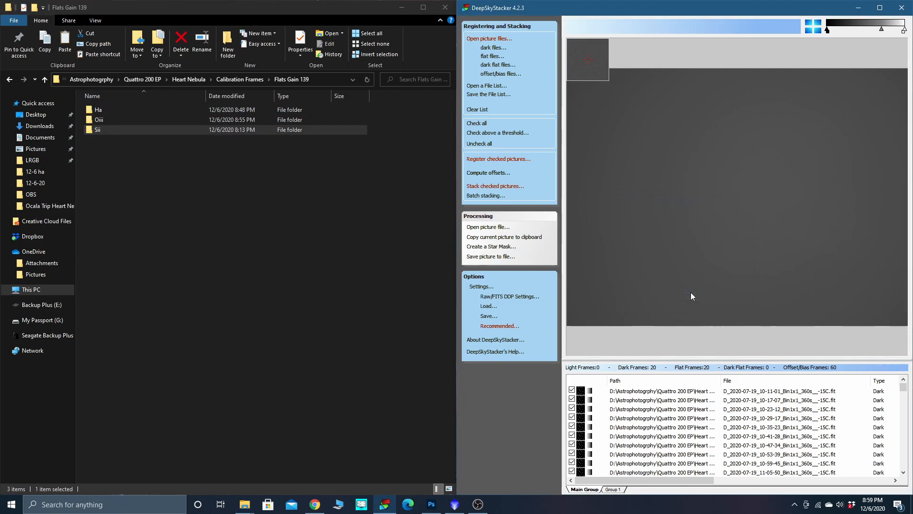
Add the sii folder from Heart Nebula > Good Subs to DeepSkyStacker as light frames
left_click(45, 84)
left_click(46, 84)
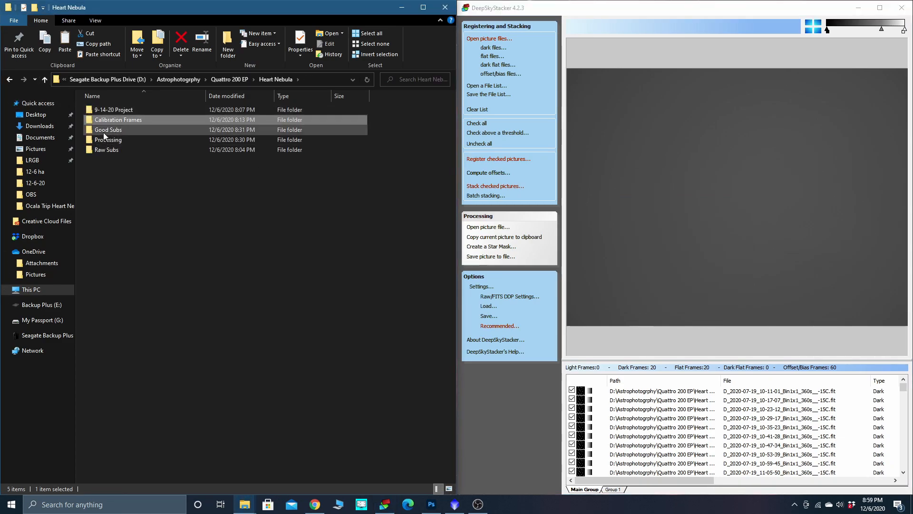
double_click(104, 132)
left_click_drag(118, 132, 716, 304)
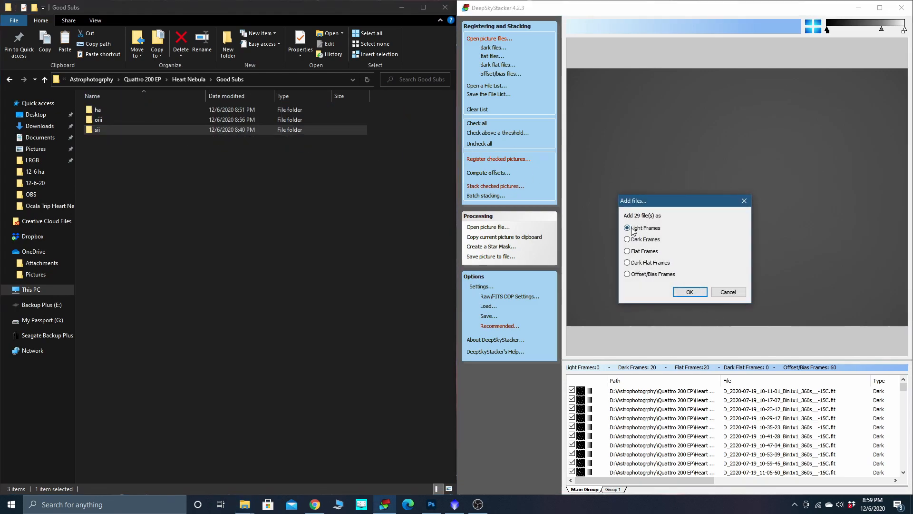
left_click(690, 292)
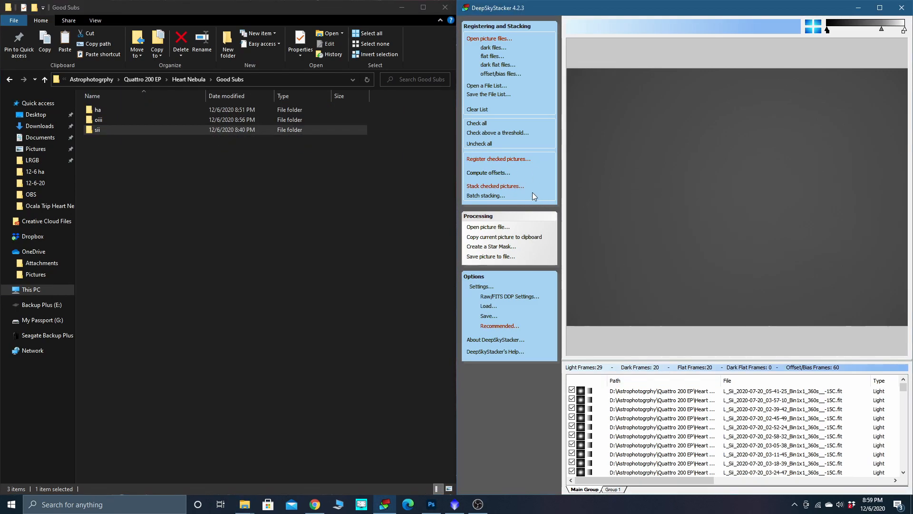
Register and stack the checked Sii frames, accepting the current register settings and stacking steps
left_click(509, 159)
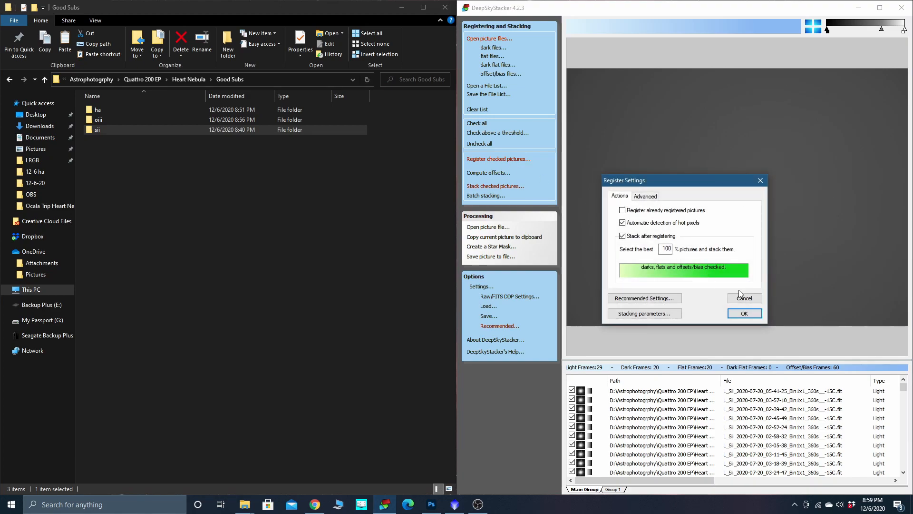
left_click(745, 313)
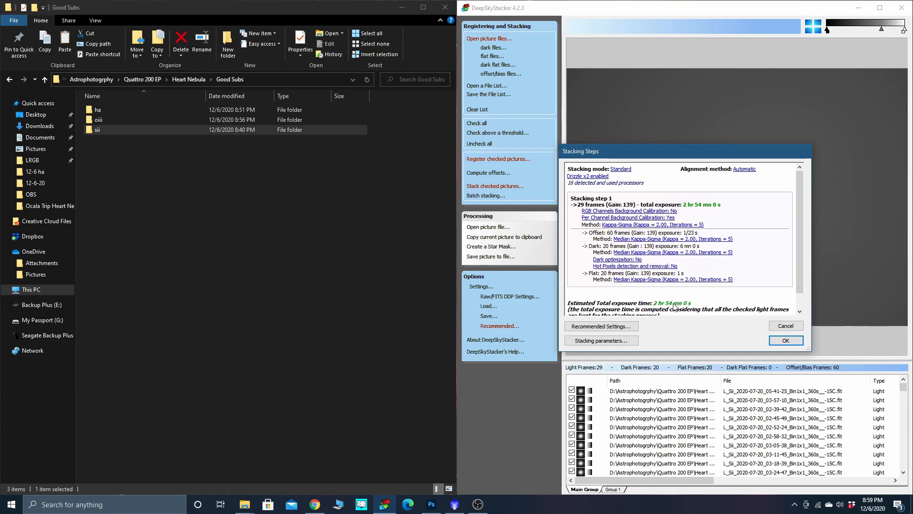
left_click(791, 342)
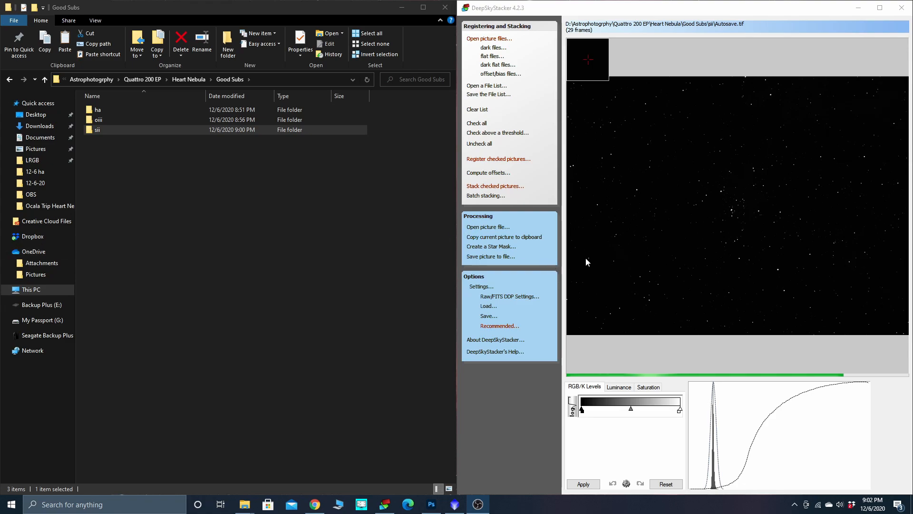
Save the stacked picture as Sii in the 12-6-20 folder as an uncompressed 32-bit integer TIFF, with adjustments embedded but not applied
left_click(497, 259)
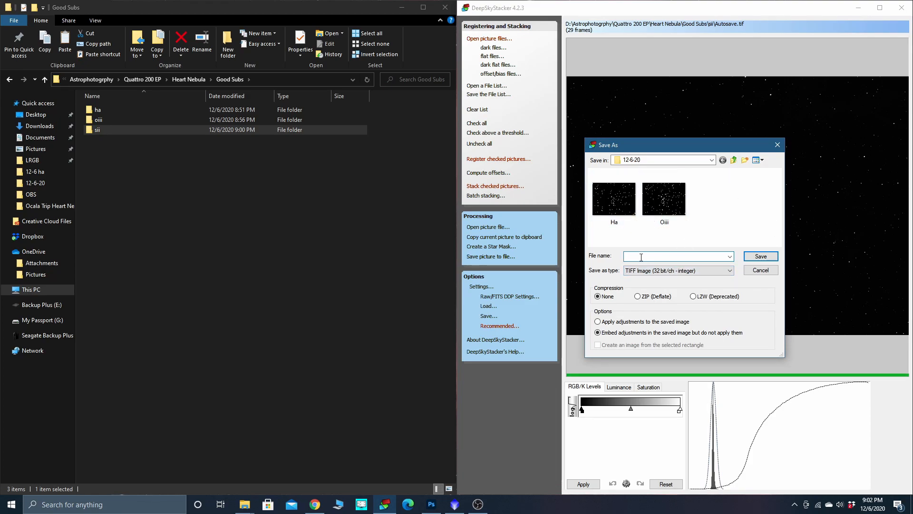
type("Sii")
left_click(761, 256)
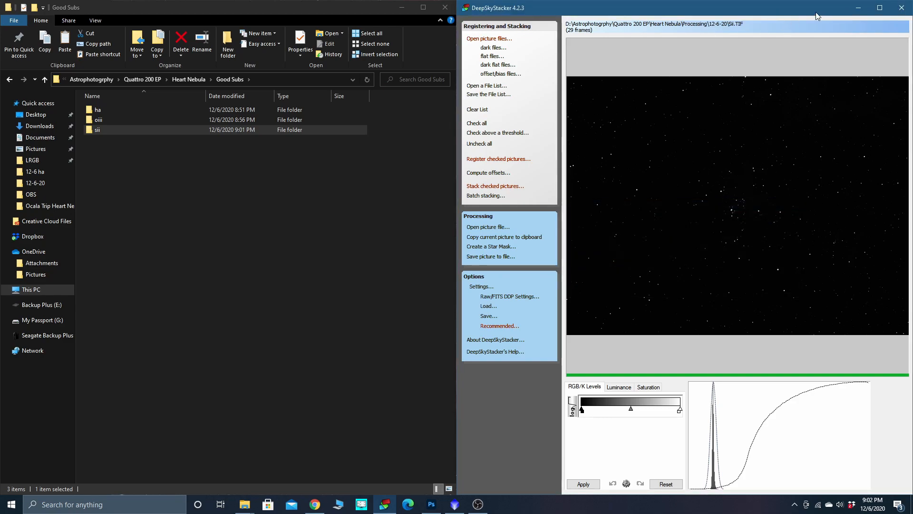
Minimize DeepSkyStacker and File Explorer and switch to PixInsight
left_click(858, 7)
left_click(402, 8)
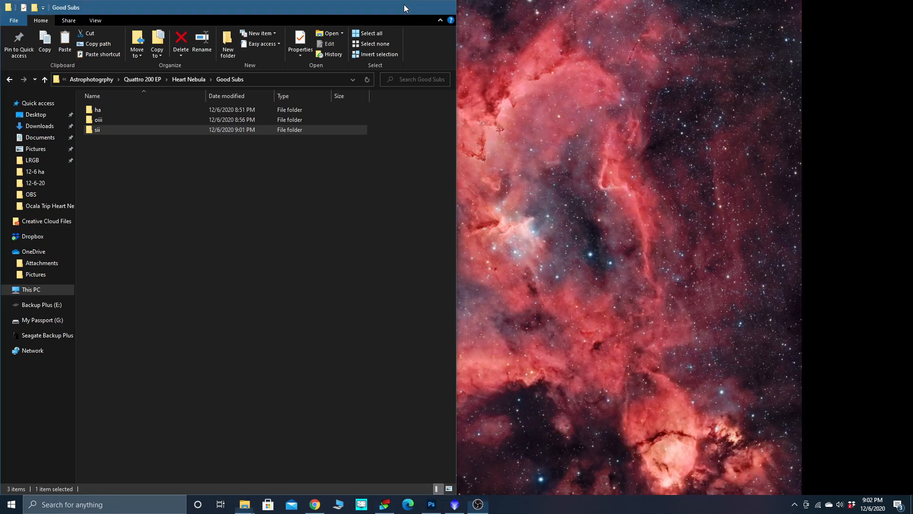
left_click(455, 505)
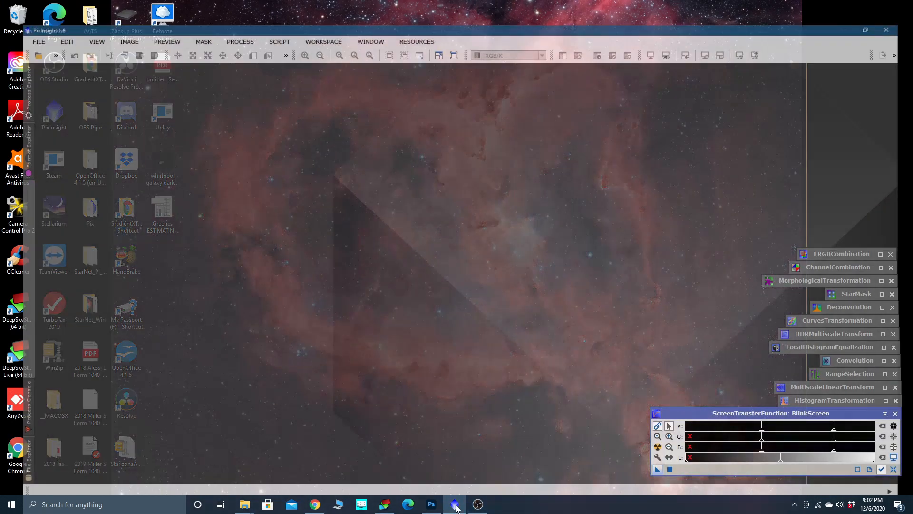
Open the Ha, Oiii and Sii images together from Quattro 200 EP > Heart Nebula > Processing > 12-6-20
left_click(18, 17)
left_click(24, 35)
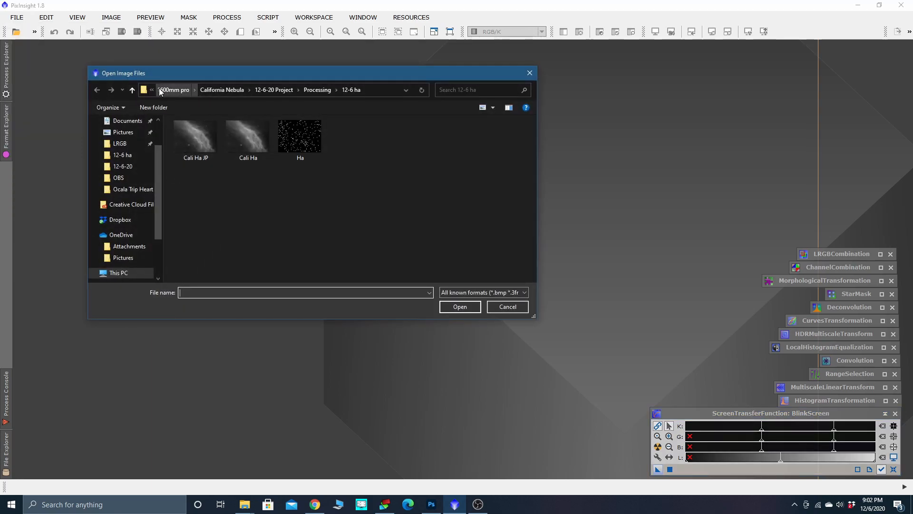
left_click(132, 90)
left_click(132, 90)
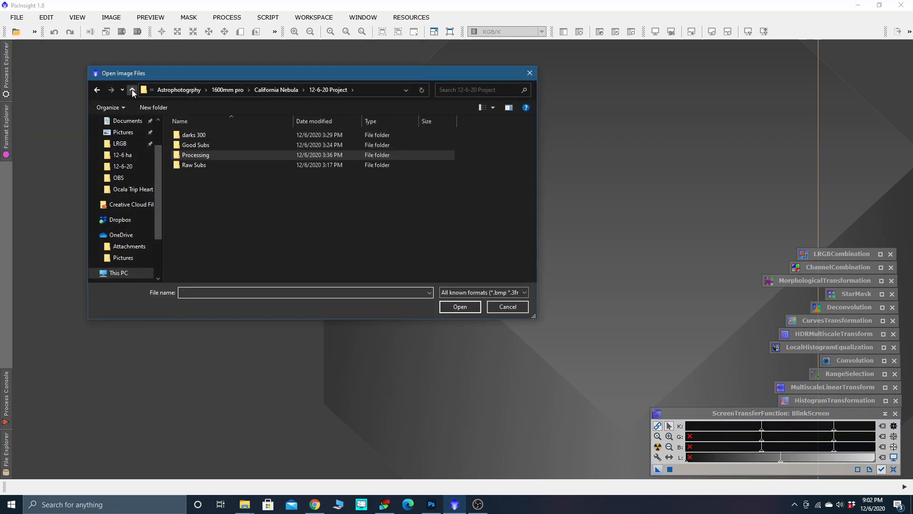
left_click(167, 91)
double_click(204, 257)
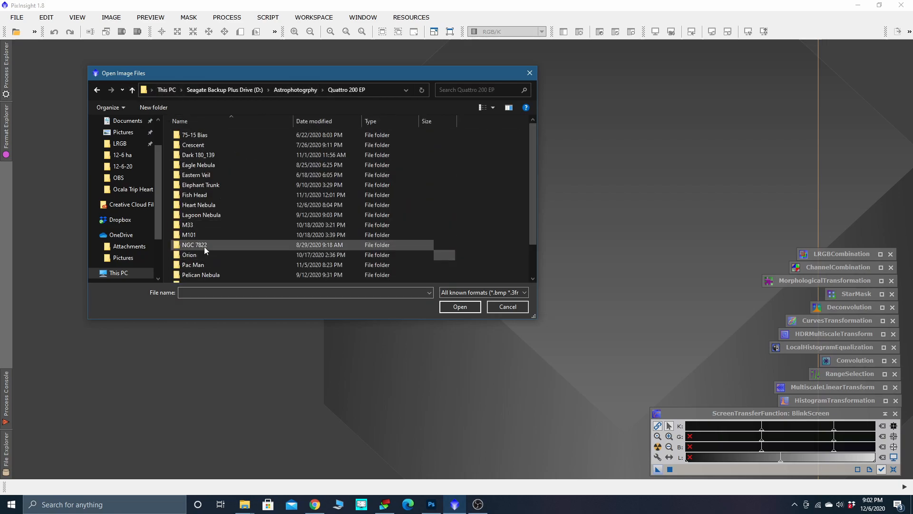
double_click(204, 203)
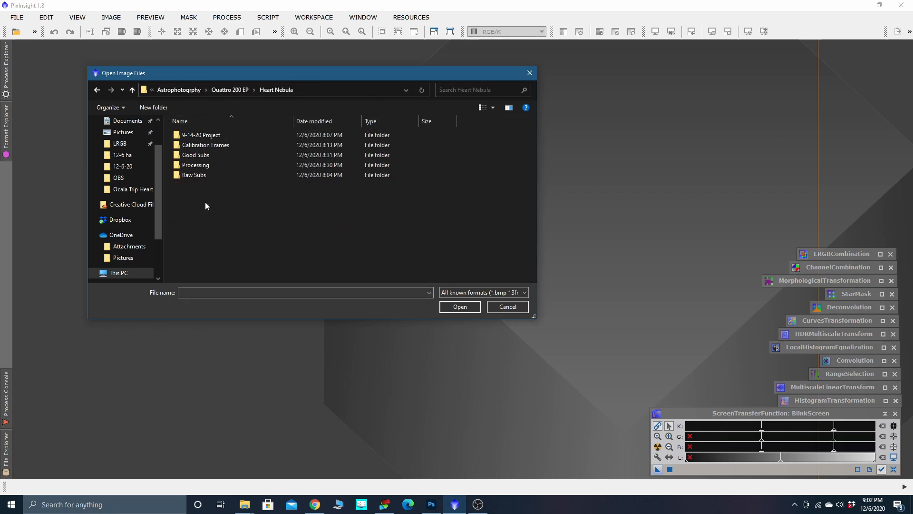
double_click(198, 164)
double_click(190, 136)
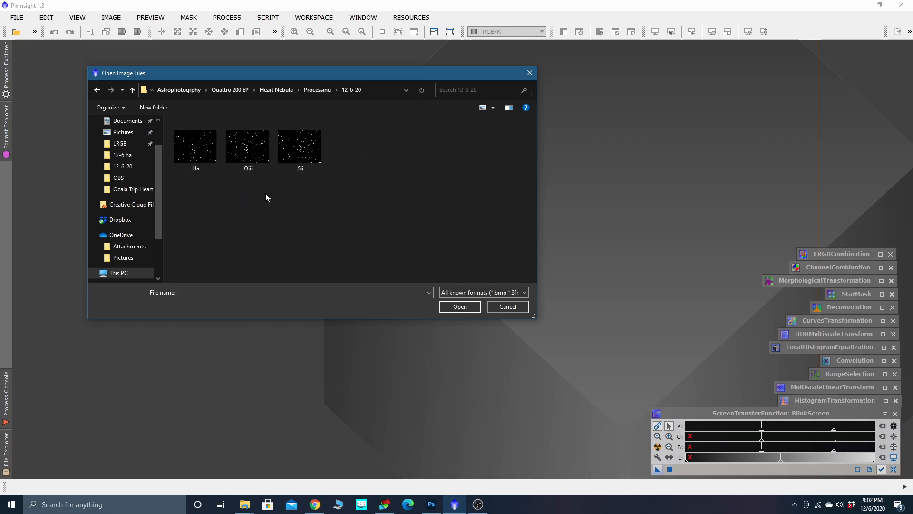
left_click_drag(184, 190, 307, 167)
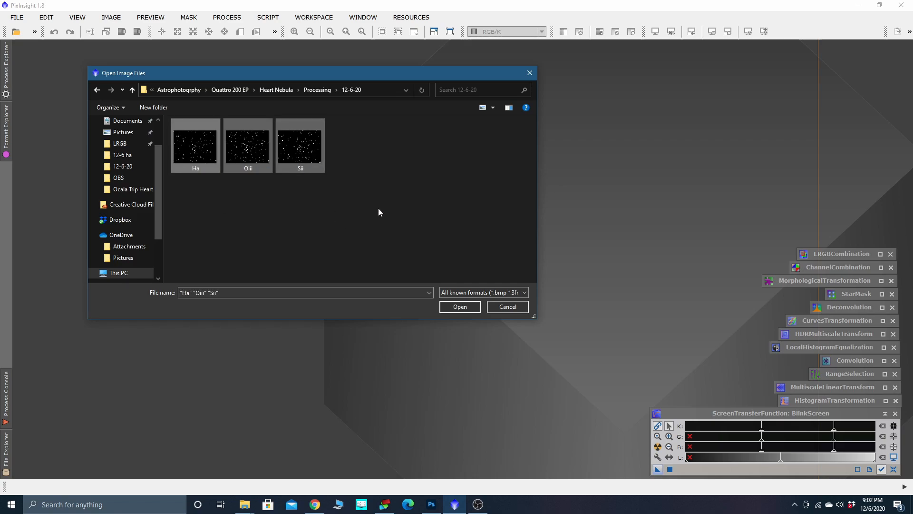
left_click(465, 307)
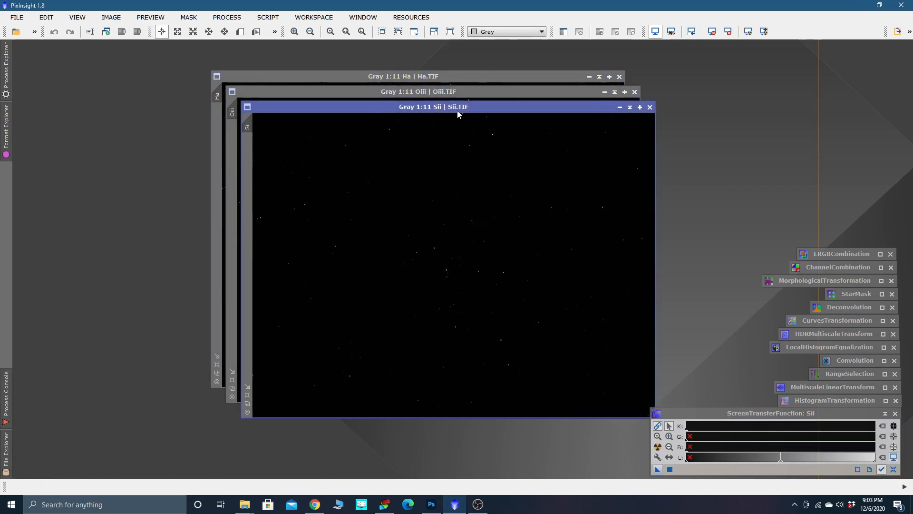
Apply an automatic screen stretch to the Sii and Oiii images, enlarging the Sii window and moving it aside
left_click(748, 32)
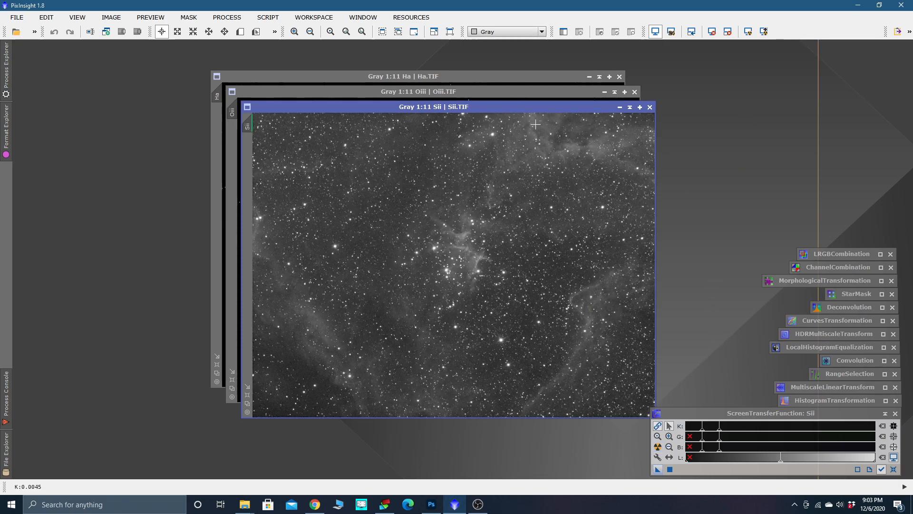
left_click_drag(520, 108, 450, 92)
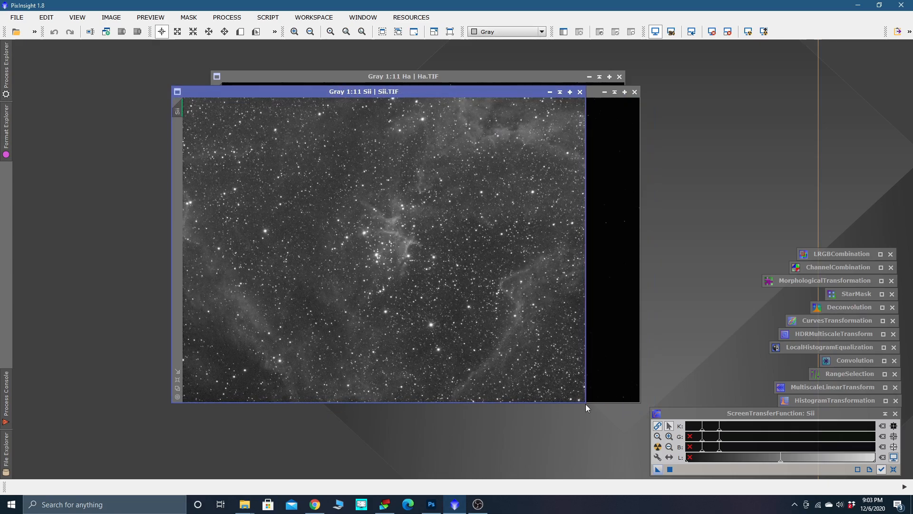
left_click_drag(585, 403, 614, 440)
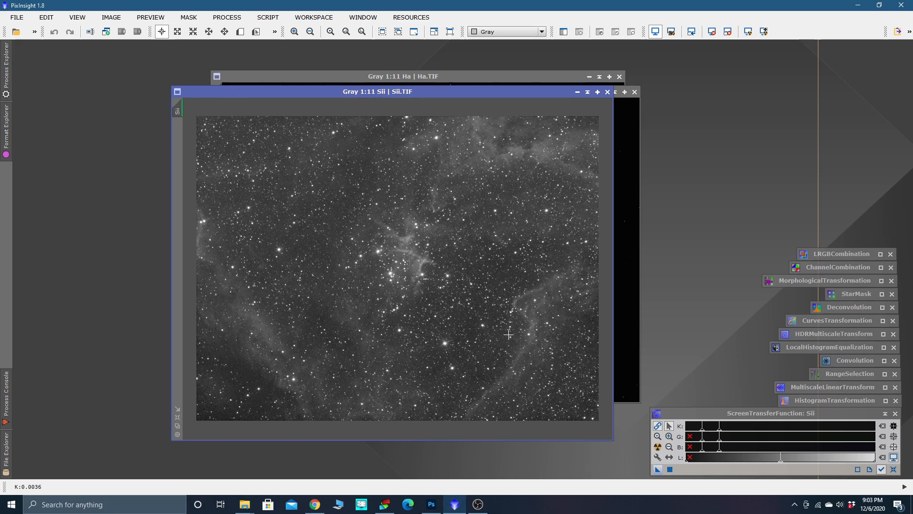
left_click_drag(535, 91, 435, 98)
left_click(658, 446)
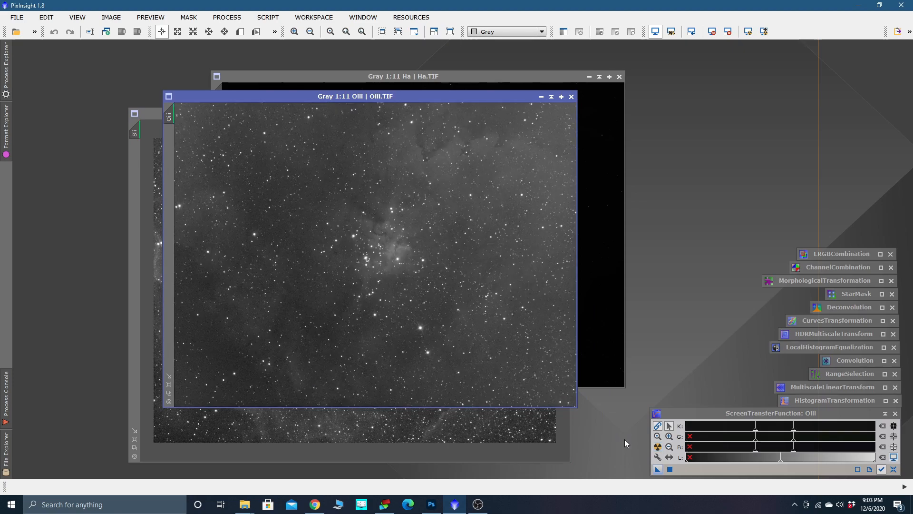
Enlarge the Oiii image window beyond its picture and move it aside to uncover the Ha image
left_click_drag(262, 96, 236, 76)
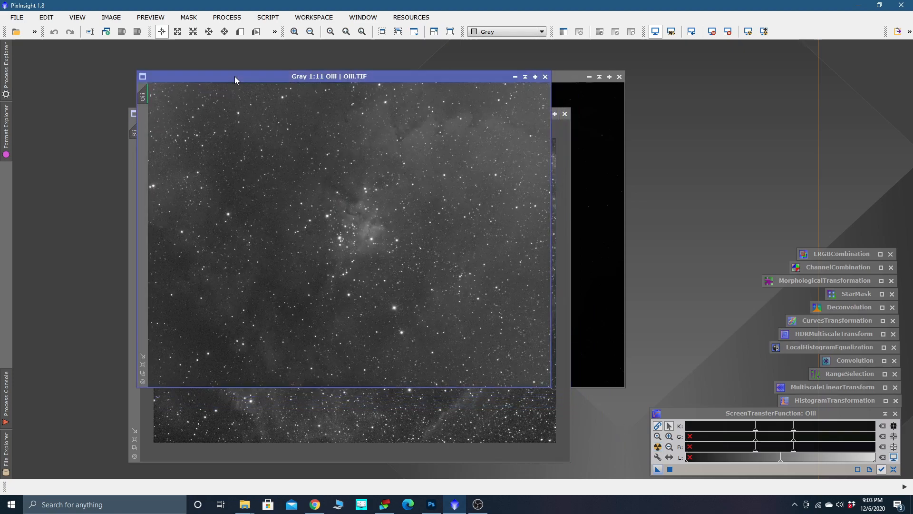
left_click_drag(551, 386, 592, 431)
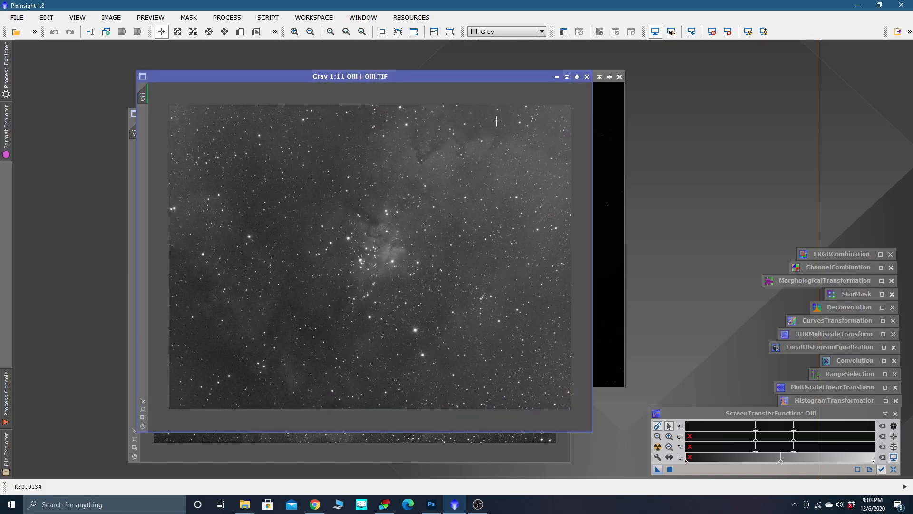
left_click_drag(533, 83, 512, 120)
Bring the Ha image forward, apply an automatic screen stretch to it and enlarge its window
left_click(518, 79)
left_click_drag(487, 79, 426, 81)
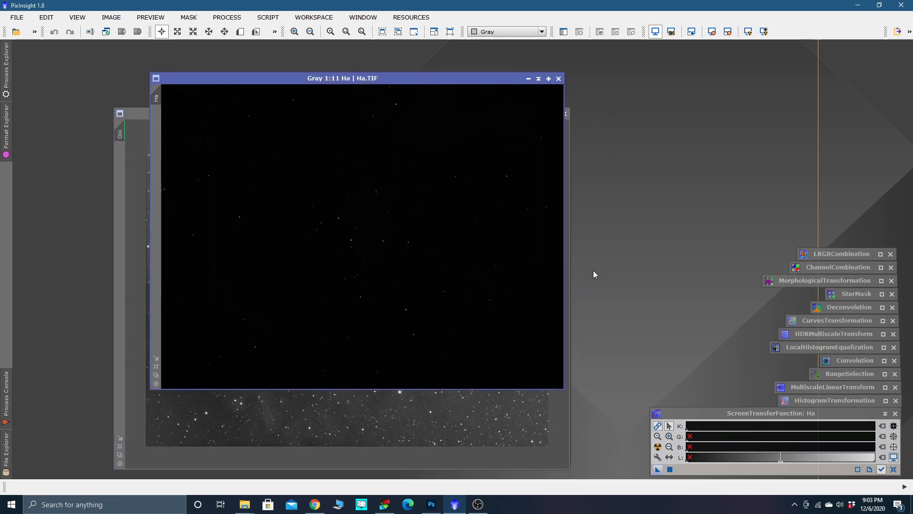
left_click(749, 31)
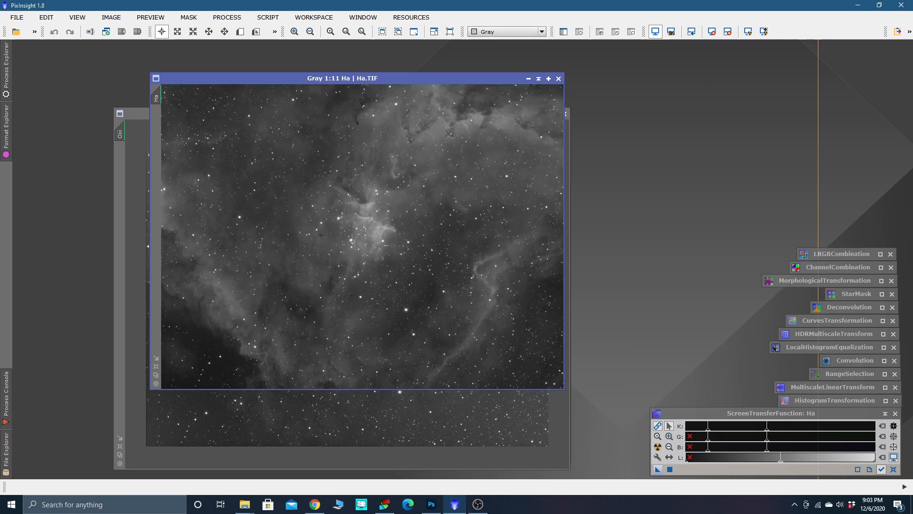
left_click_drag(564, 389, 604, 442)
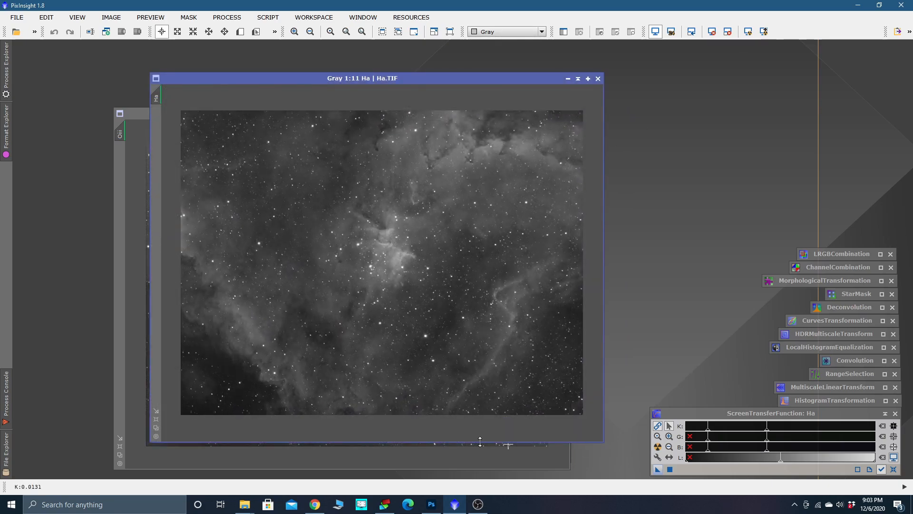
Separate the Ha and Oiii windows and shrink both to fit their images exactly
left_click_drag(345, 79, 265, 63)
left_click_drag(392, 62, 361, 59)
left_click_drag(520, 113, 576, 84)
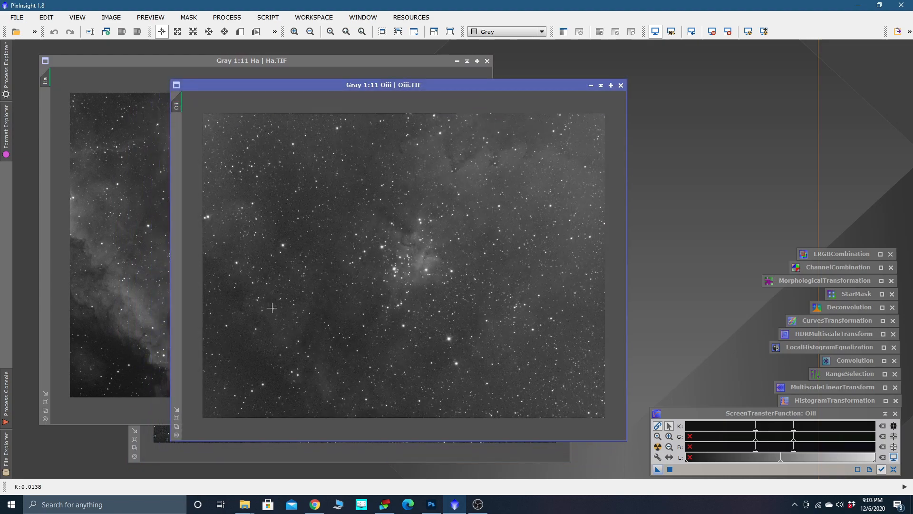
left_click(178, 430)
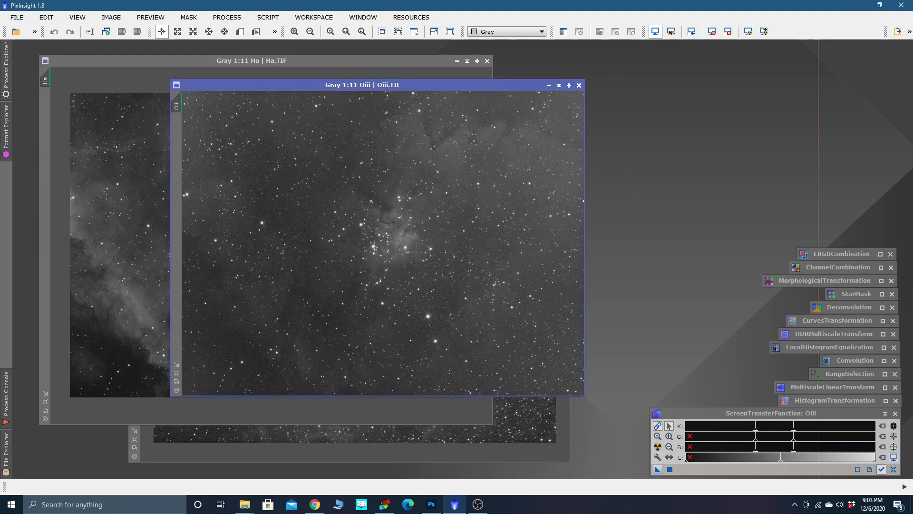
left_click(46, 411)
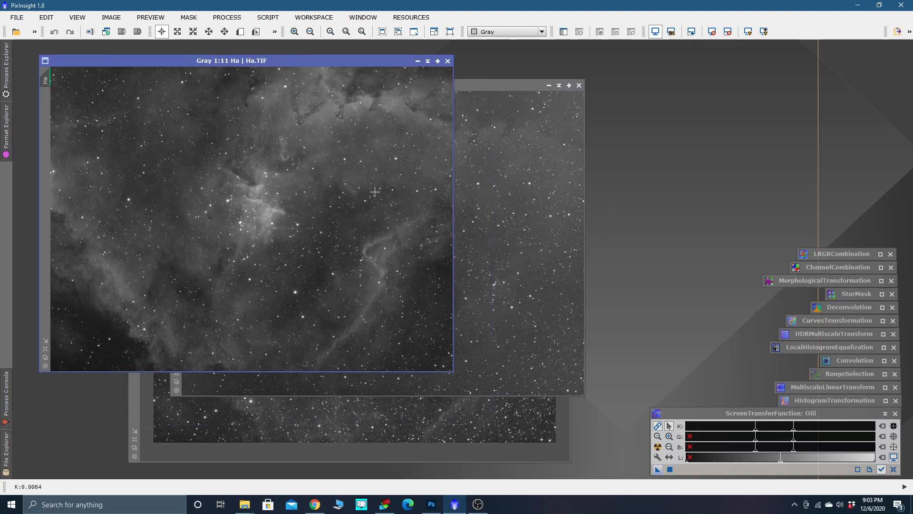
Line up the Oiii and Sii windows level with Ha in an overlapping row, fitting the Sii window to its image
left_click_drag(515, 86, 381, 61)
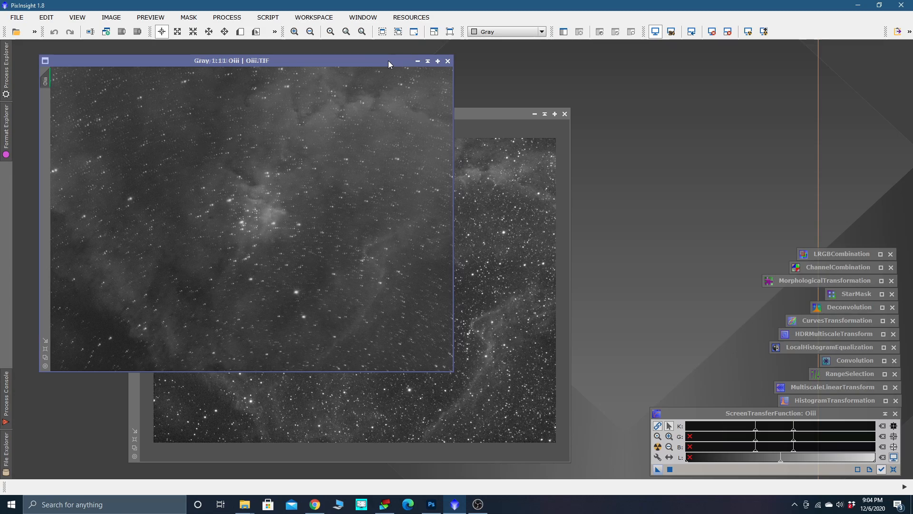
left_click_drag(386, 60, 440, 60)
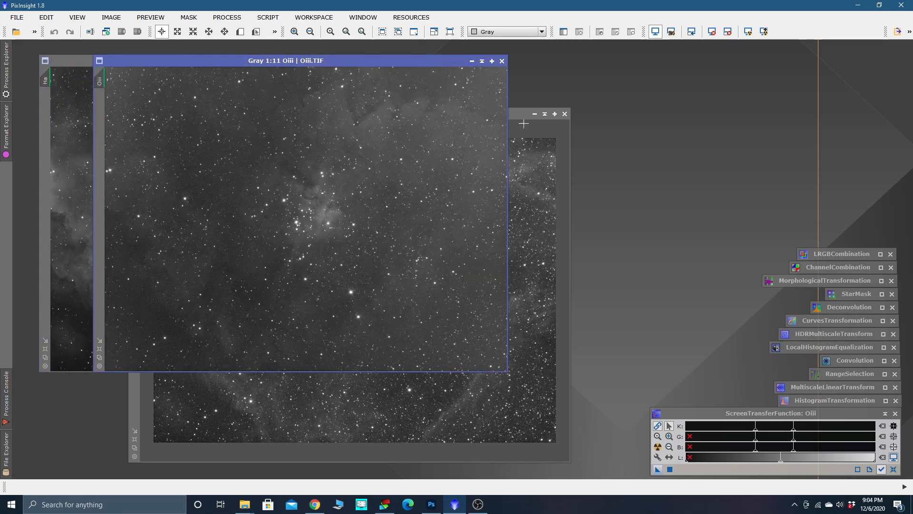
left_click_drag(523, 115, 489, 64)
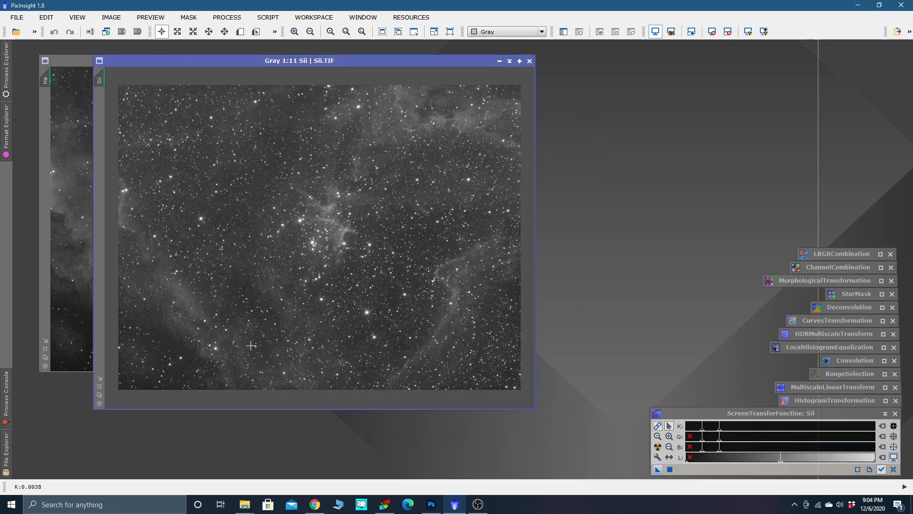
left_click(99, 395)
left_click_drag(417, 64, 436, 61)
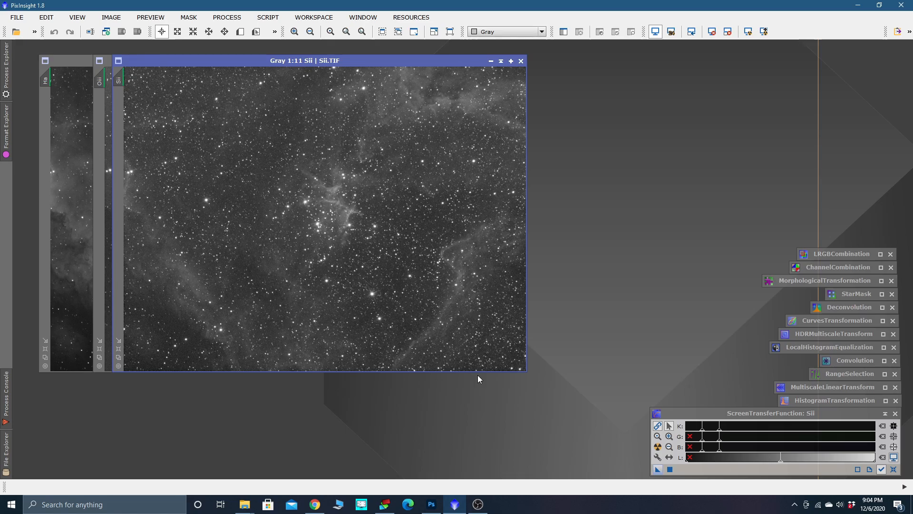
left_click_drag(198, 58, 378, 59)
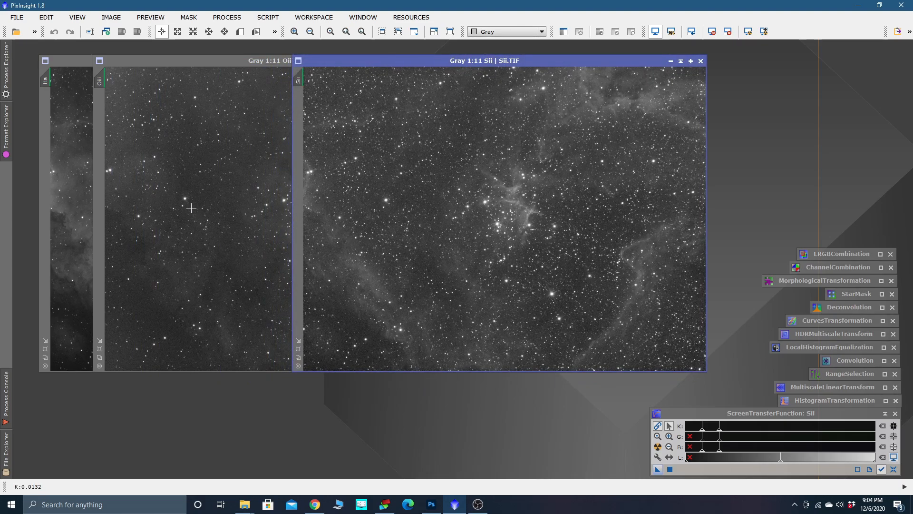